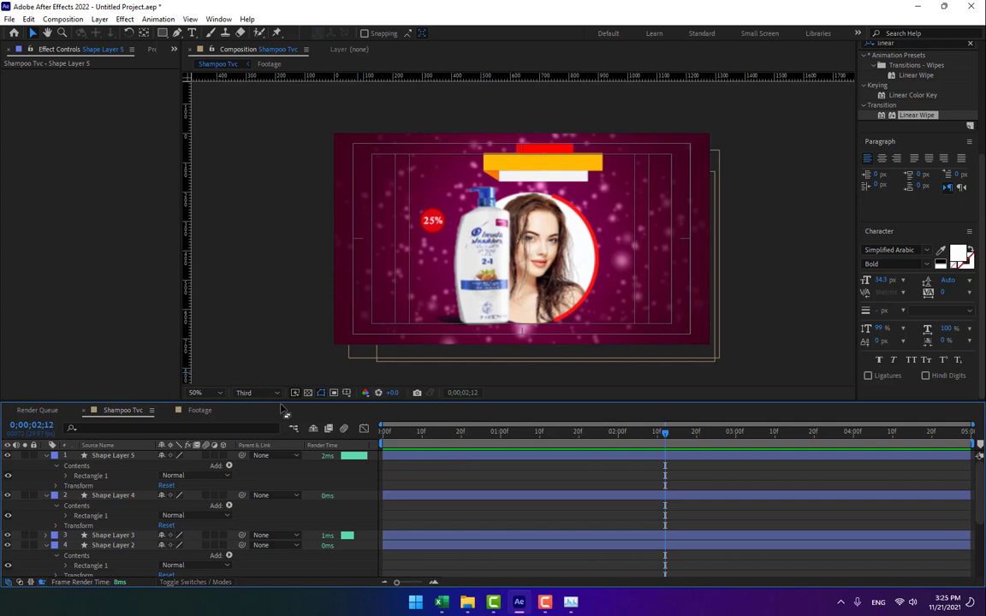
Set the finished composition's preview to Full resolution and fitted magnification, with the title/action-safe guides hidden
{"action": "left_click", "coordinate": [257, 393]}
{"action": "left_click", "coordinate": [253, 402]}
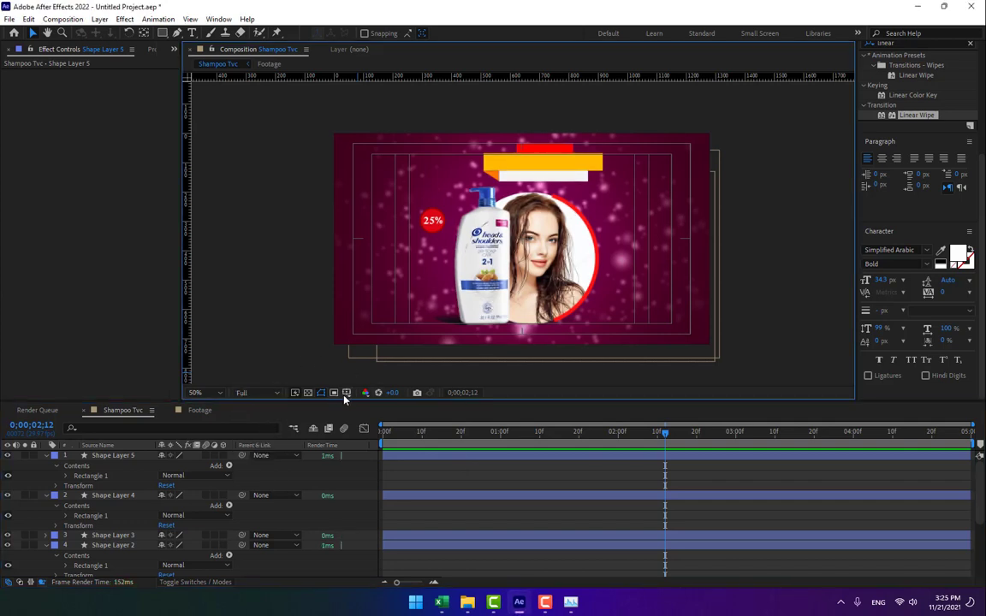
{"action": "left_click", "coordinate": [346, 393]}
{"action": "left_click", "coordinate": [374, 407]}
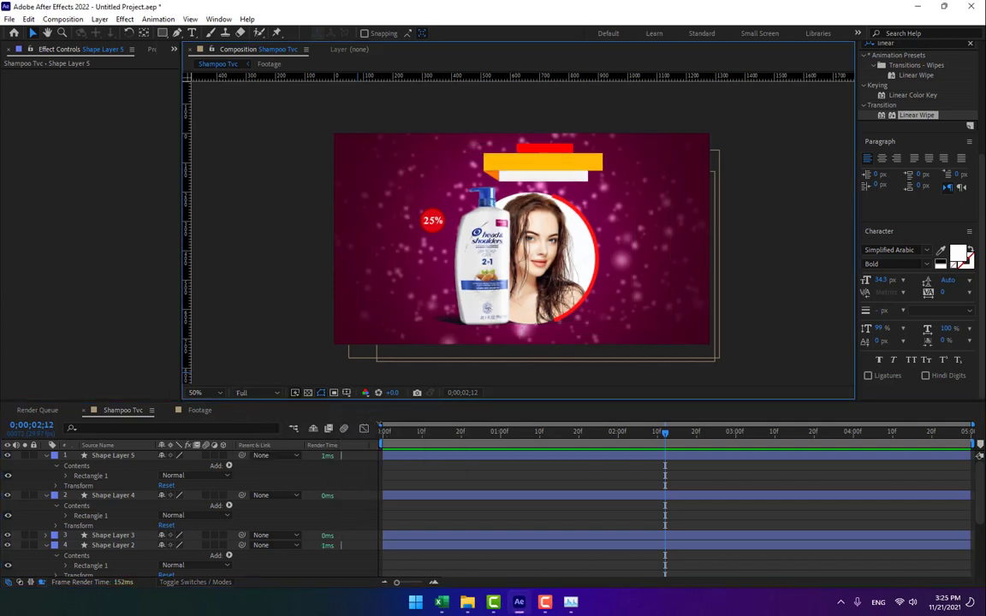
{"action": "left_click", "coordinate": [199, 393]}
{"action": "left_click", "coordinate": [205, 199]}
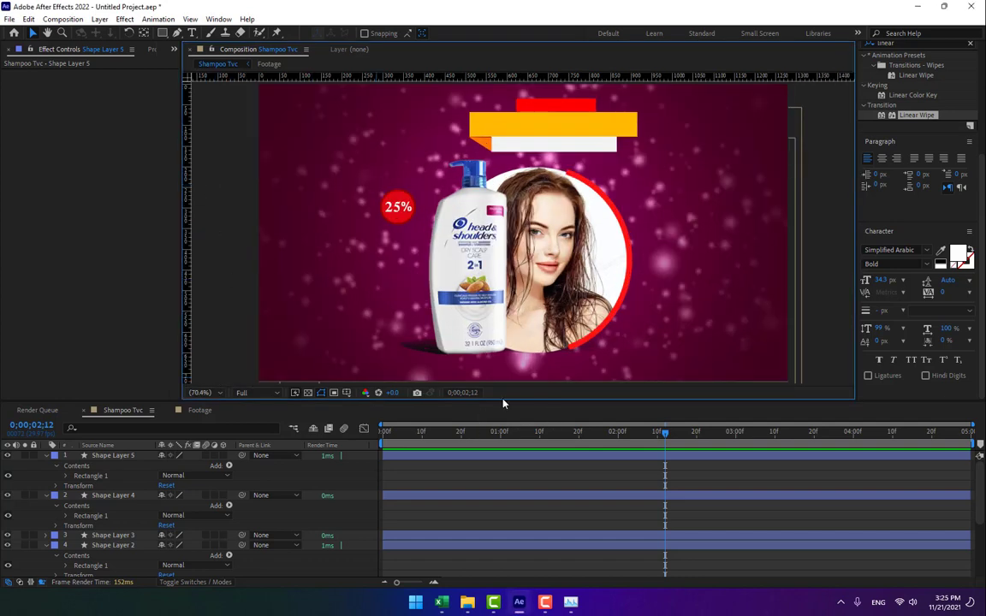
{"action": "left_click_drag", "start_coordinate": [503, 402], "coordinate": [504, 437]}
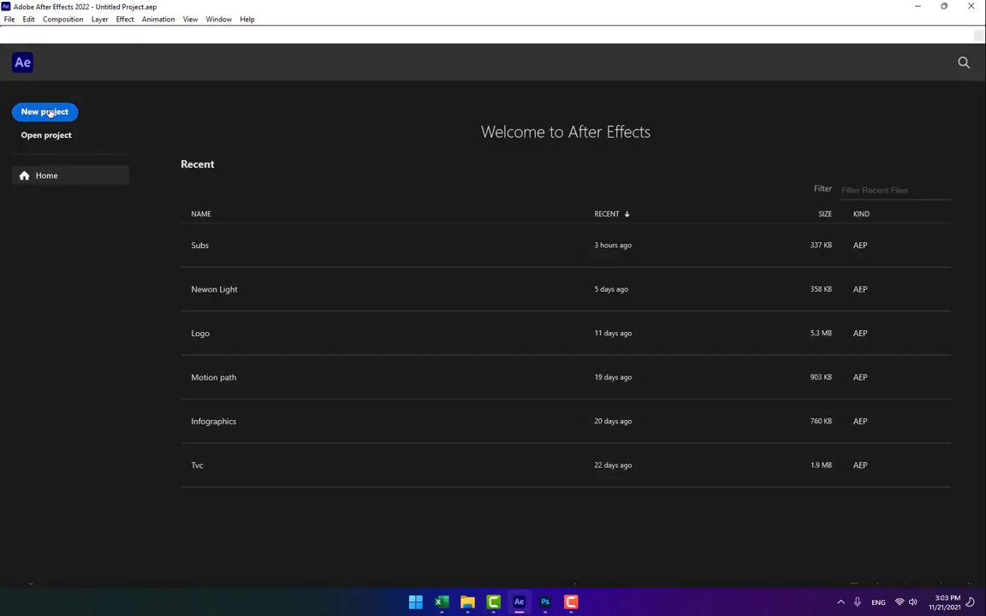
Start a new project and create a composition named "Shampoo Tvc" with the HDV/HDTV 720 29.97 preset
{"action": "left_click", "coordinate": [47, 112]}
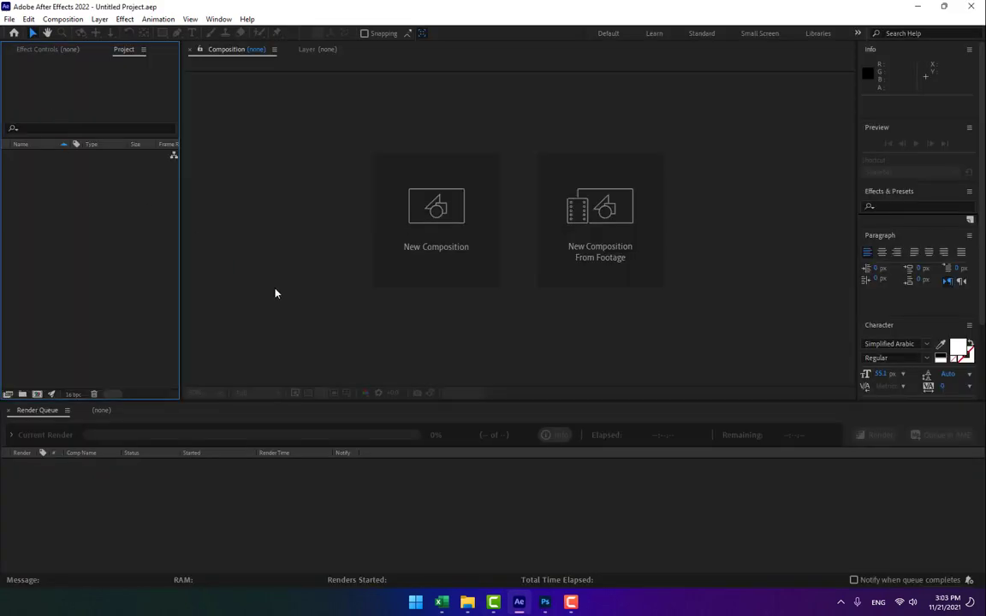
{"action": "left_click", "coordinate": [440, 227]}
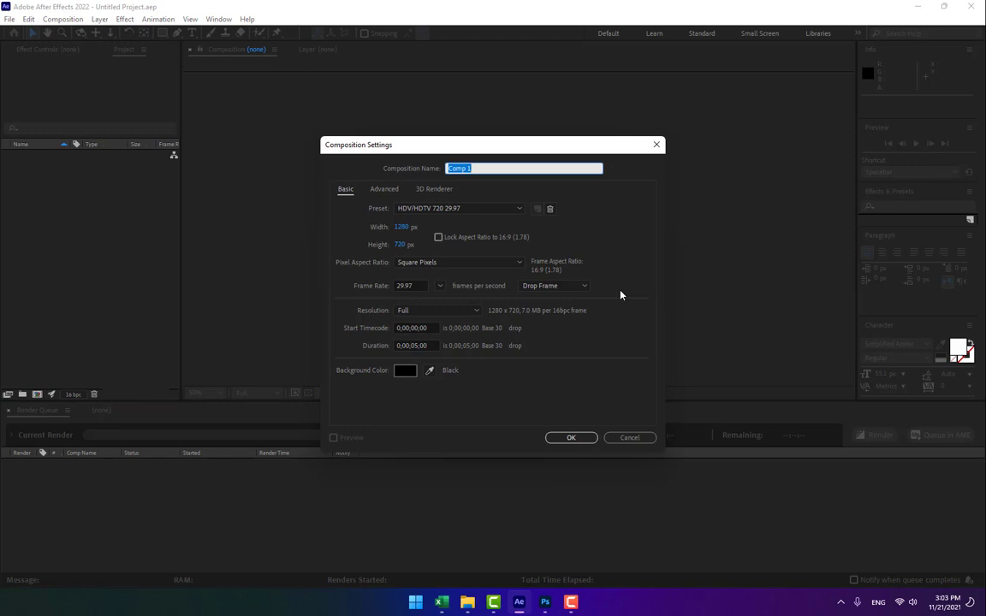
{"action": "left_click", "coordinate": [509, 209]}
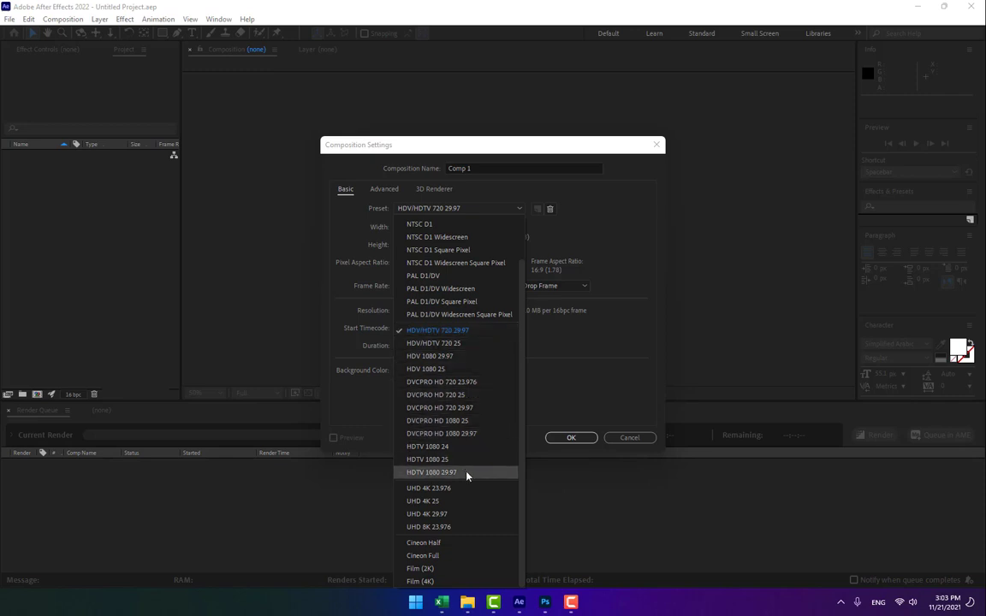
{"action": "left_click", "coordinate": [594, 376]}
{"action": "left_click", "coordinate": [522, 167]}
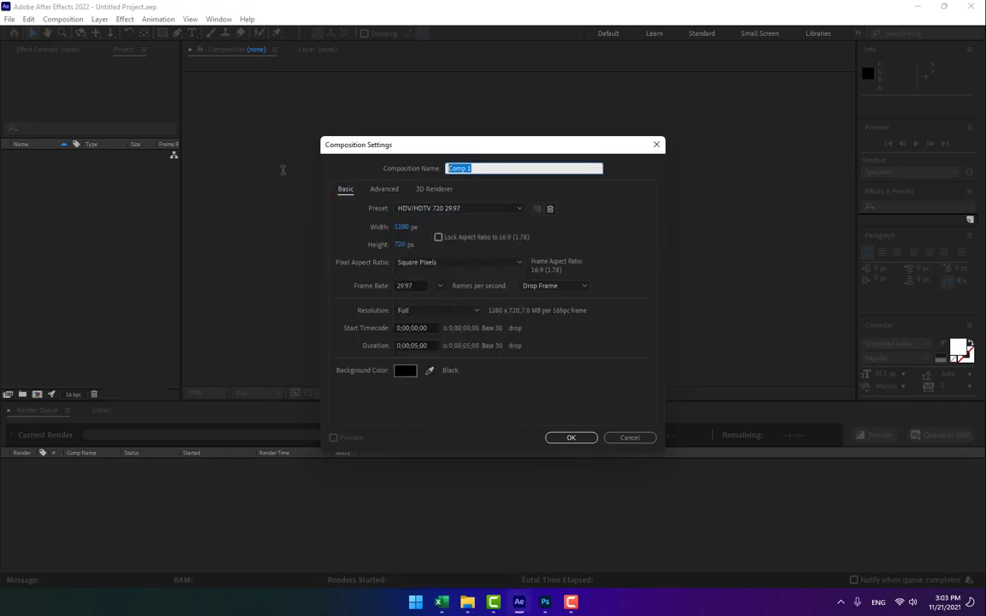
{"action": "type", "text": "Shampoo"}
{"action": "left_click", "coordinate": [566, 438]}
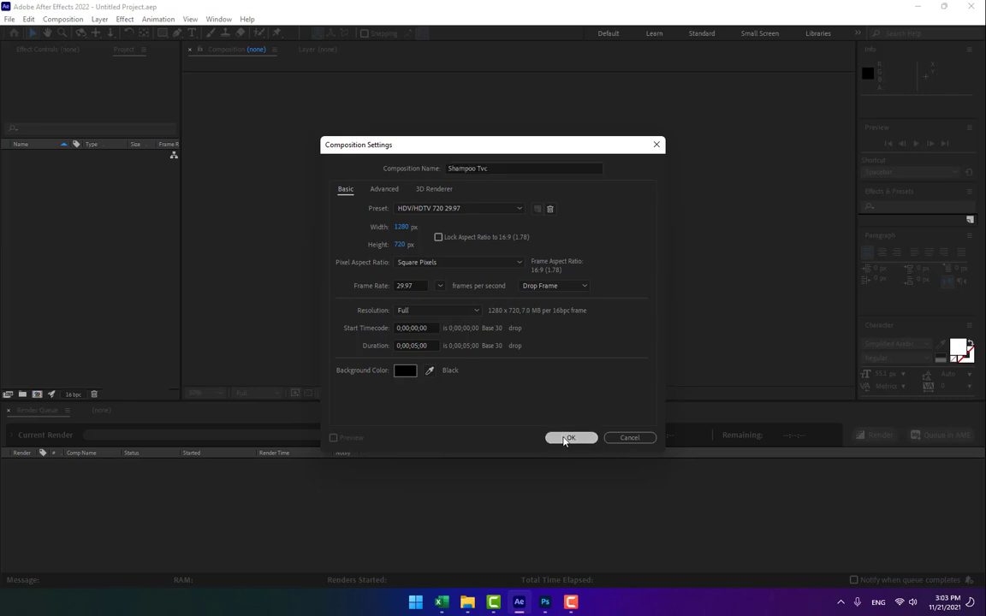
Fit the empty composition in the viewer at Full resolution and show the title/action-safe guides
{"action": "left_click", "coordinate": [197, 393]}
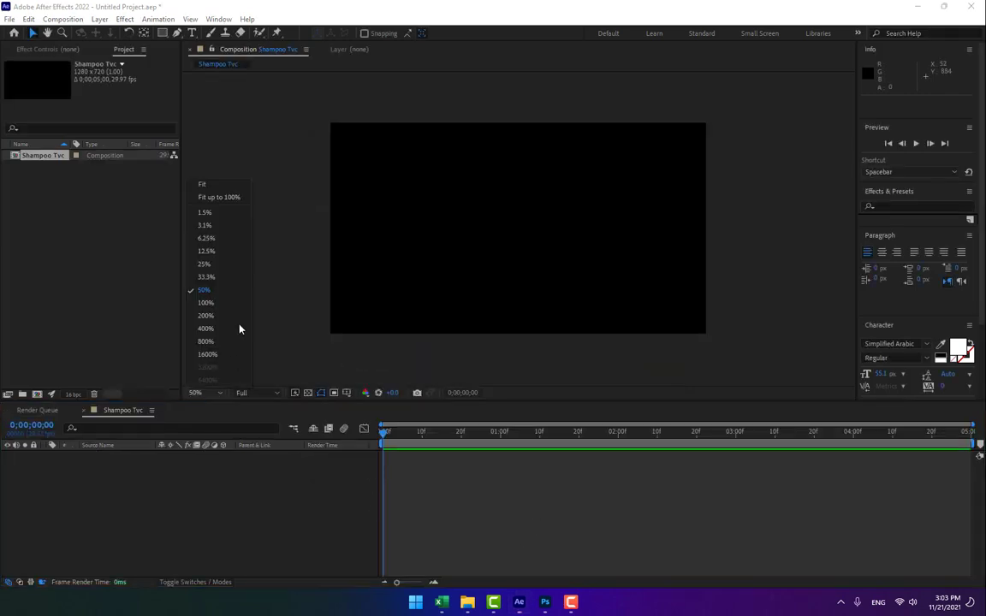
{"action": "left_click", "coordinate": [222, 187]}
{"action": "left_click", "coordinate": [248, 393]}
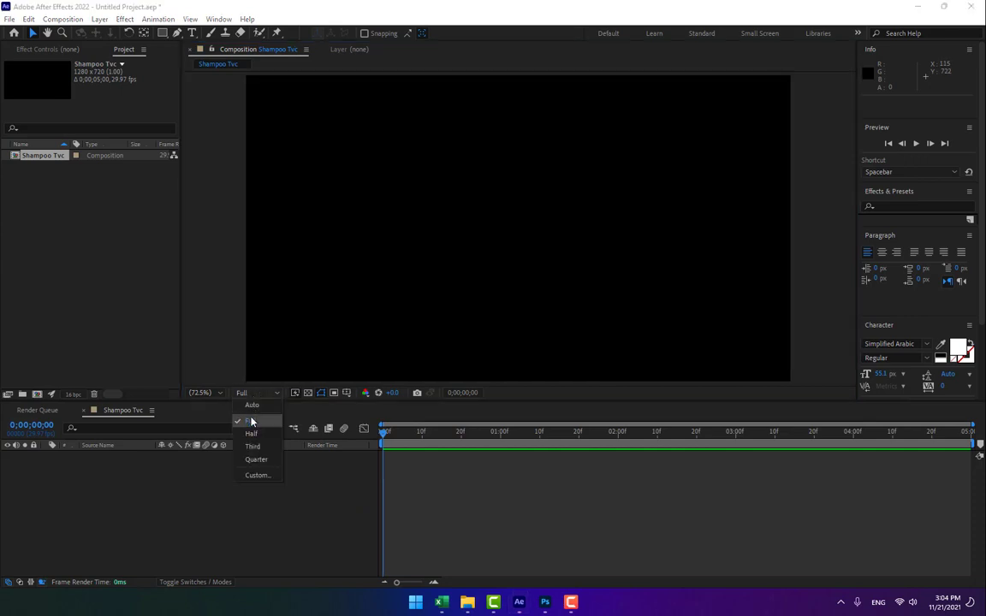
{"action": "left_click", "coordinate": [255, 419]}
{"action": "left_click", "coordinate": [321, 392]}
{"action": "left_click", "coordinate": [351, 404]}
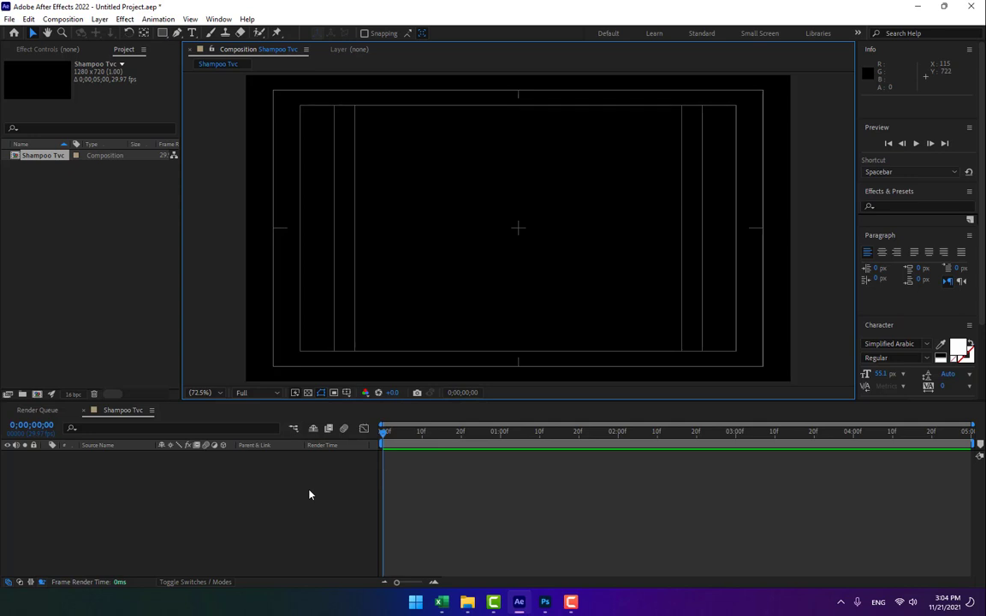
Add a composition-sized green solid layer named "BG"
{"action": "key", "text": "ctrl+y"}
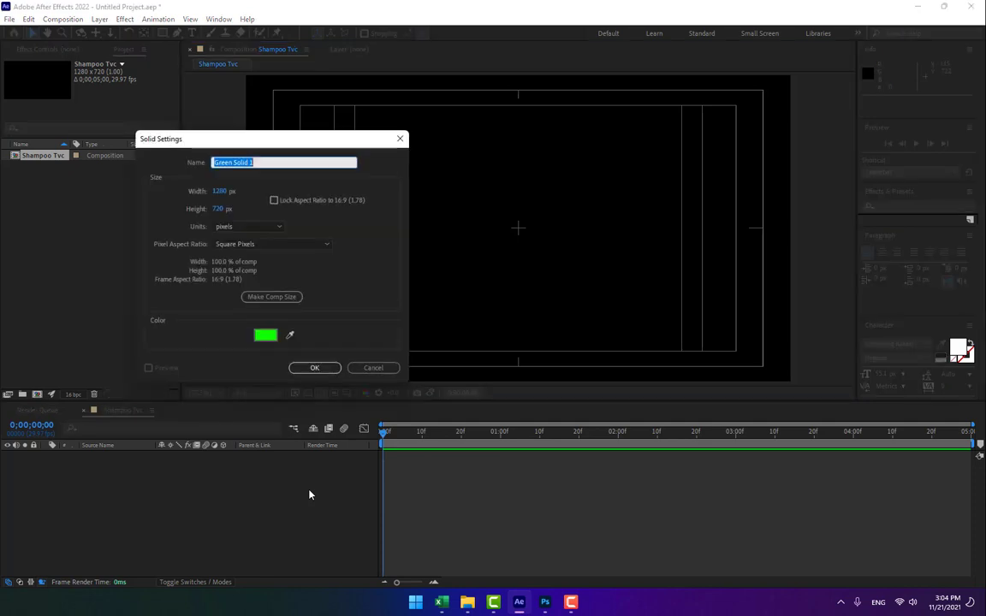
{"action": "type", "text": "BG"}
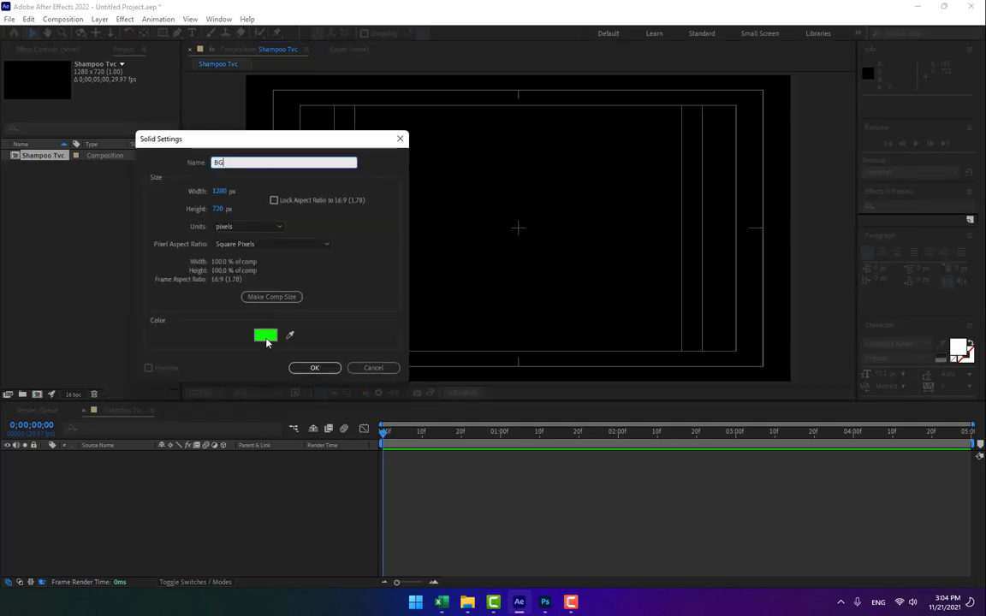
{"action": "left_click", "coordinate": [314, 367]}
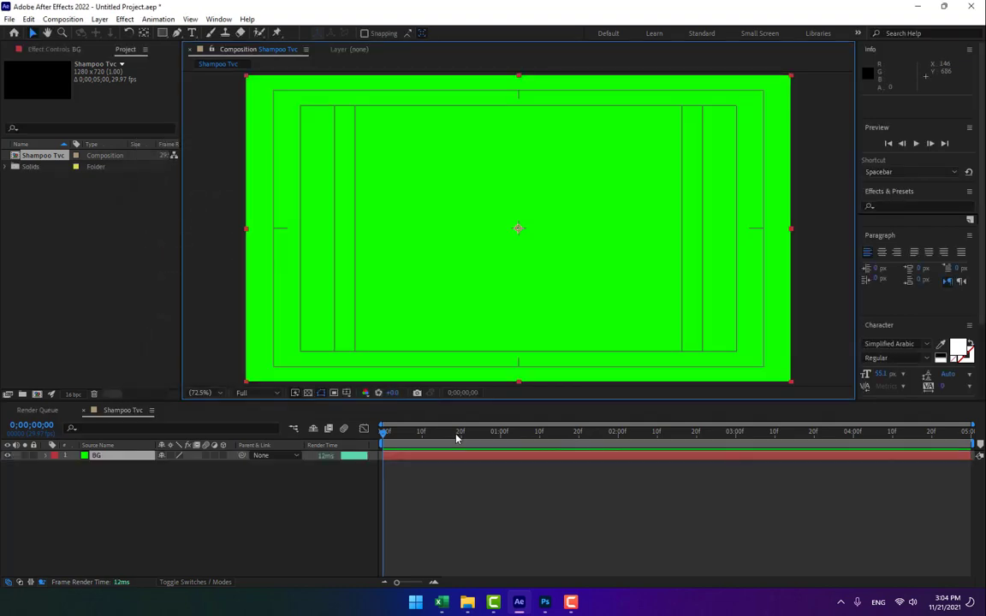
Find the Gradient Ramp effect by searching for "ramp" and apply it to the BG layer
{"action": "left_click", "coordinate": [927, 202]}
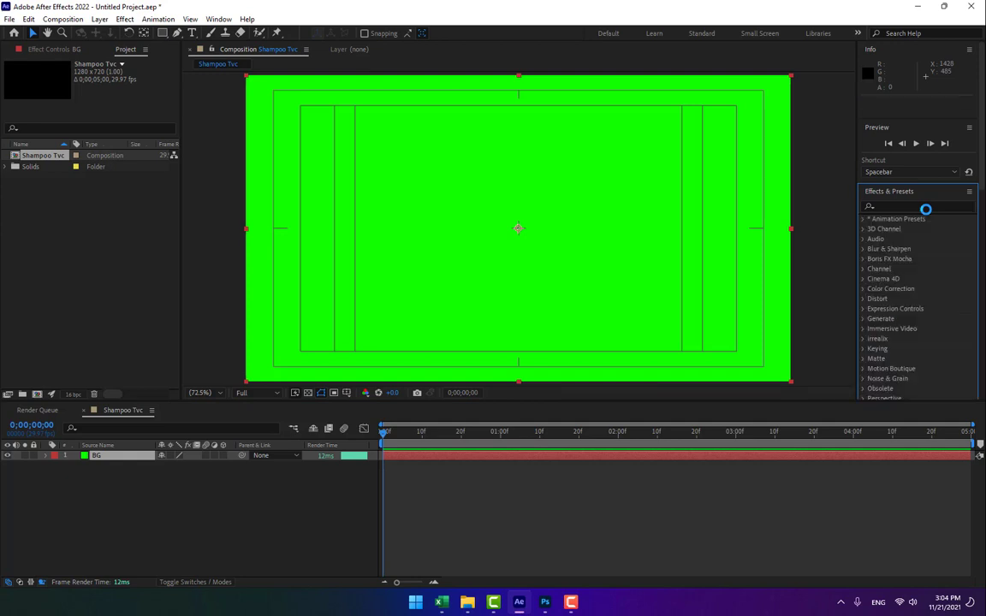
{"action": "left_click", "coordinate": [926, 208]}
{"action": "type", "text": "ram"}
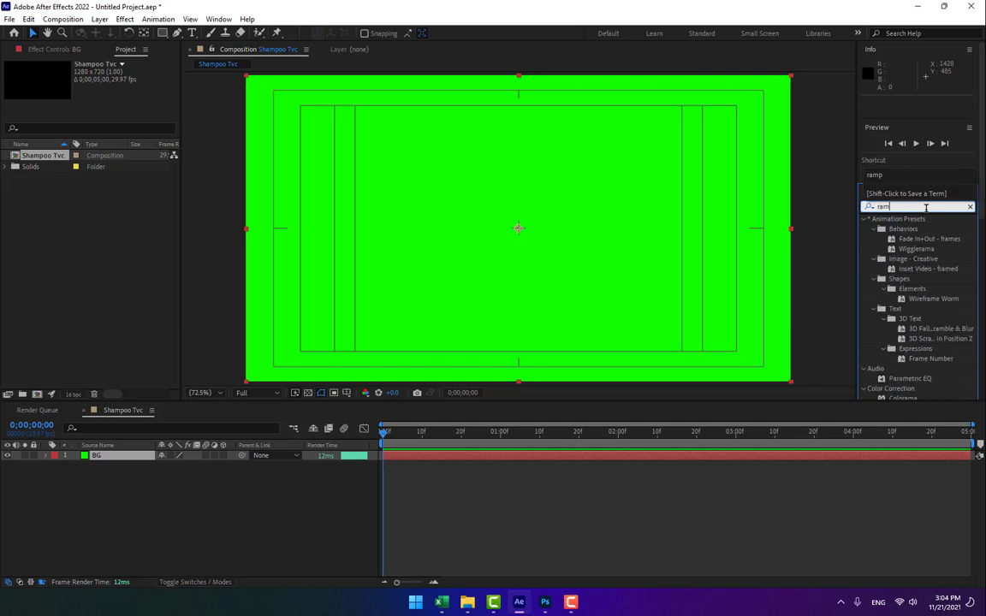
{"action": "type", "text": "p"}
{"action": "left_click_drag", "start_coordinate": [921, 229], "coordinate": [590, 301]}
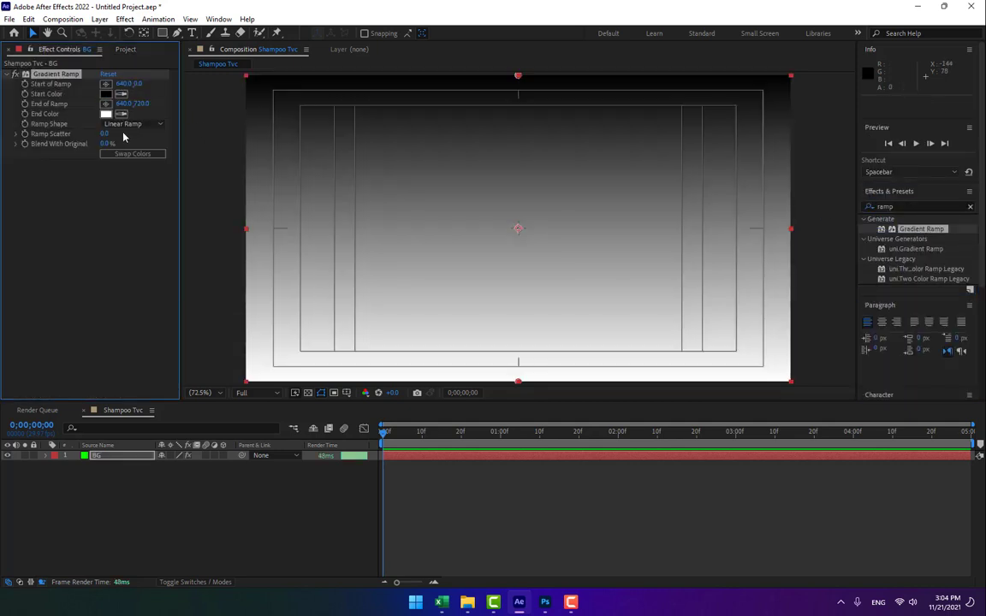
Make the gradient a Radial Ramp starting at the frame's centre and ending below the frame at about 606.9, 1224.8
{"action": "left_click", "coordinate": [137, 125]}
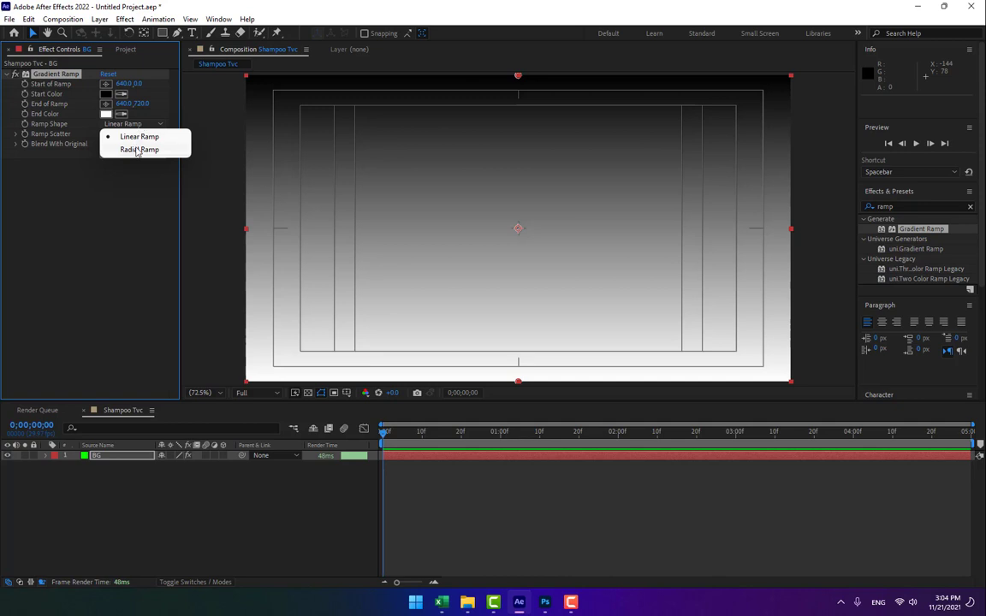
{"action": "left_click", "coordinate": [139, 150]}
{"action": "left_click_drag", "start_coordinate": [518, 131], "coordinate": [519, 229]}
{"action": "left_click_drag", "start_coordinate": [519, 383], "coordinate": [504, 613]}
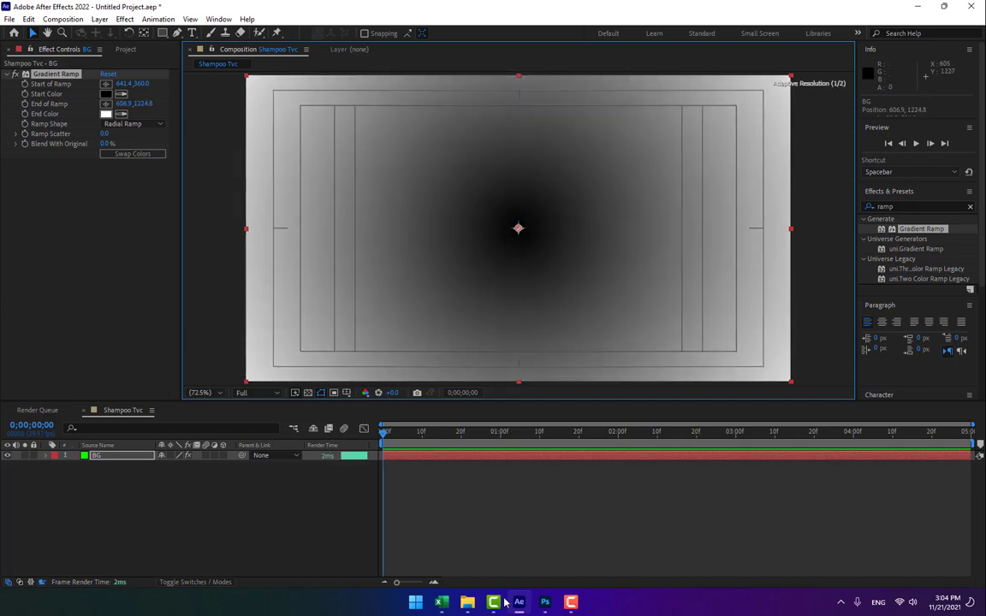
Set the gradient's start color to purple 80005D
{"action": "left_click", "coordinate": [107, 94]}
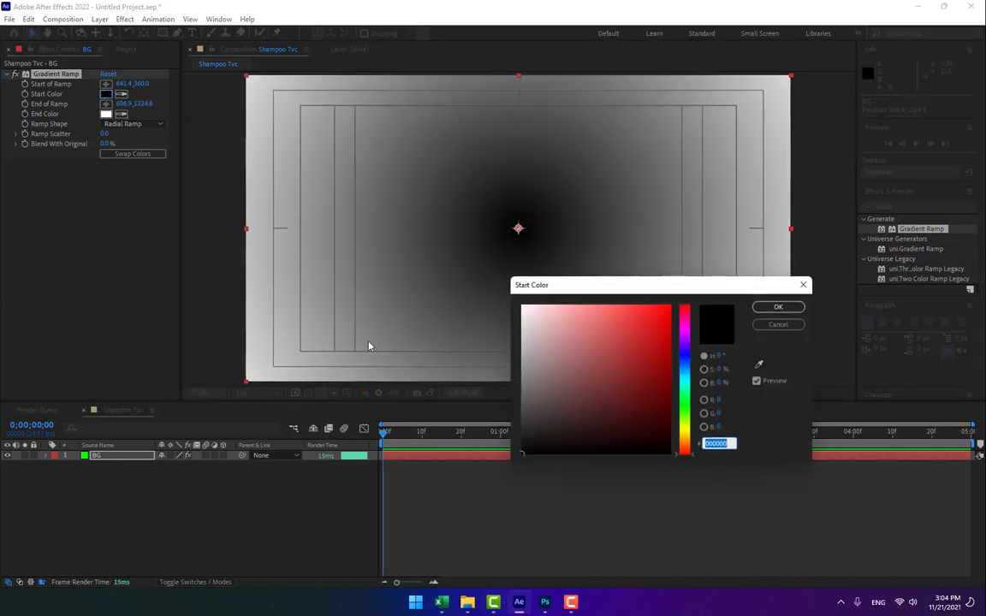
{"action": "left_click", "coordinate": [685, 323]}
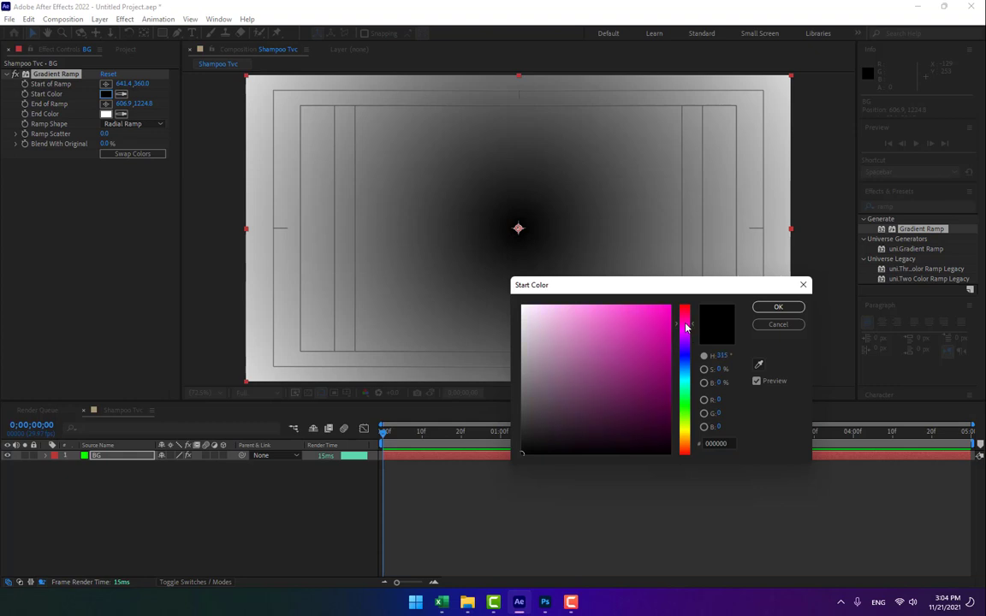
{"action": "left_click", "coordinate": [663, 353]}
{"action": "left_click", "coordinate": [670, 378]}
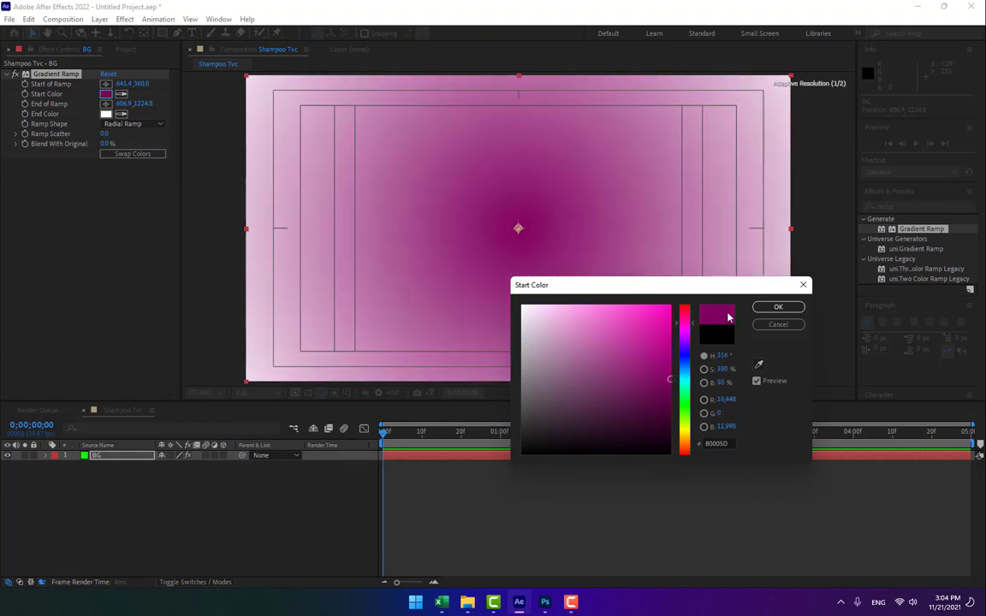
{"action": "left_click", "coordinate": [760, 309]}
Set the gradient's end color to a dark crimson, about 690020
{"action": "left_click", "coordinate": [106, 114]}
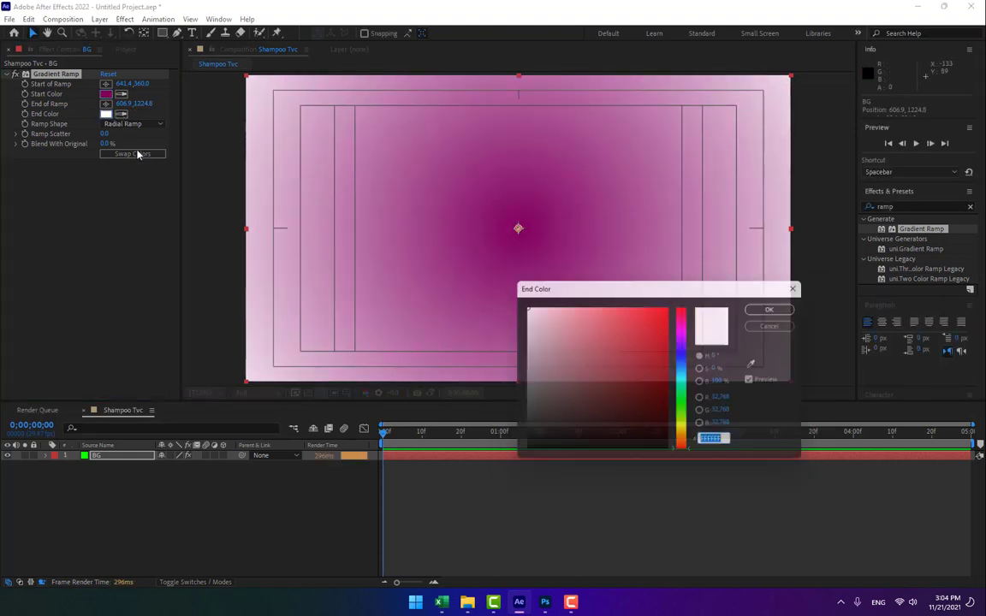
{"action": "left_click", "coordinate": [685, 324]}
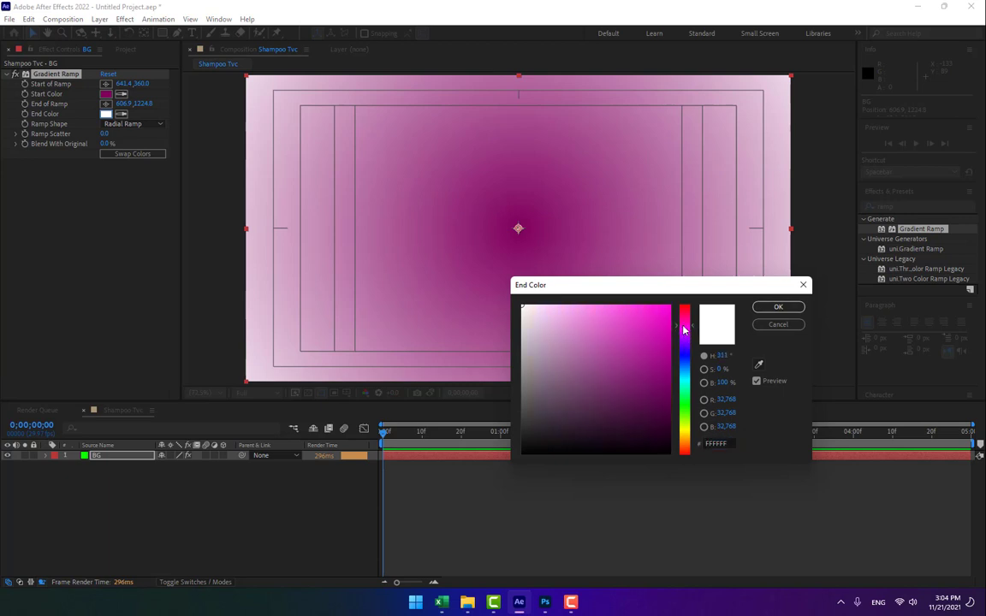
{"action": "left_click", "coordinate": [660, 372]}
{"action": "left_click", "coordinate": [669, 392]}
{"action": "left_click", "coordinate": [685, 315]}
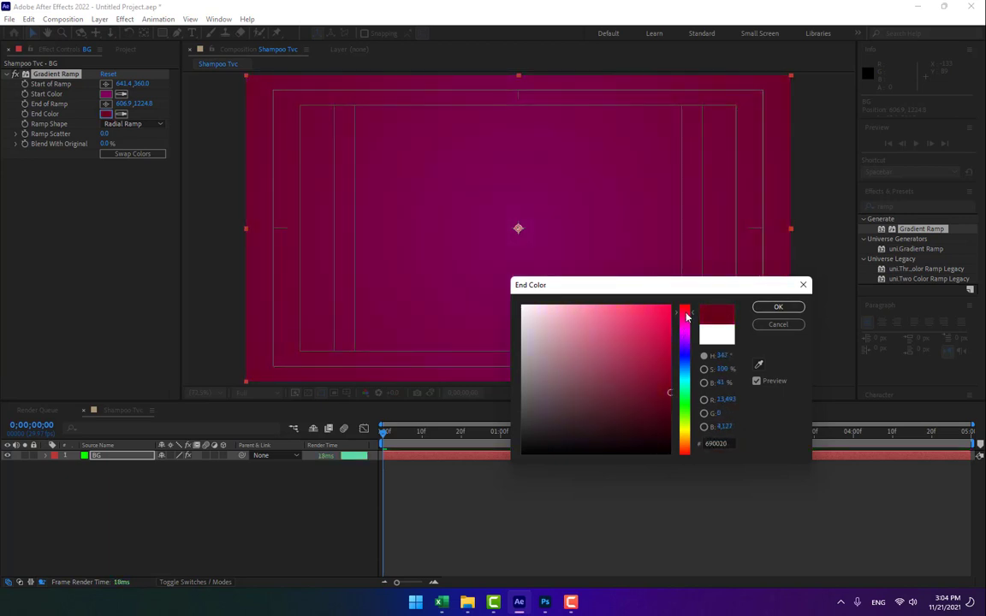
{"action": "left_click", "coordinate": [781, 307]}
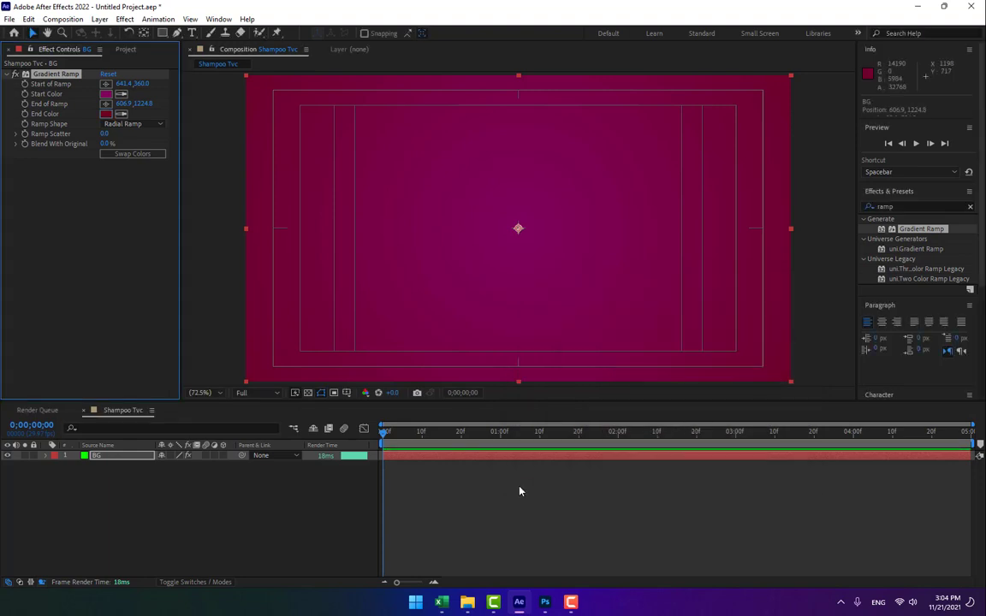
Add a new solid layer named "Particles" and apply the CC Particle World effect to it
{"action": "left_click", "coordinate": [906, 204]}
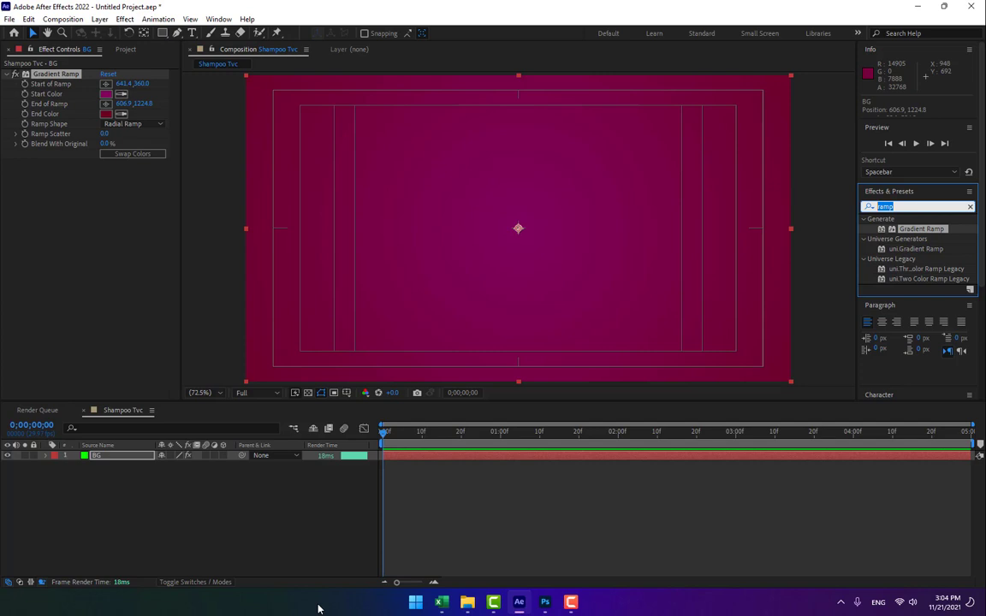
{"action": "type", "text": "cc parti"}
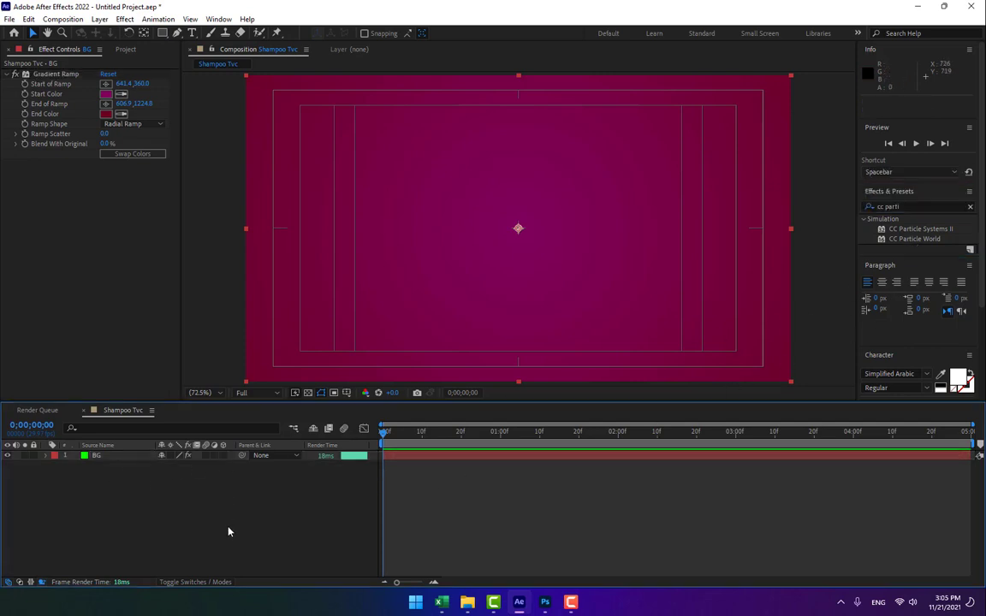
{"action": "key", "text": "ctrl+y"}
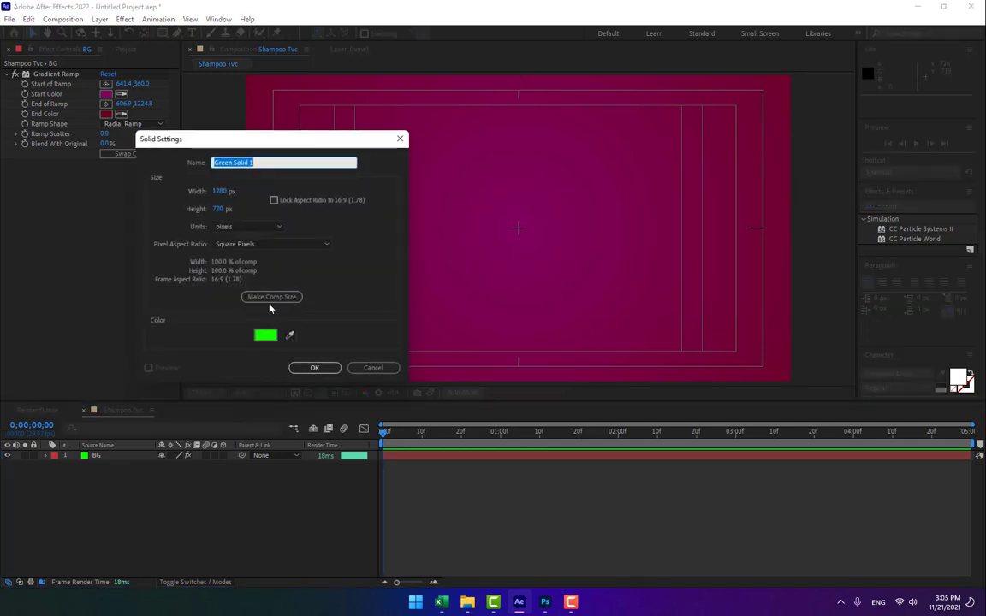
{"action": "type", "text": "Particles"}
{"action": "key", "text": "Return"}
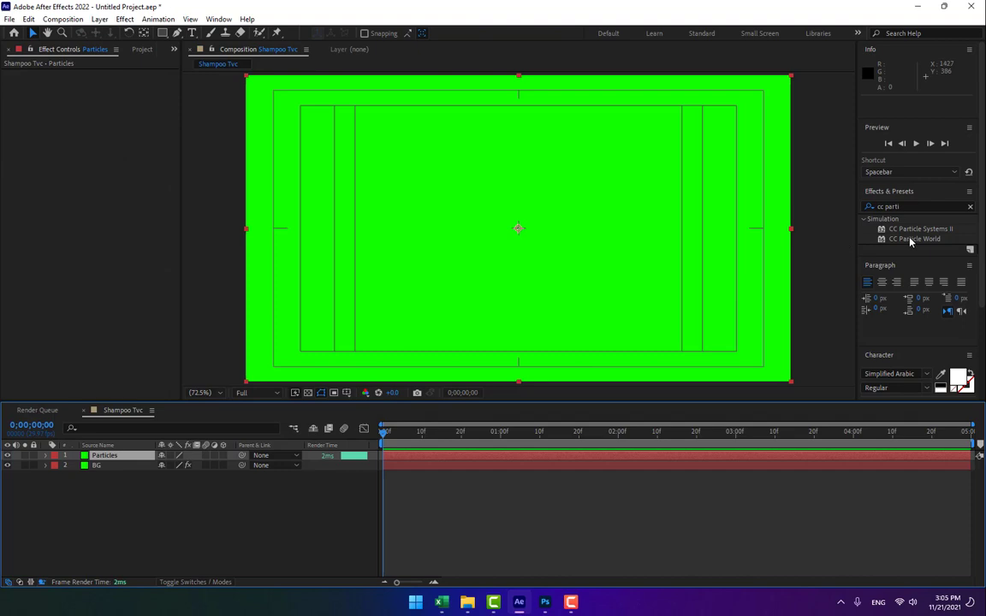
{"action": "left_click_drag", "start_coordinate": [912, 239], "coordinate": [533, 263]}
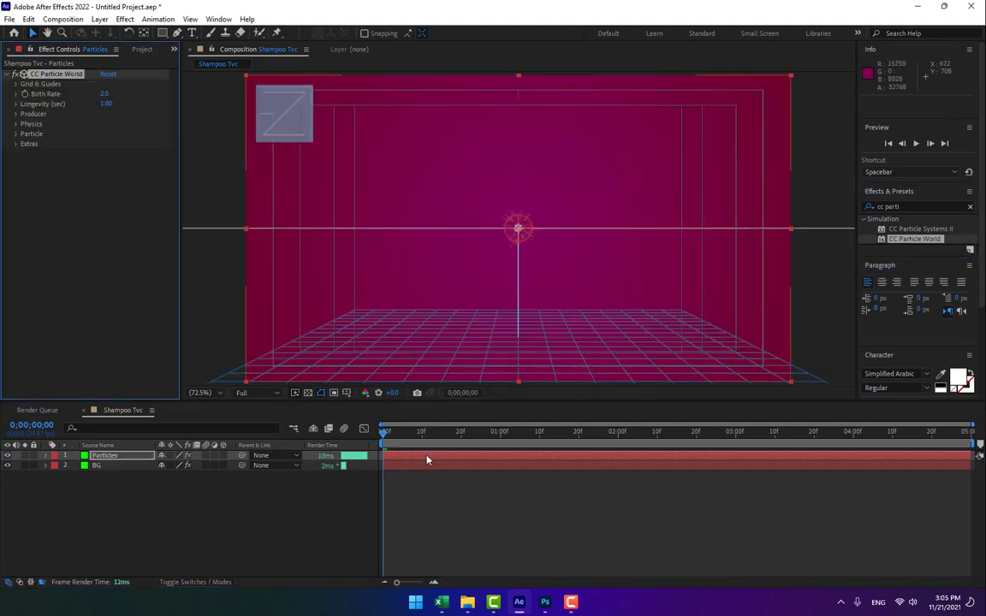
Preview the particles at 0;00;00;26 and set CC Particle World's grid position to World
{"action": "key", "text": "space"}
{"action": "mouse_move", "coordinate": [477, 432]}
{"action": "left_mouse_down"}
{"action": "mouse_move", "coordinate": [491, 433]}
{"action": "mouse_move", "coordinate": [462, 434]}
{"action": "mouse_move", "coordinate": [485, 435]}
{"action": "left_mouse_up"}
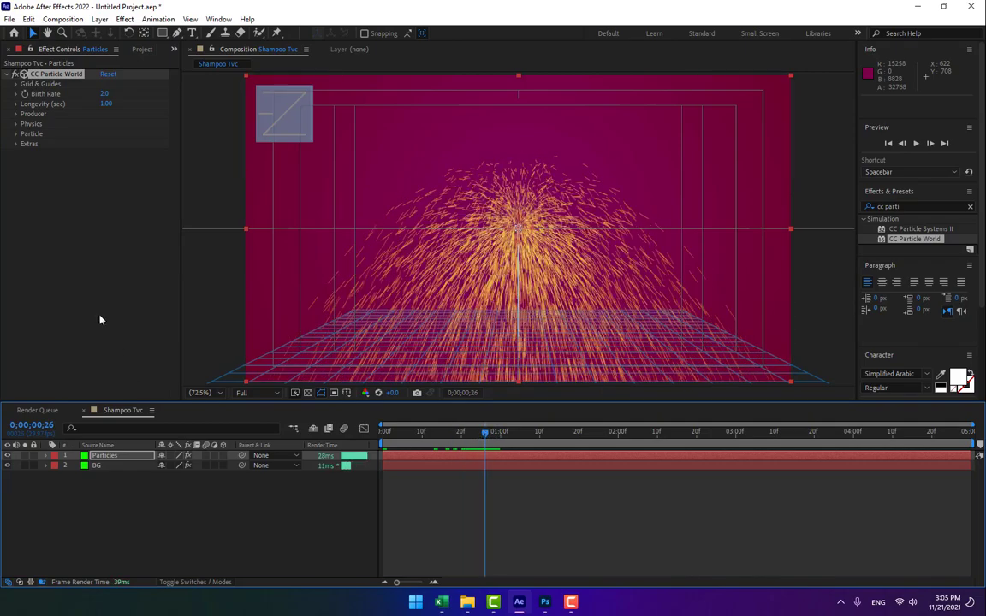
{"action": "left_click", "coordinate": [16, 85]}
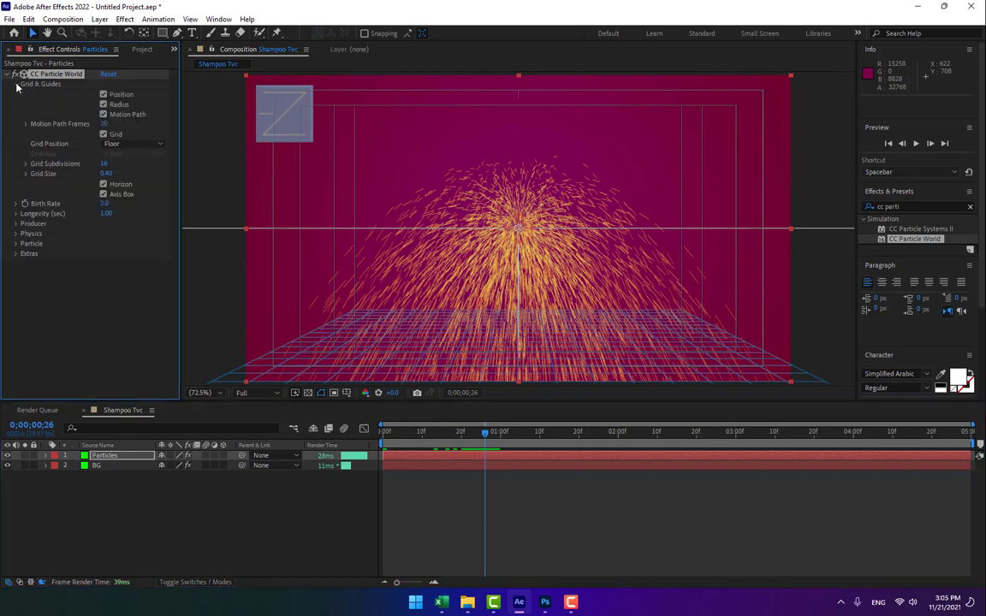
{"action": "left_click", "coordinate": [137, 144]}
{"action": "left_click", "coordinate": [124, 181]}
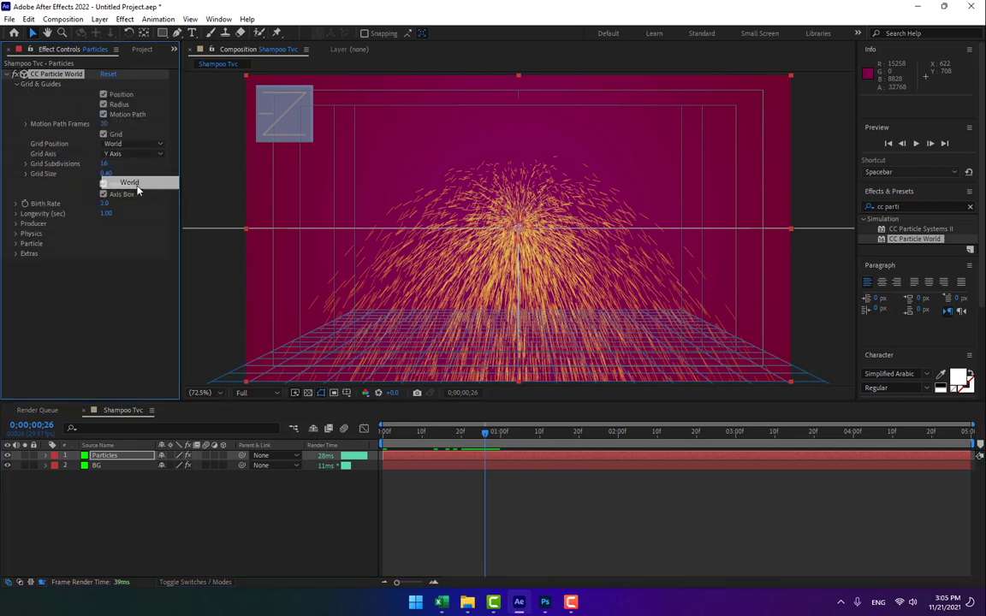
Set the particle gravity to 0 in CC Particle World's physics settings
{"action": "left_click", "coordinate": [15, 224]}
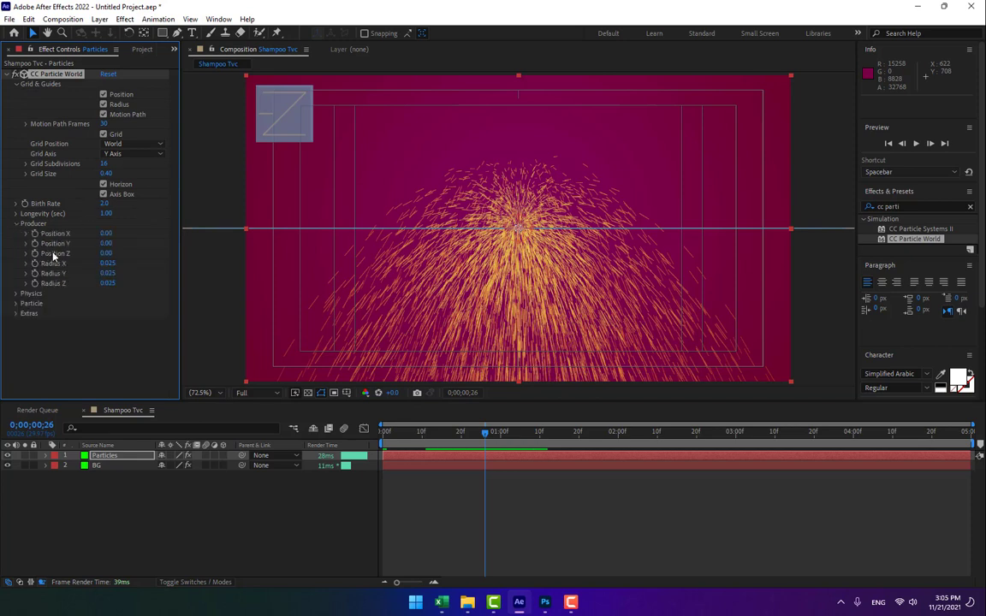
{"action": "left_click", "coordinate": [16, 294]}
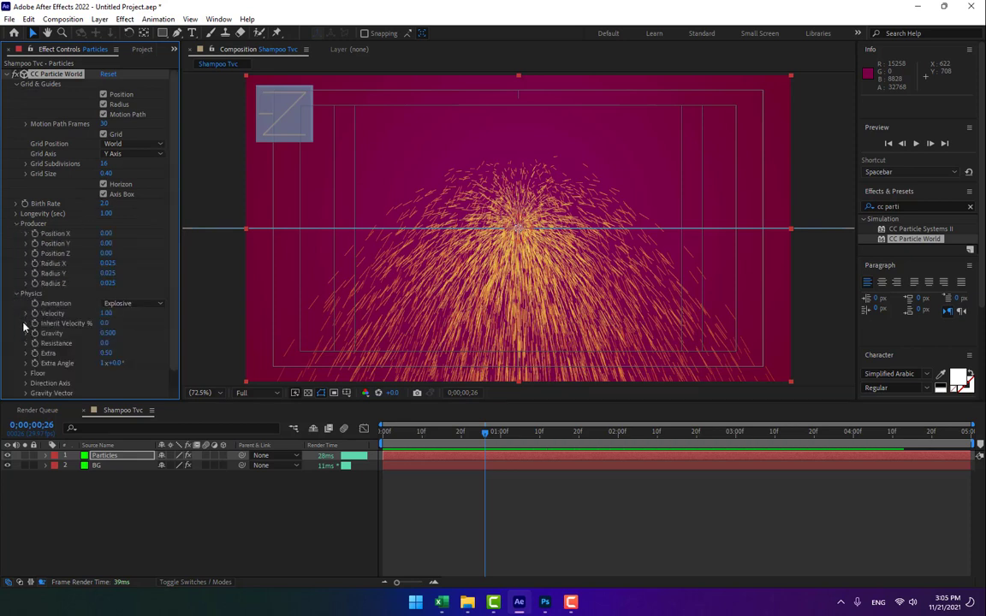
{"action": "left_click", "coordinate": [108, 333]}
{"action": "type", "text": "0"}
{"action": "key", "text": "Return"}
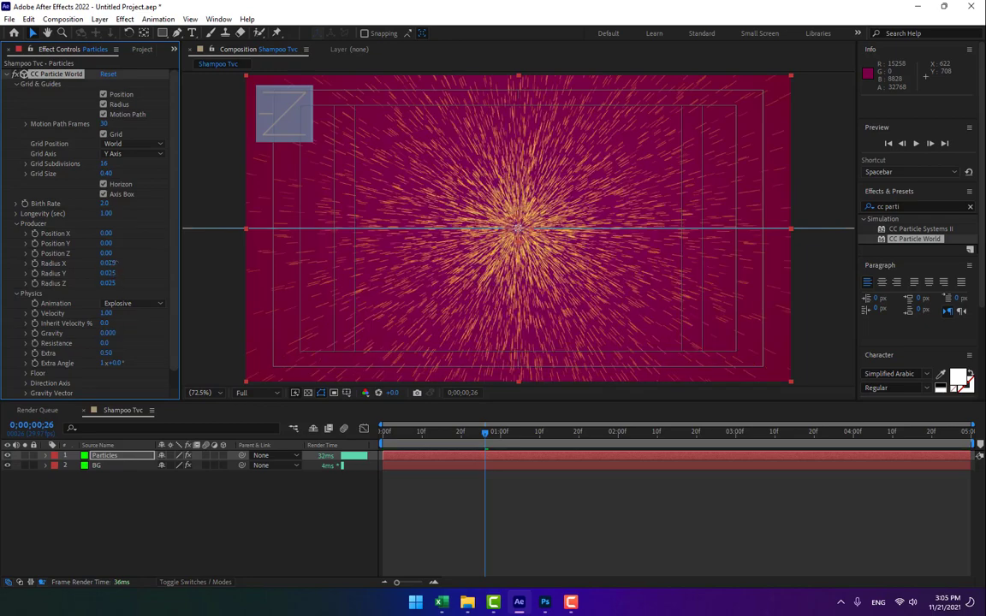
Enlarge the particle producer's radius to X 2.235, Y 3.265 and Z 2.785
{"action": "left_click_drag", "start_coordinate": [107, 263], "coordinate": [229, 252]}
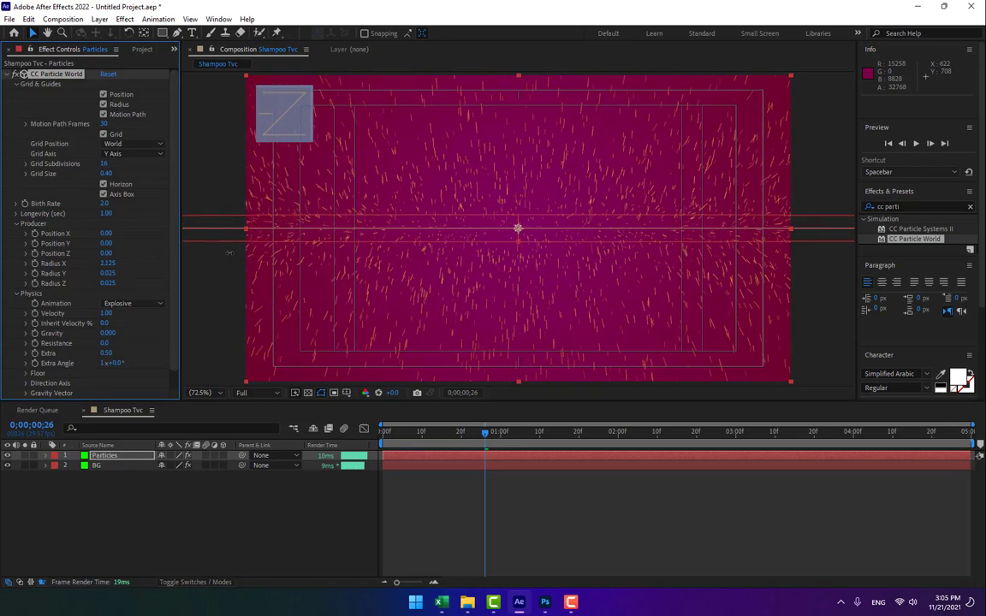
{"action": "left_click_drag", "start_coordinate": [107, 273], "coordinate": [301, 268]}
{"action": "left_click_drag", "start_coordinate": [109, 283], "coordinate": [253, 268]}
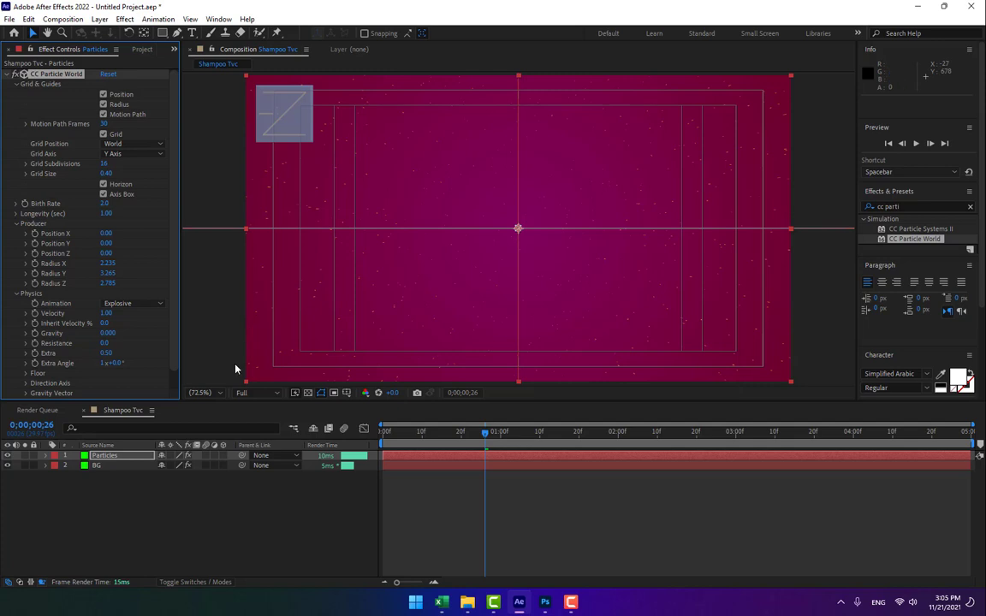
Change CC Particle World's particle type to Faded Sphere after trying Shaded Sphere
{"action": "scroll", "coordinate": [119, 303], "scroll_direction": "down", "scroll_amount": 1}
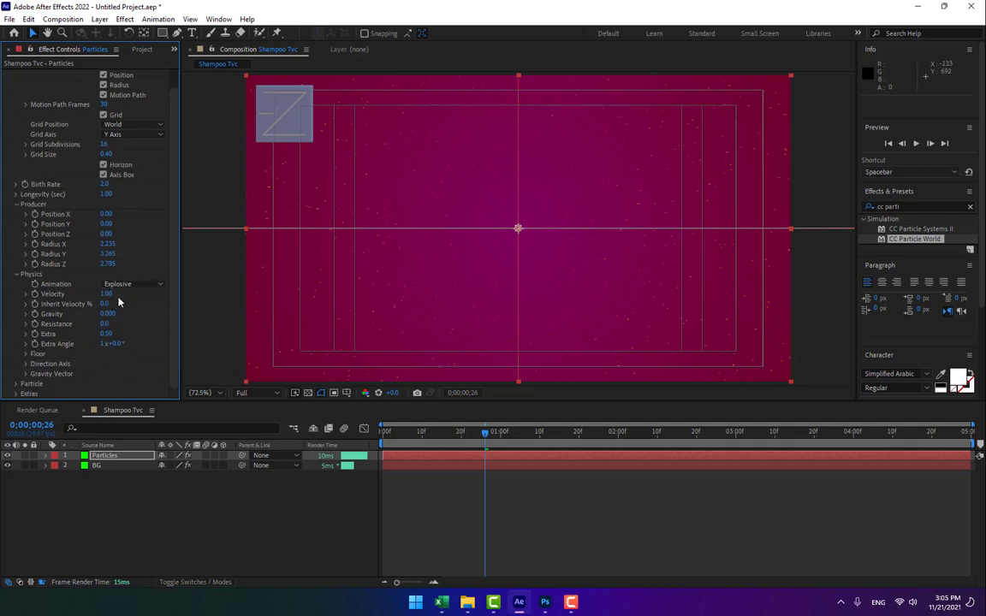
{"action": "key", "text": "s"}
{"action": "left_click", "coordinate": [15, 383]}
{"action": "scroll", "coordinate": [15, 384], "scroll_direction": "down", "scroll_amount": 6}
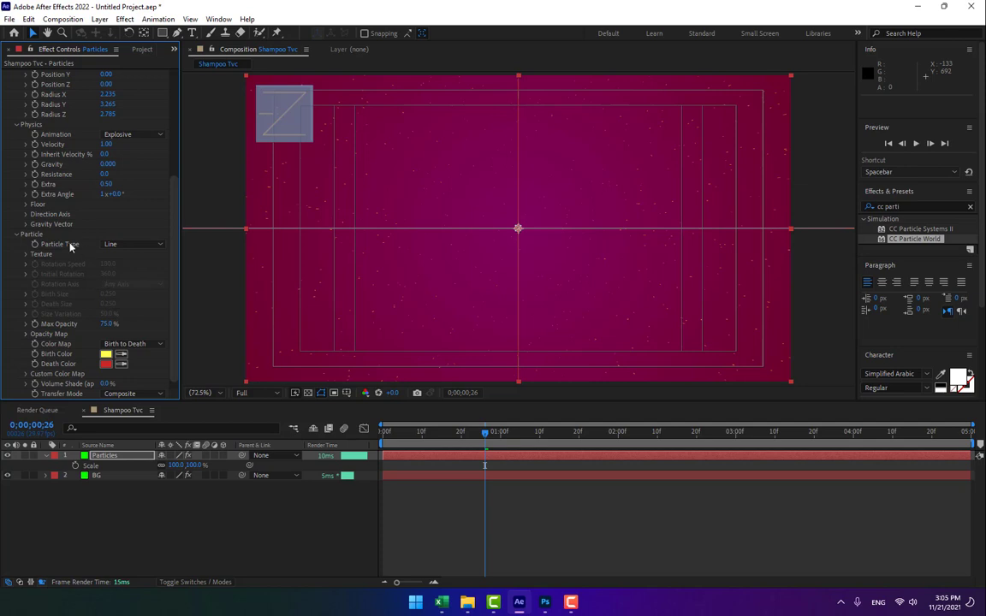
{"action": "left_click", "coordinate": [140, 245]}
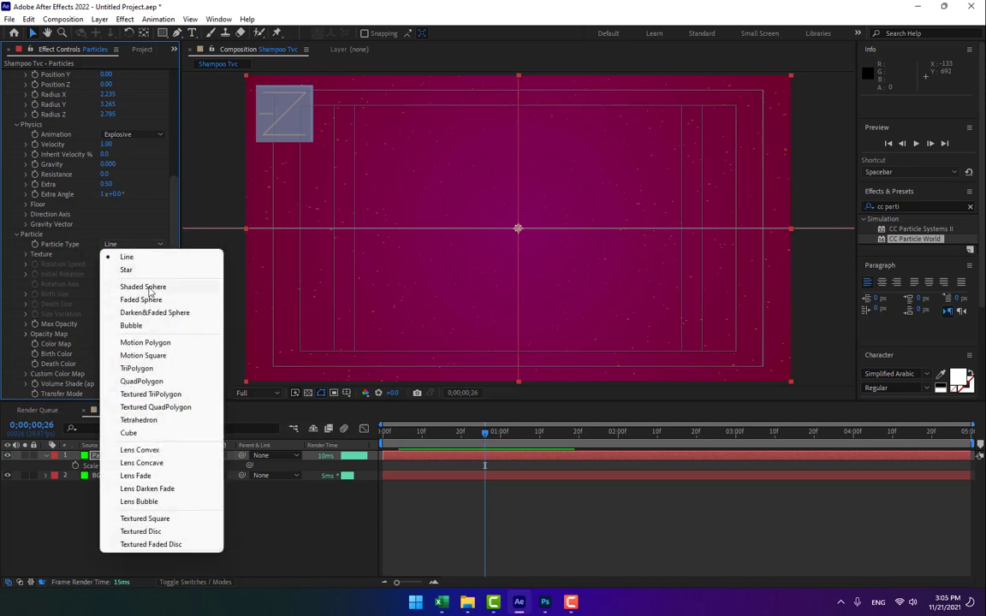
{"action": "left_click", "coordinate": [145, 285]}
{"action": "left_click", "coordinate": [139, 246]}
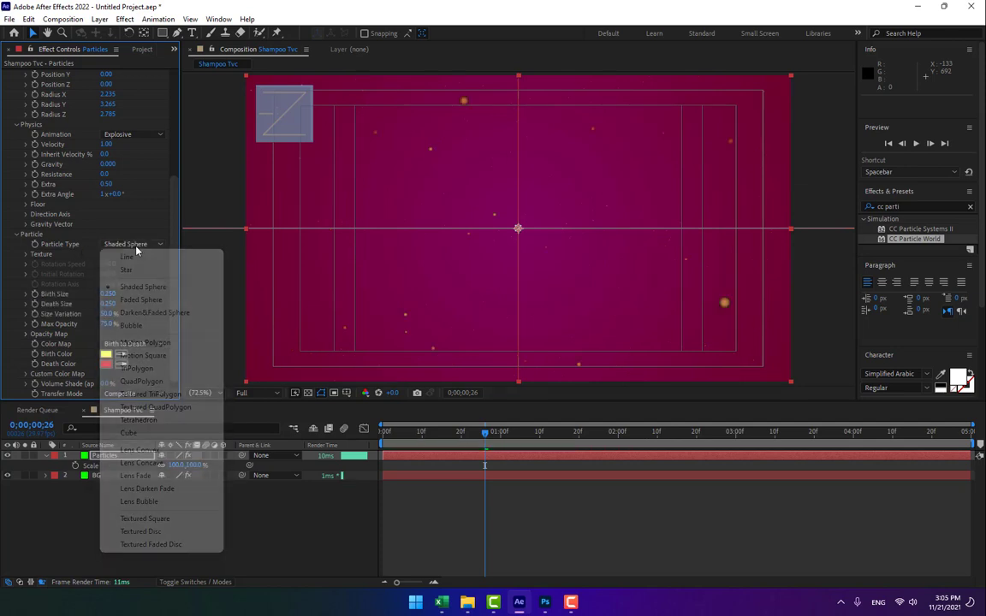
{"action": "left_click", "coordinate": [142, 300]}
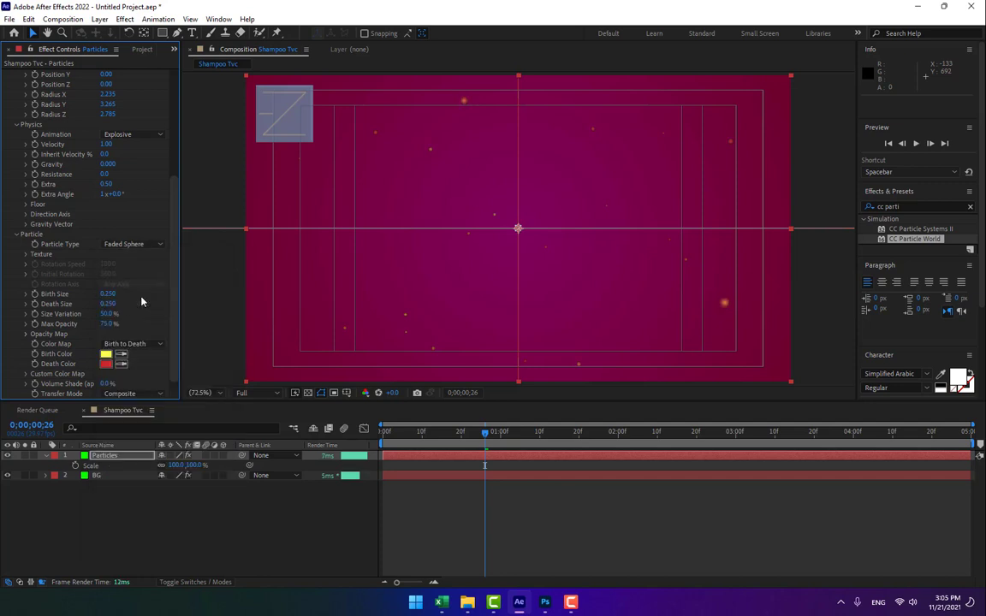
Set the particles' birth color and death color to white
{"action": "left_click", "coordinate": [106, 354]}
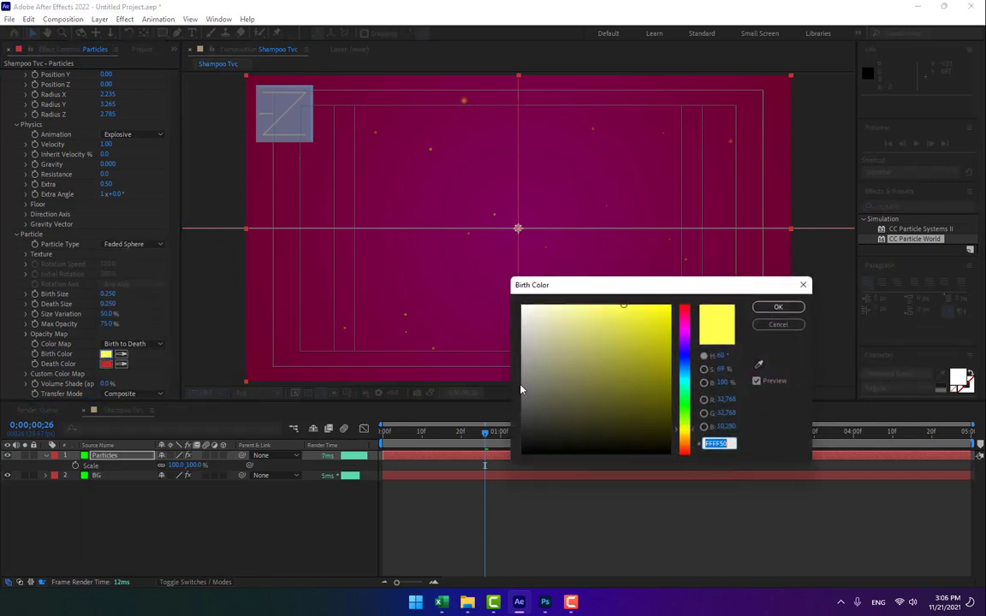
{"action": "left_click", "coordinate": [778, 307]}
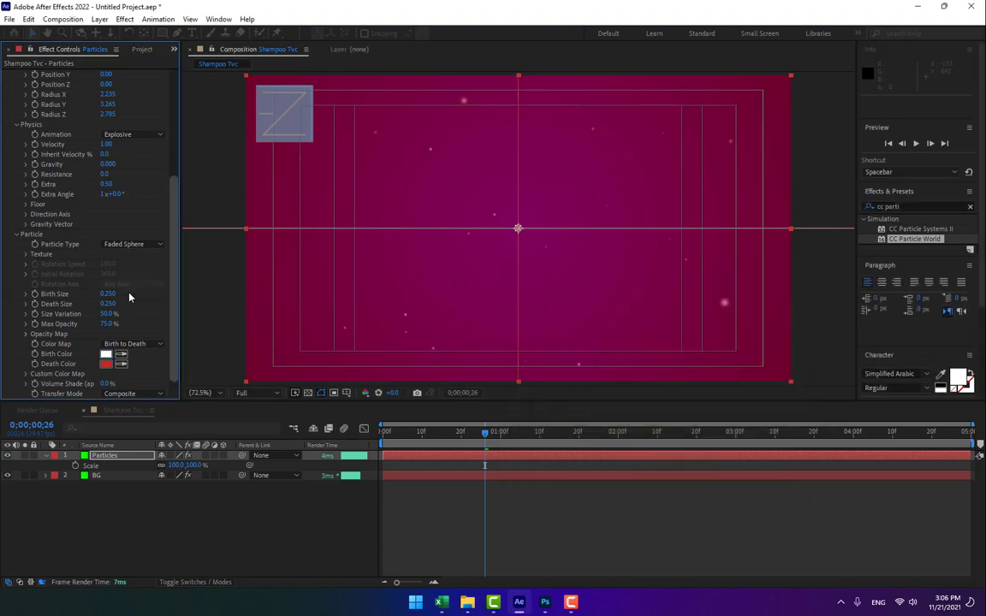
{"action": "left_click", "coordinate": [105, 364]}
{"action": "left_click_drag", "start_coordinate": [543, 341], "coordinate": [515, 299]}
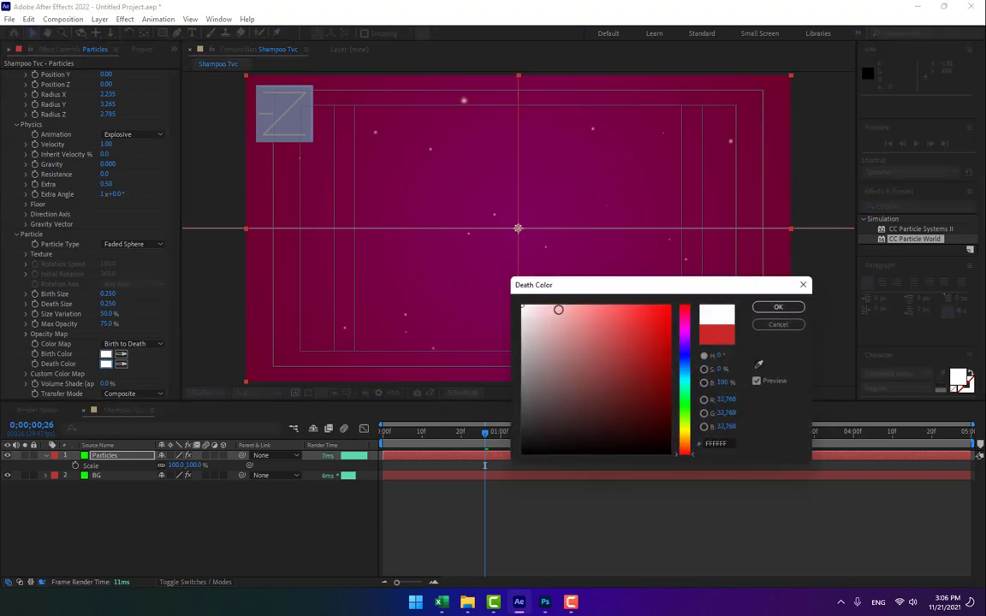
{"action": "left_click", "coordinate": [777, 309]}
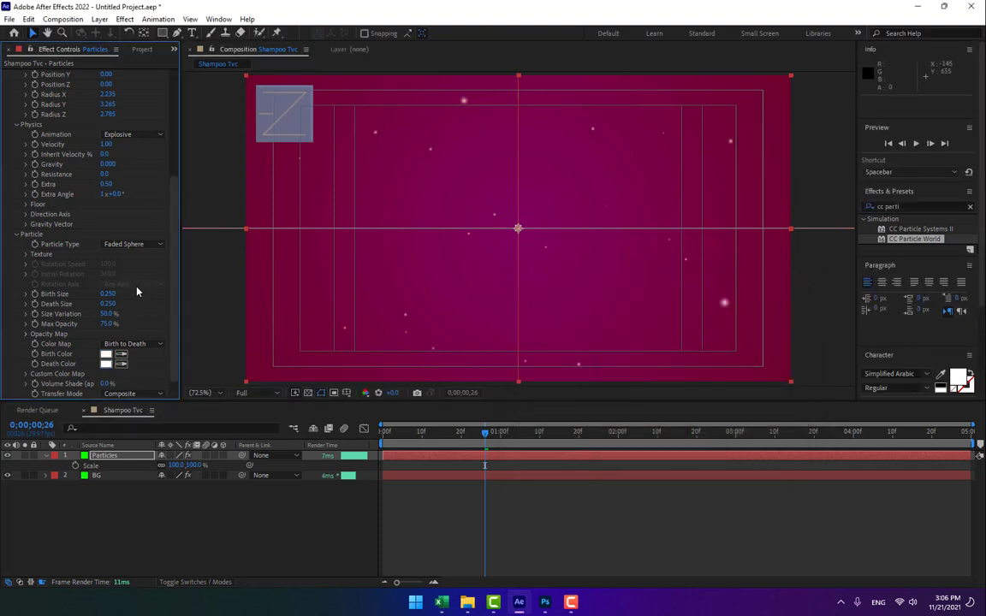
Raise the particle birth rate to 51.3
{"action": "scroll", "coordinate": [137, 282], "scroll_direction": "up", "scroll_amount": 5}
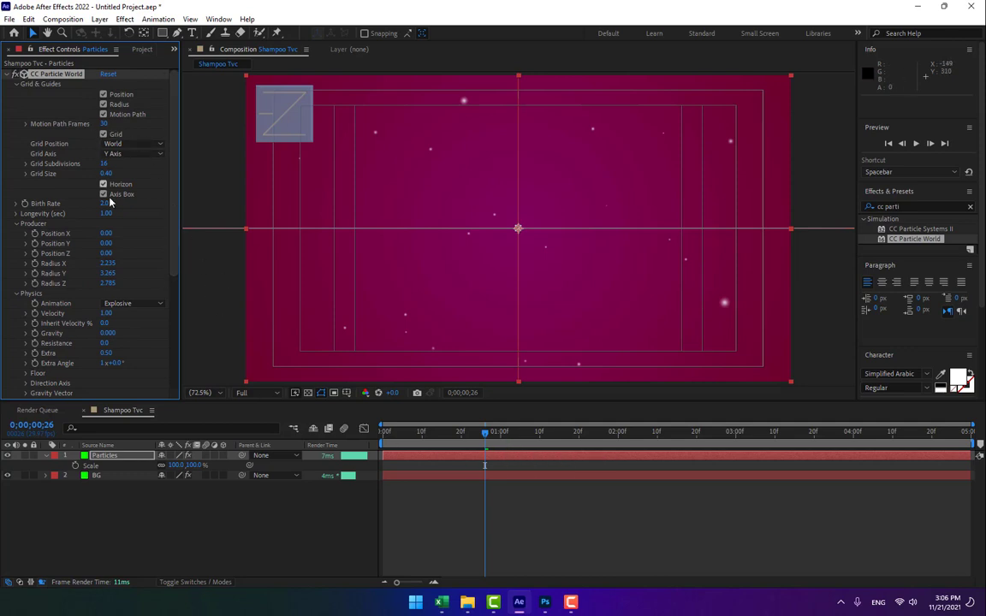
{"action": "left_click_drag", "start_coordinate": [104, 203], "coordinate": [396, 192]}
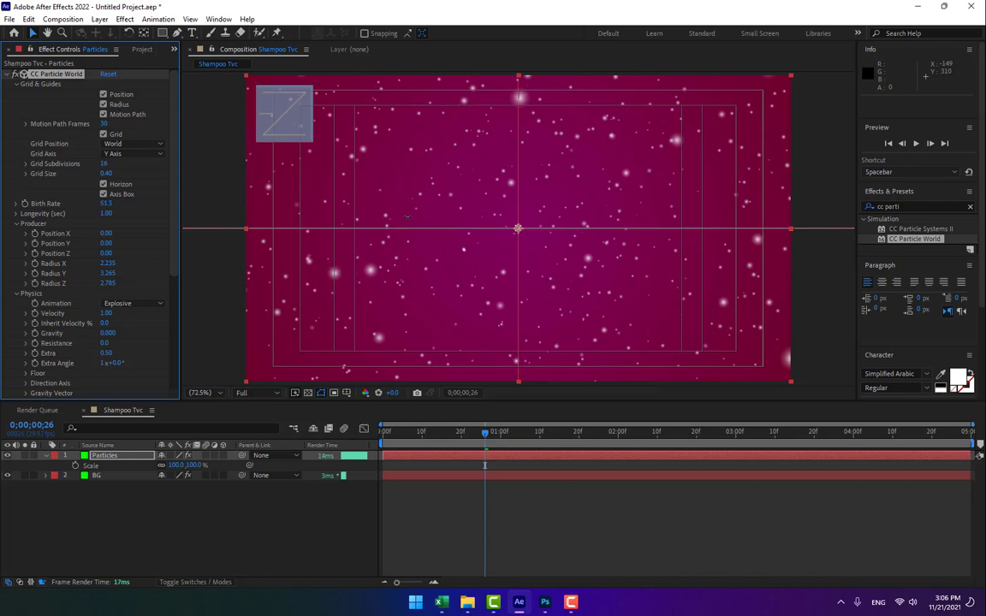
Preview the particles at 0;00;02;12 and set their death size to 0.350 and size variation to 100%
{"action": "scroll", "coordinate": [157, 142], "scroll_direction": "down", "scroll_amount": 5}
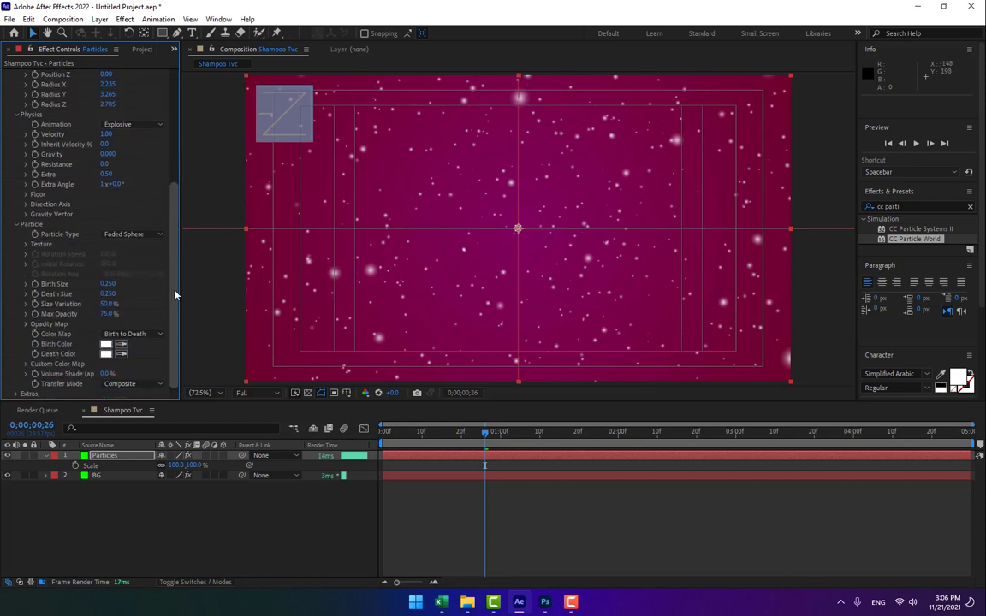
{"action": "left_click_drag", "start_coordinate": [108, 294], "coordinate": [140, 294]}
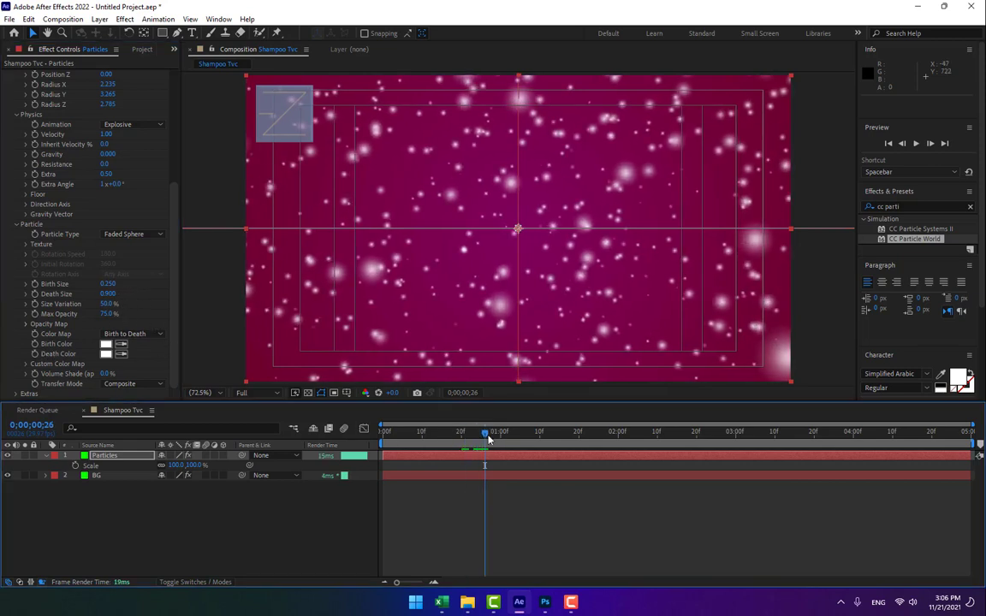
{"action": "left_click_drag", "start_coordinate": [485, 433], "coordinate": [665, 438]}
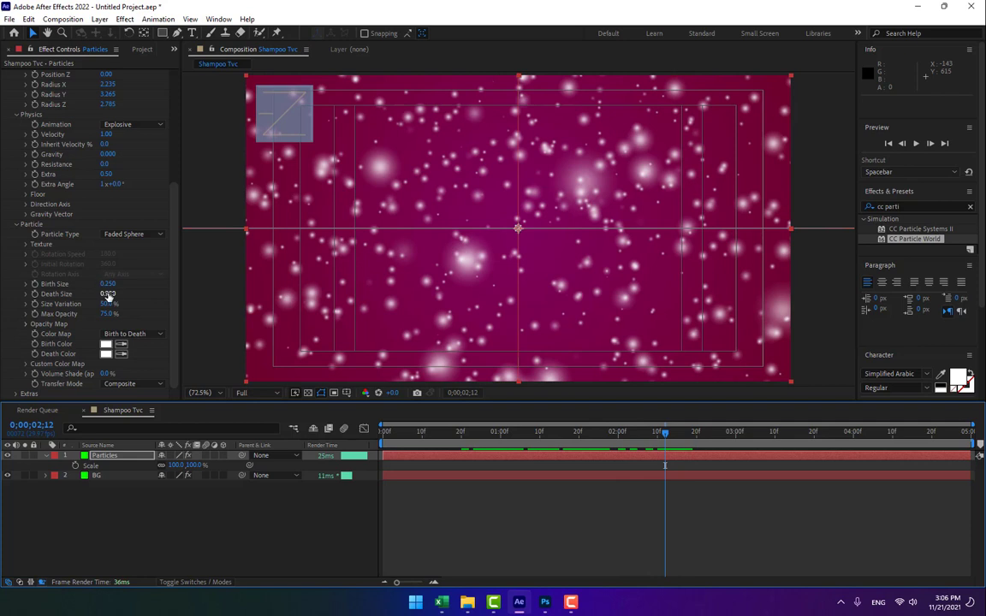
{"action": "left_click_drag", "start_coordinate": [108, 304], "coordinate": [109, 333]}
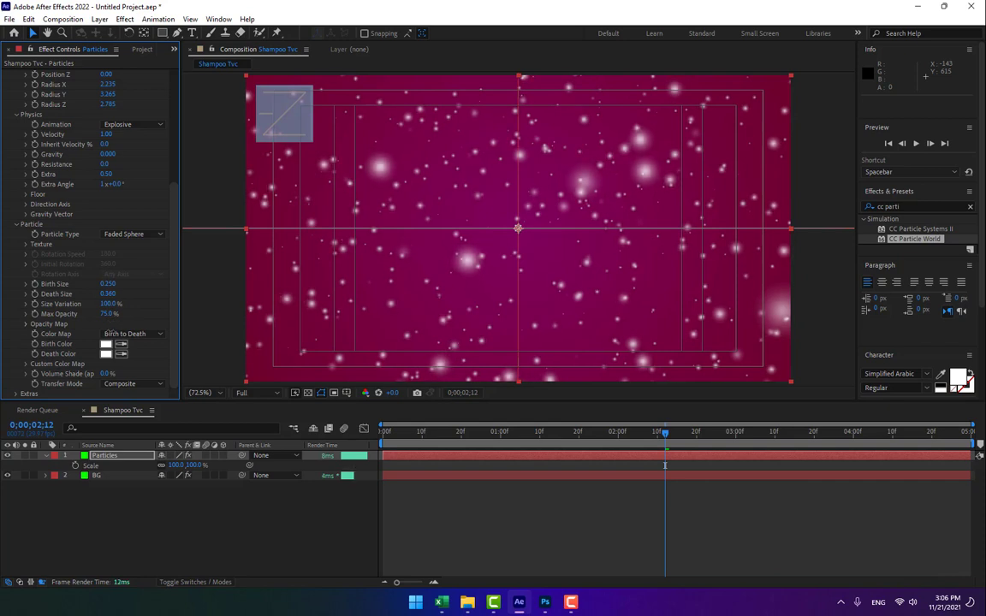
Set the Particles layer's blending mode to Add and deselect the layer
{"action": "left_click", "coordinate": [103, 457]}
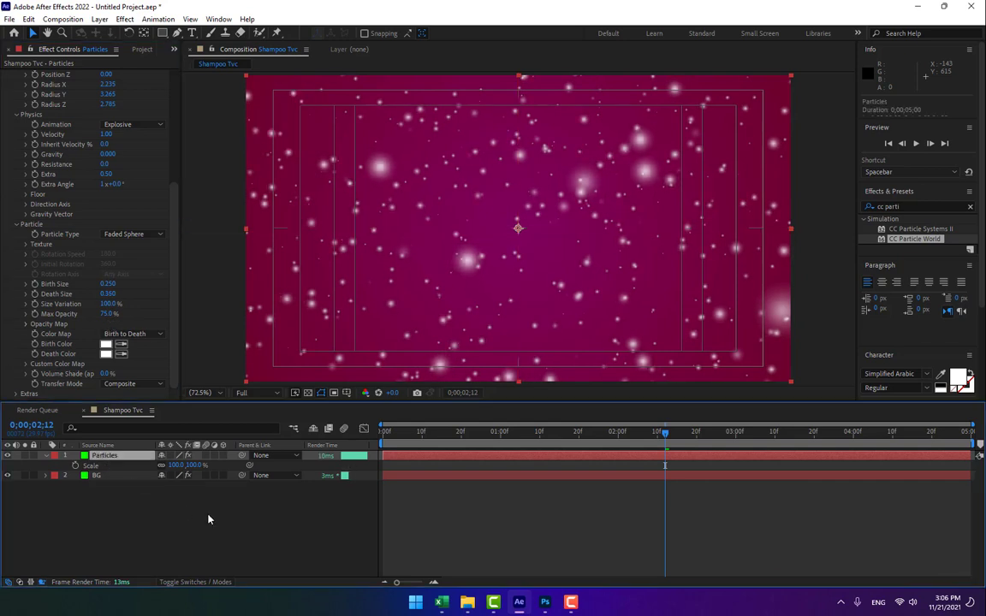
{"action": "key", "text": "shift+="}
{"action": "key", "text": "shift+="}
{"action": "key", "text": "shift+="}
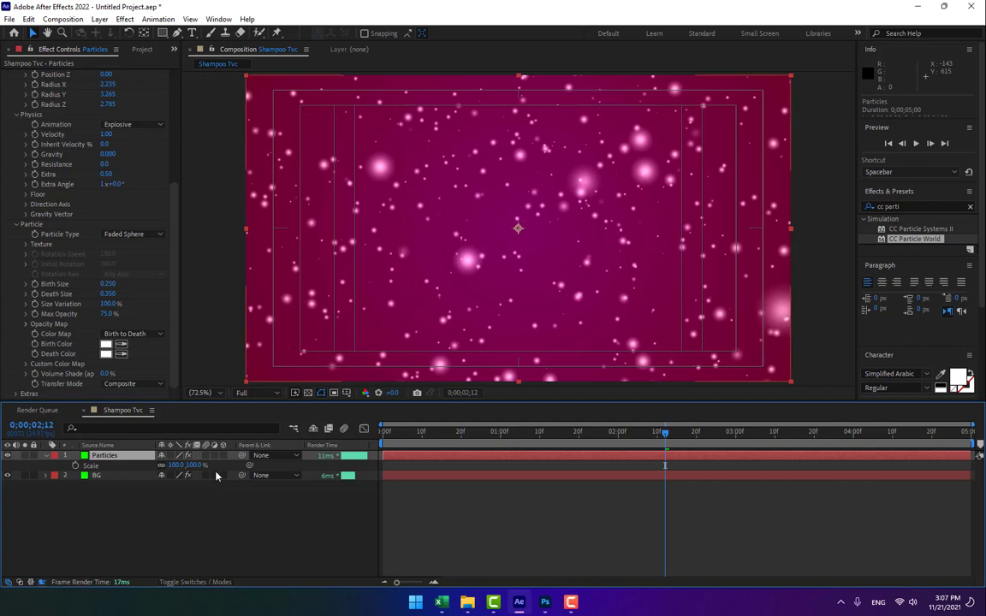
{"action": "key", "text": "F4"}
{"action": "left_click", "coordinate": [176, 456]}
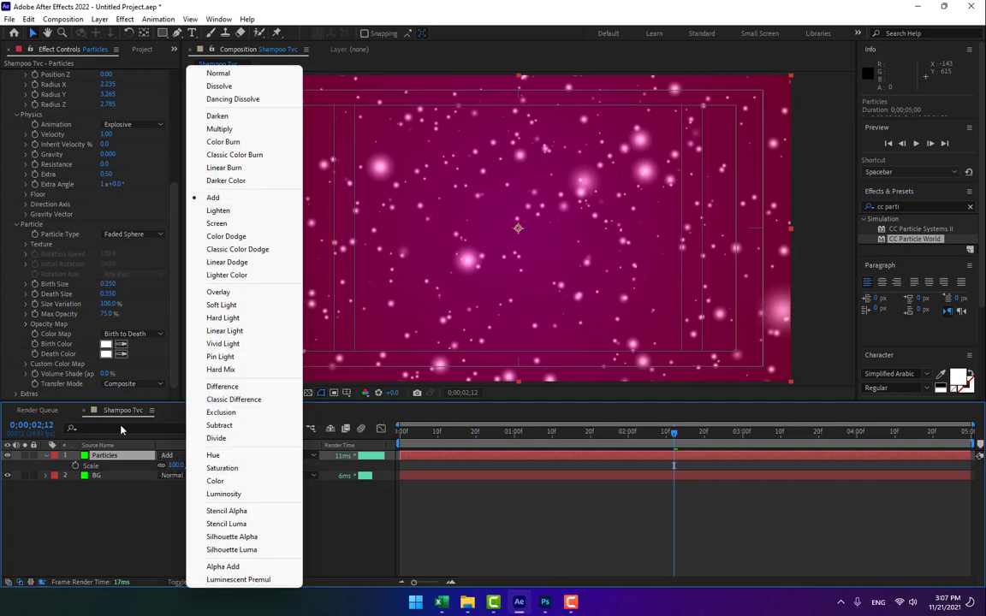
{"action": "left_click", "coordinate": [103, 537]}
{"action": "left_click", "coordinate": [106, 538]}
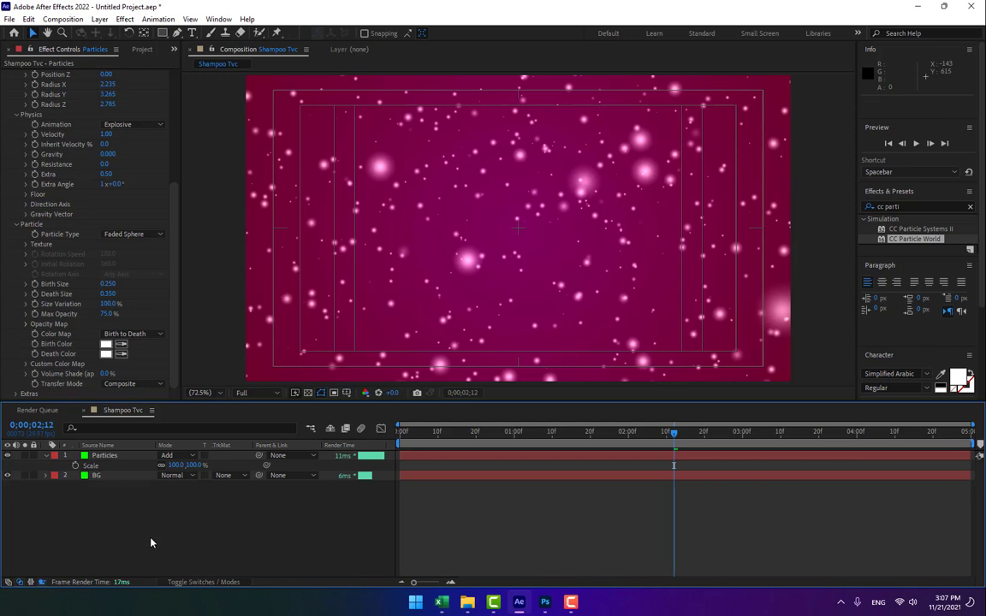
Search the effects for "lens" and apply Camera Lens Blur to the Particles layer
{"action": "left_click", "coordinate": [118, 455]}
{"action": "left_click_drag", "start_coordinate": [906, 207], "coordinate": [844, 209]}
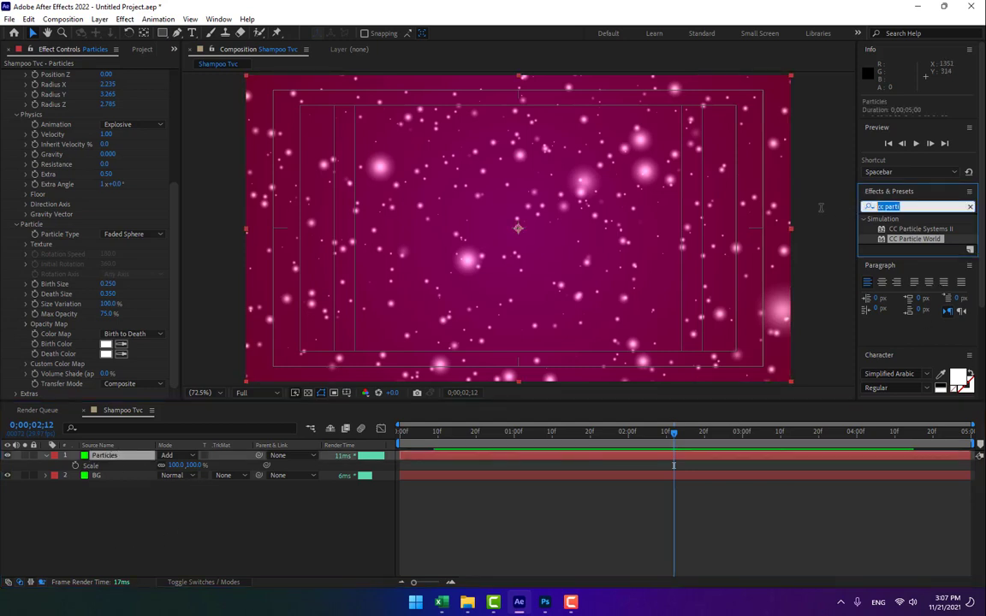
{"action": "type", "text": "lens"}
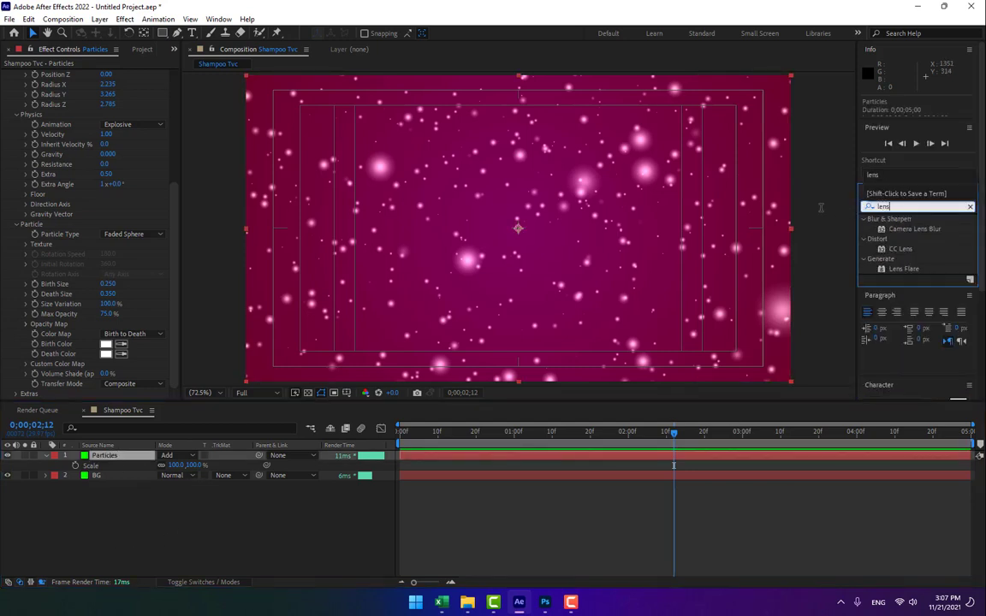
{"action": "left_click", "coordinate": [902, 230]}
{"action": "double_click", "coordinate": [902, 230]}
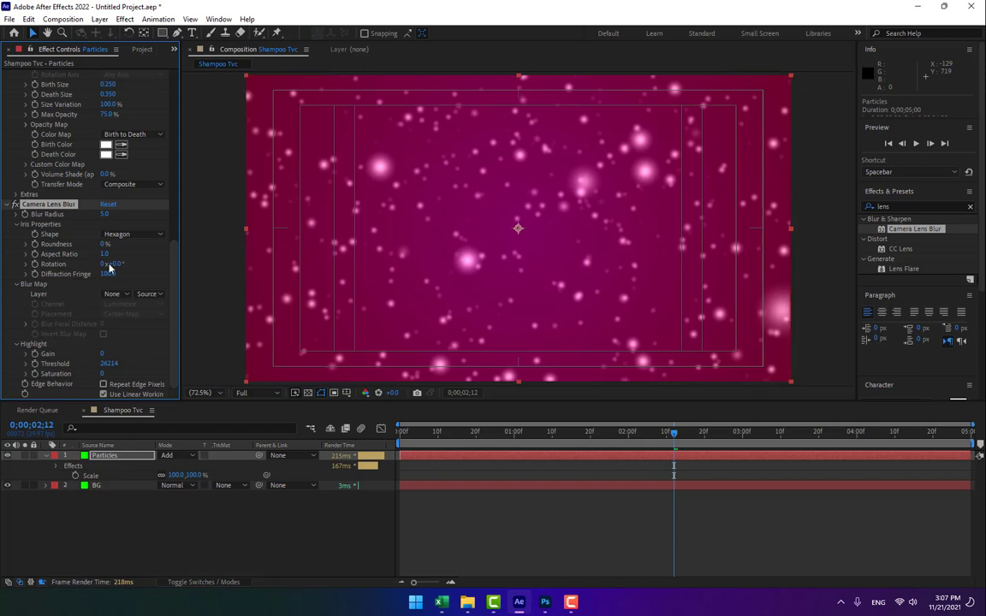
Set the particle producer's X, Y and Z radius to 1.5 each
{"action": "left_click_drag", "start_coordinate": [175, 268], "coordinate": [189, 117]}
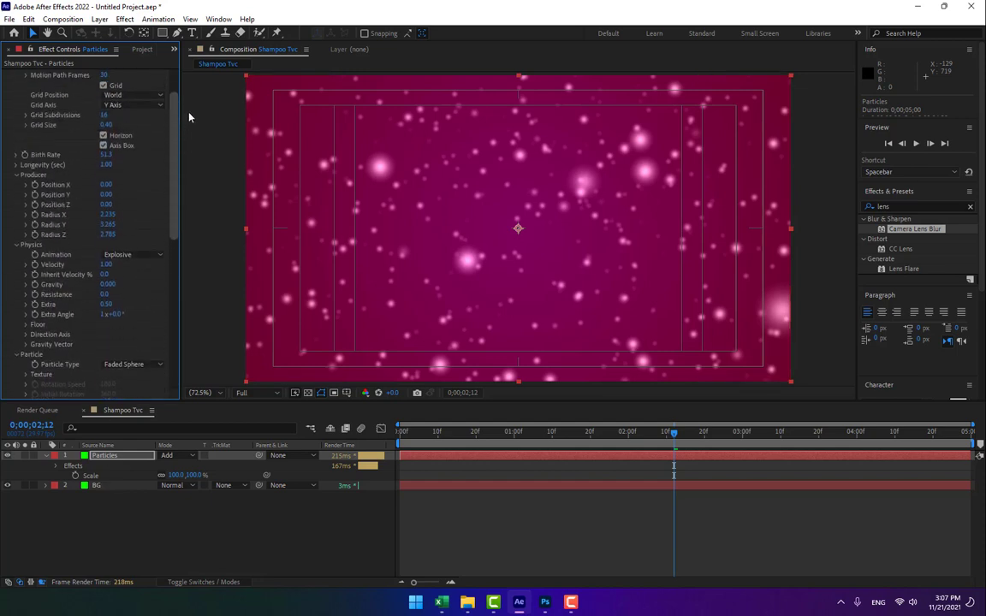
{"action": "scroll", "coordinate": [171, 153], "scroll_direction": "up", "scroll_amount": 3}
{"action": "left_click", "coordinate": [111, 235]}
{"action": "type", "text": "1.5"}
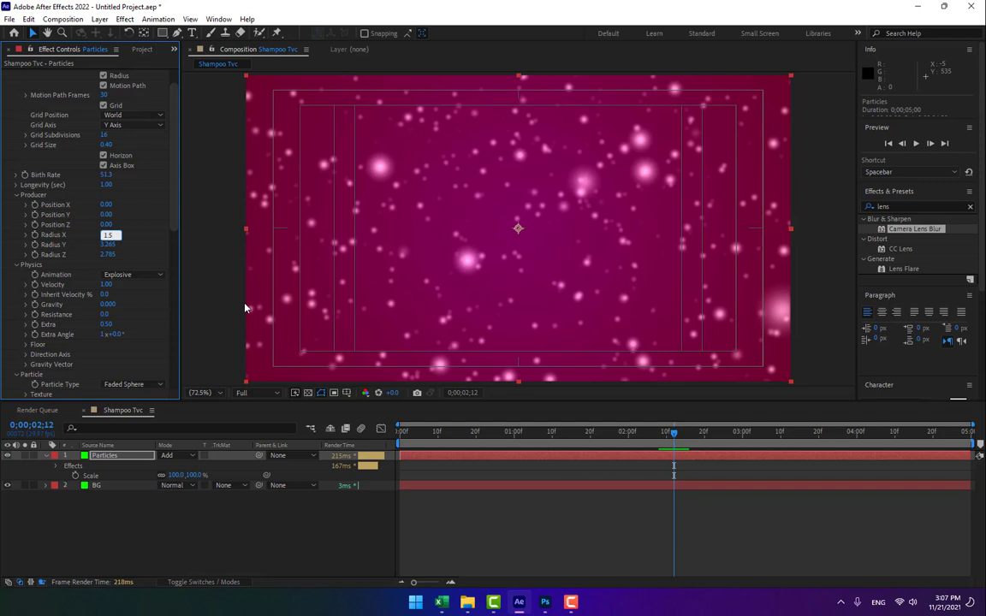
{"action": "key", "text": "Tab"}
{"action": "type", "text": "1.5"}
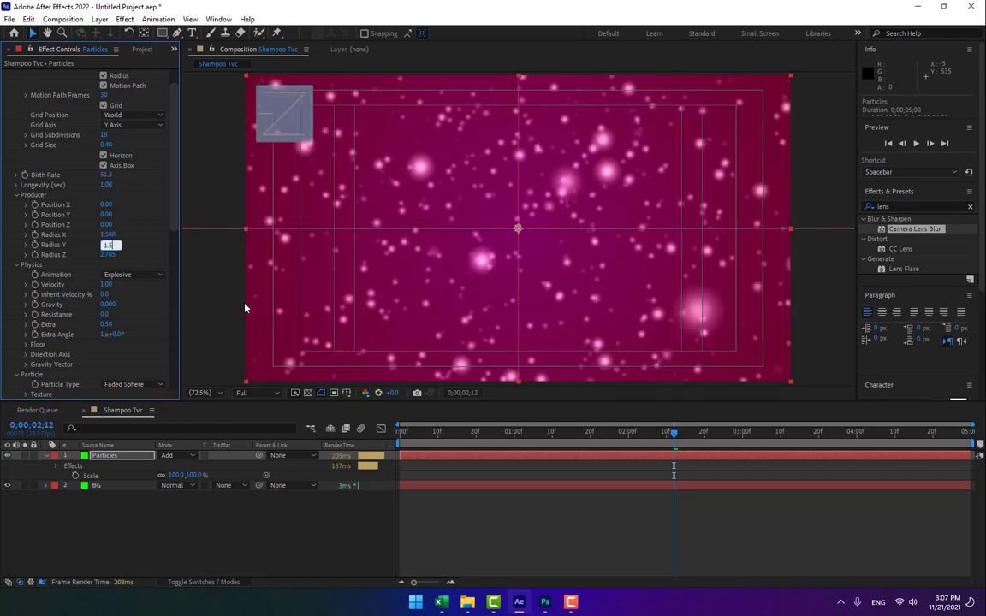
{"action": "key", "text": "Tab"}
{"action": "type", "text": "1.5"}
{"action": "key", "text": "Return"}
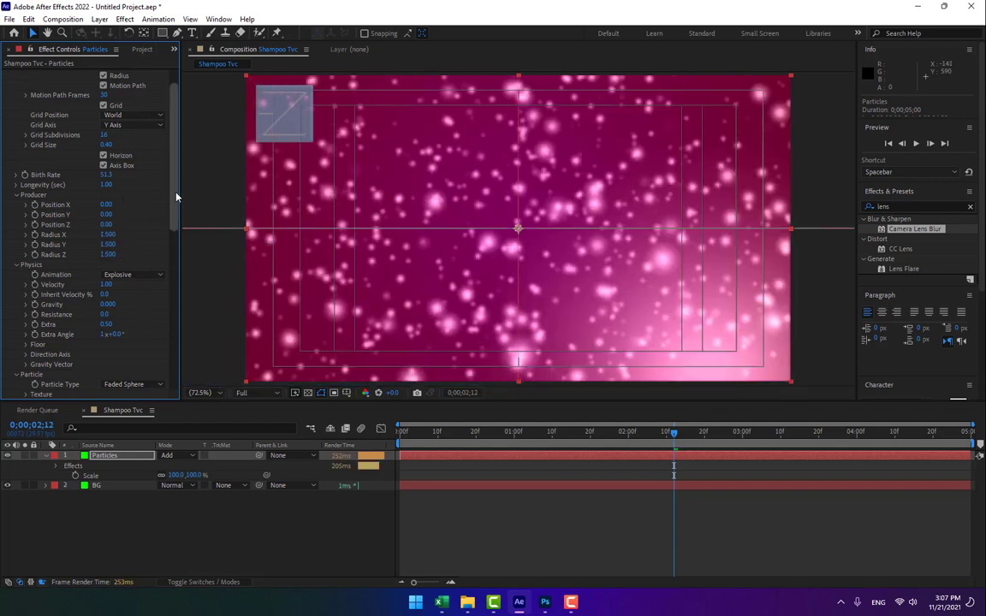
Lower the particle birth rate to 38.3
{"action": "scroll", "coordinate": [120, 189], "scroll_direction": "up", "scroll_amount": 3}
{"action": "left_click_drag", "start_coordinate": [107, 205], "coordinate": [117, 352]}
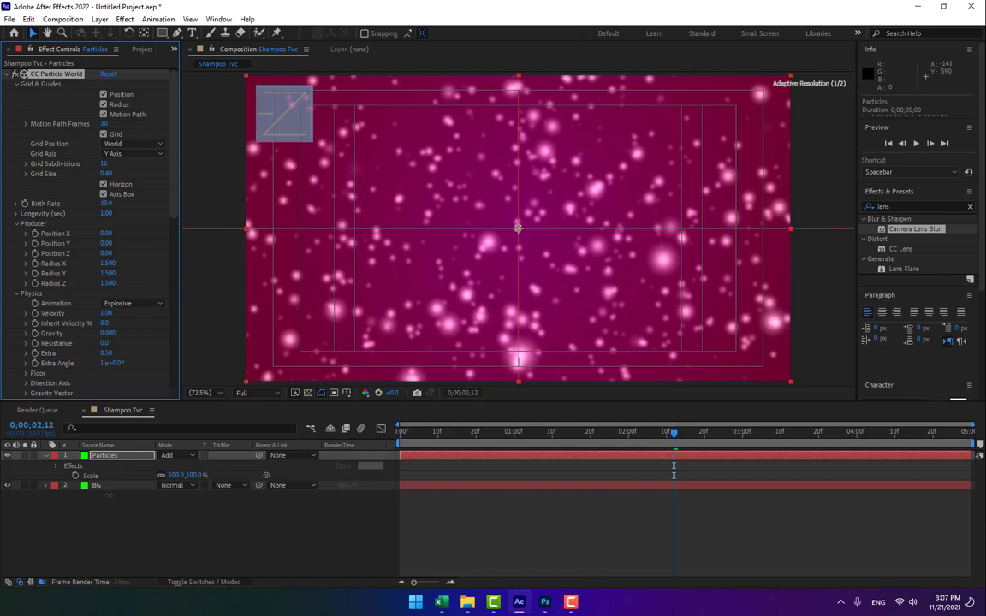
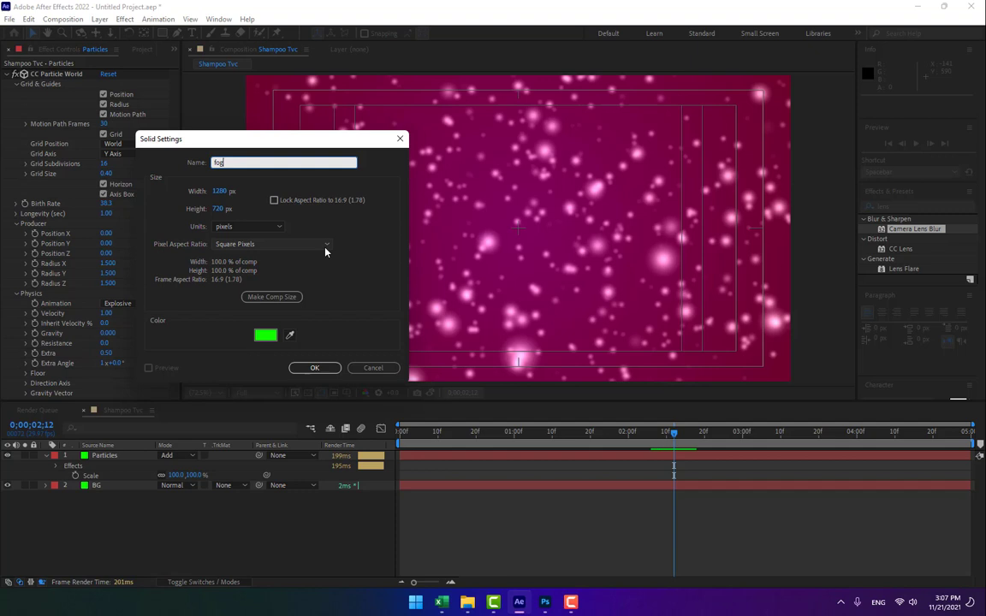
Create the fog solid with a dark crimson colour, sampling the composition's background and darkening it
{"action": "left_click", "coordinate": [265, 335]}
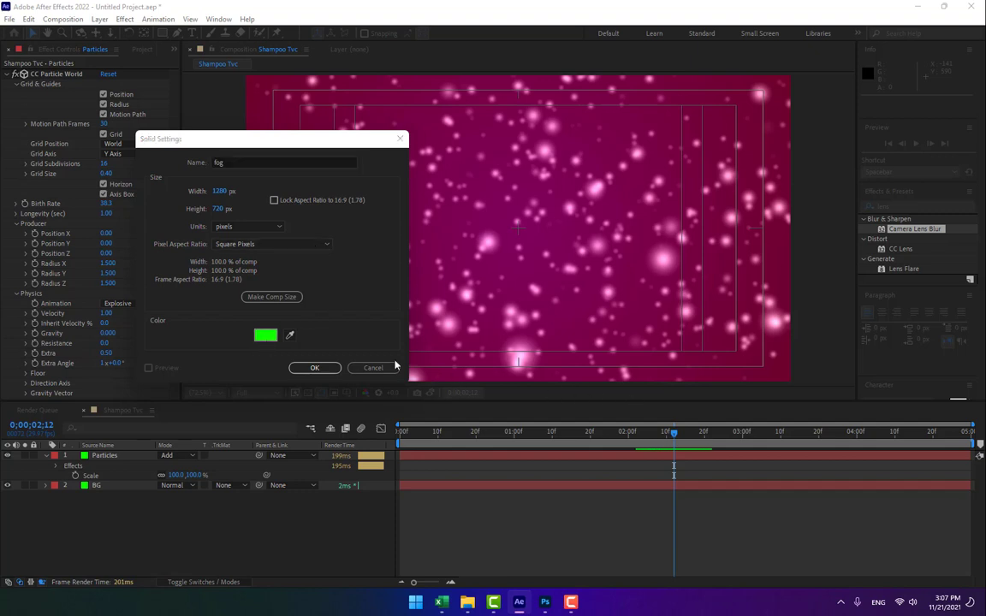
{"action": "left_click", "coordinate": [271, 337]}
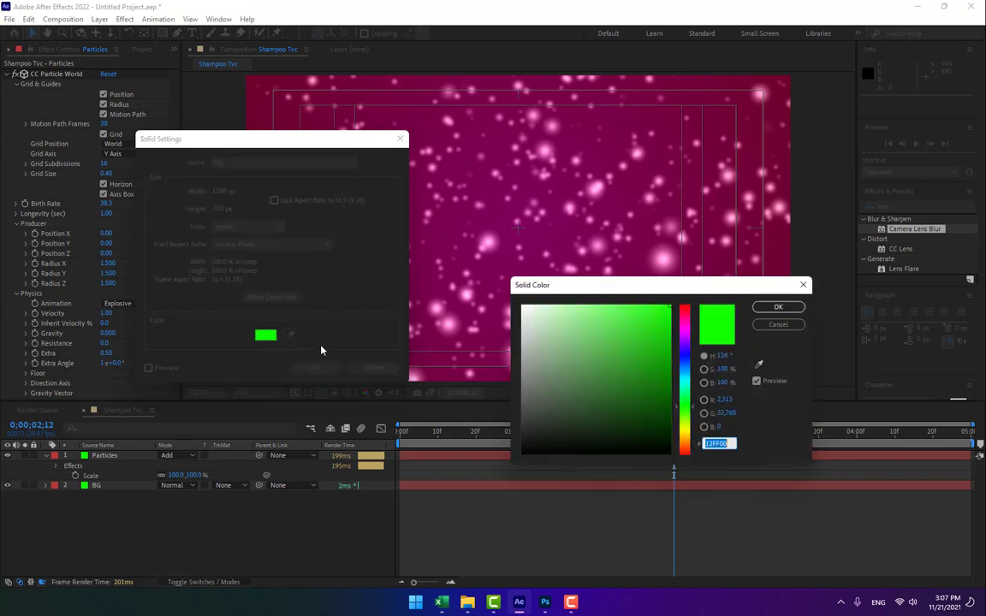
{"action": "left_click", "coordinate": [683, 317]}
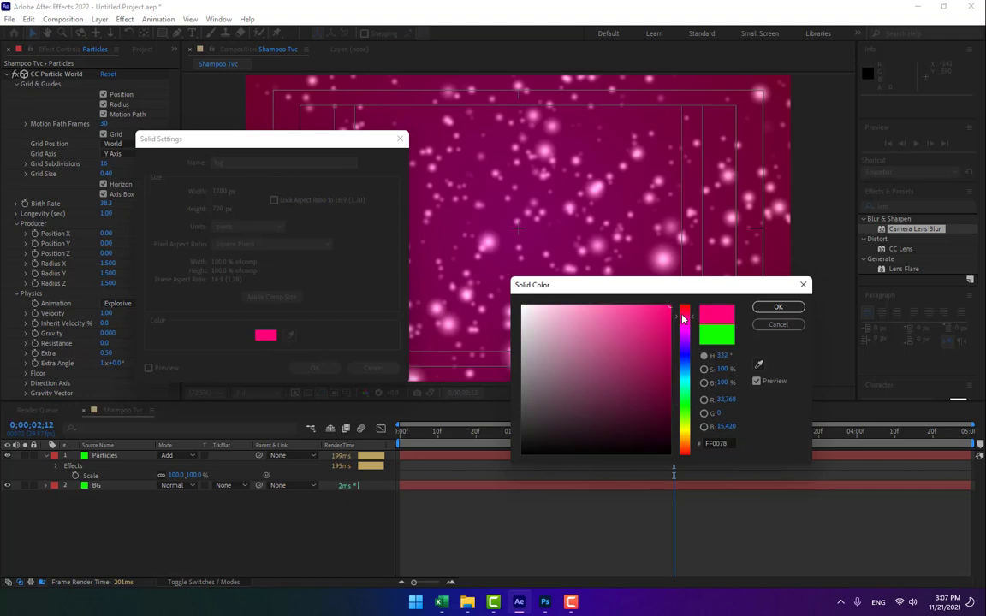
{"action": "left_click", "coordinate": [756, 365]}
{"action": "left_click", "coordinate": [767, 140]}
{"action": "left_click_drag", "start_coordinate": [669, 388], "coordinate": [670, 418]}
{"action": "left_click", "coordinate": [781, 306]}
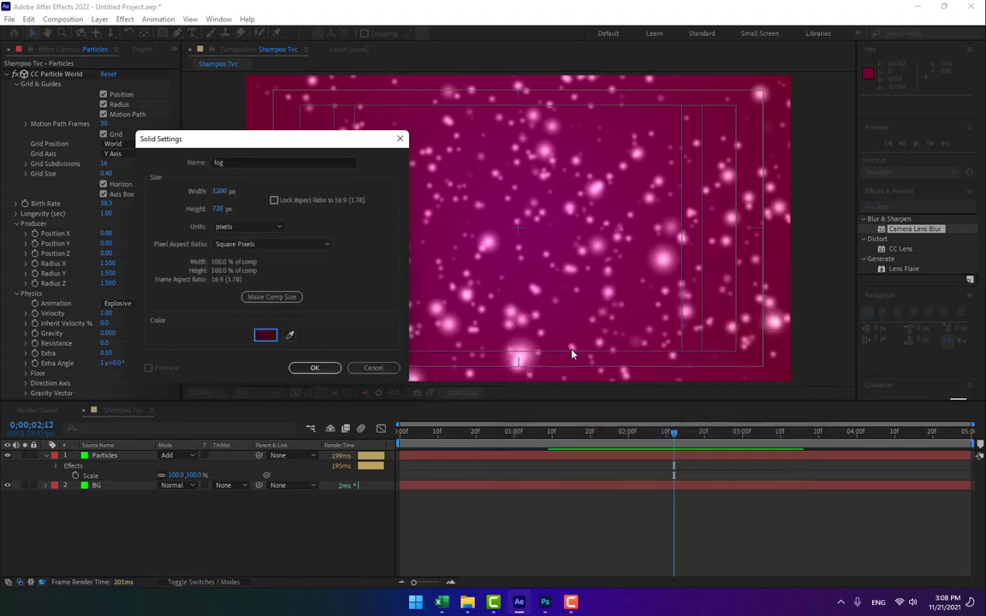
{"action": "left_click", "coordinate": [330, 369]}
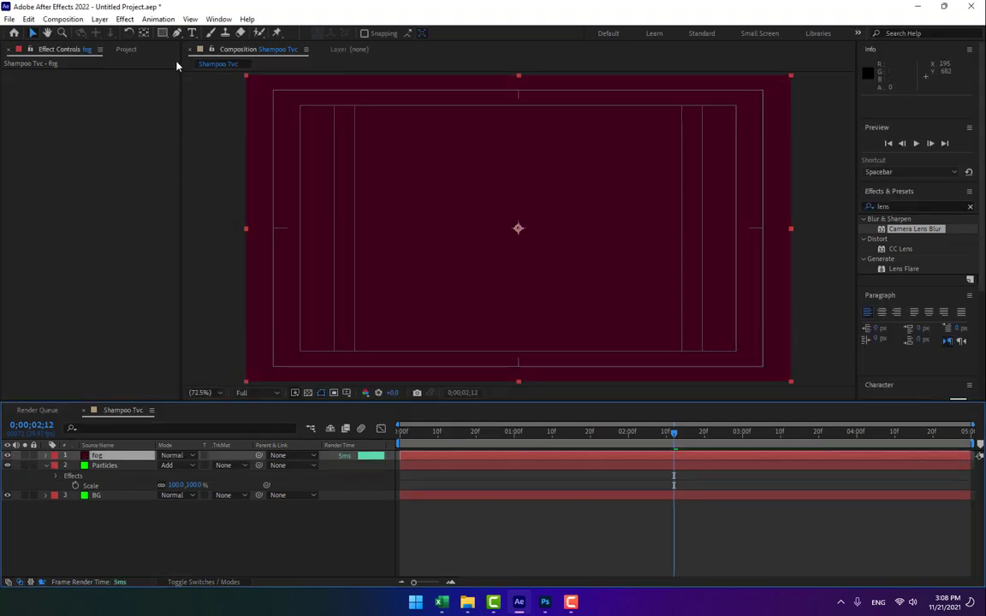
Draw a large circular mask centred on the fog layer with the Ellipse tool and invert it
{"action": "left_click_drag", "start_coordinate": [162, 32], "coordinate": [180, 58]}
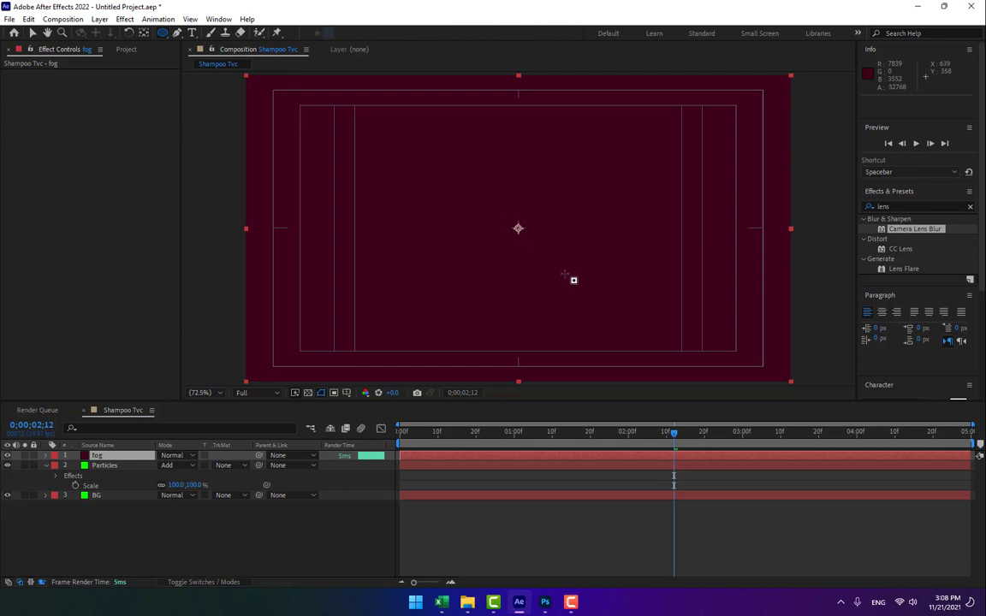
{"action": "mouse_move", "coordinate": [597, 303]}
{"action": "left_mouse_down"}
{"action": "mouse_move", "coordinate": [649, 339]}
{"action": "mouse_move", "coordinate": [737, 374]}
{"action": "left_mouse_up"}
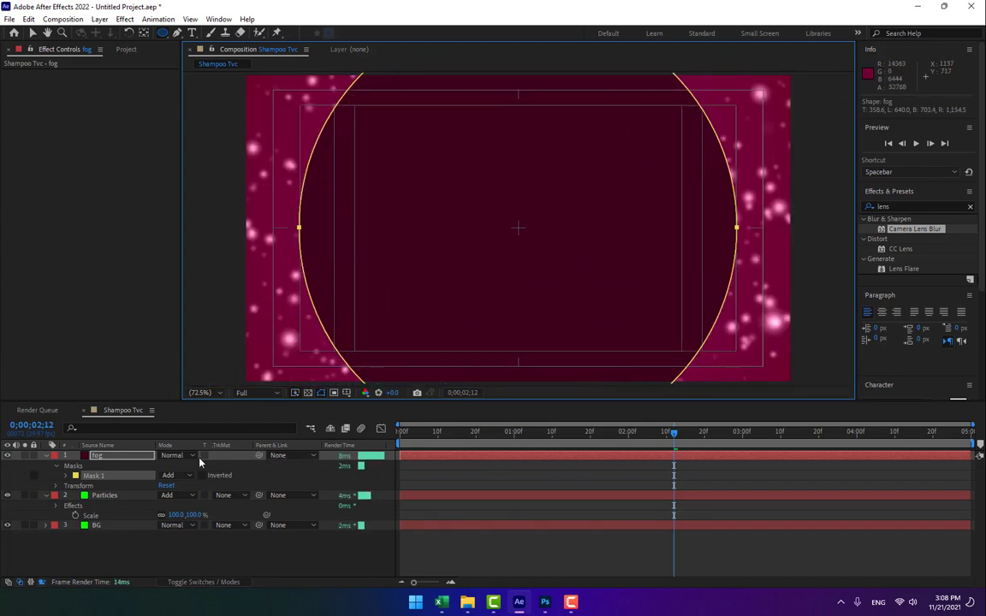
{"action": "key", "text": "m"}
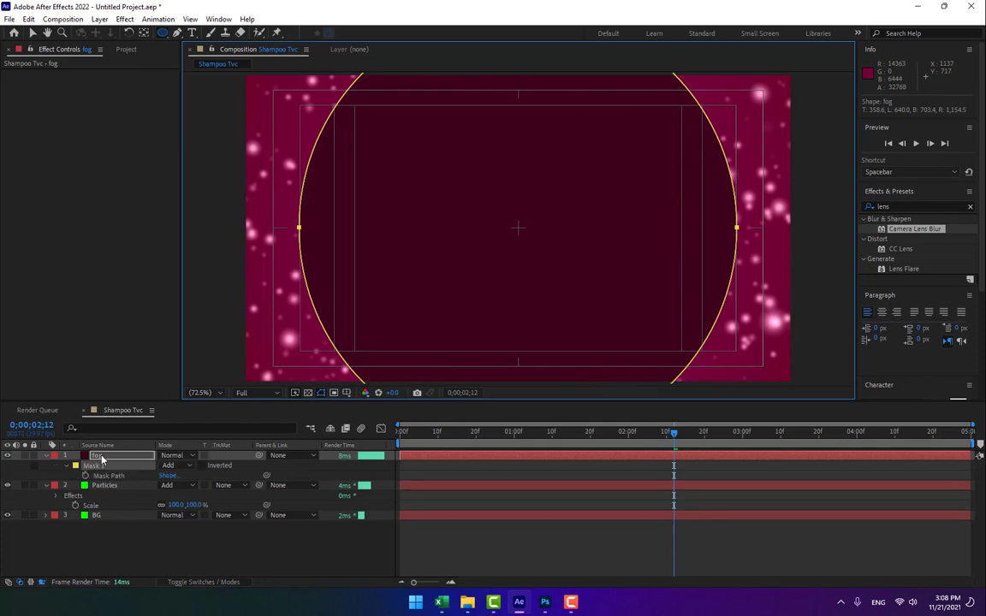
{"action": "left_click", "coordinate": [203, 467]}
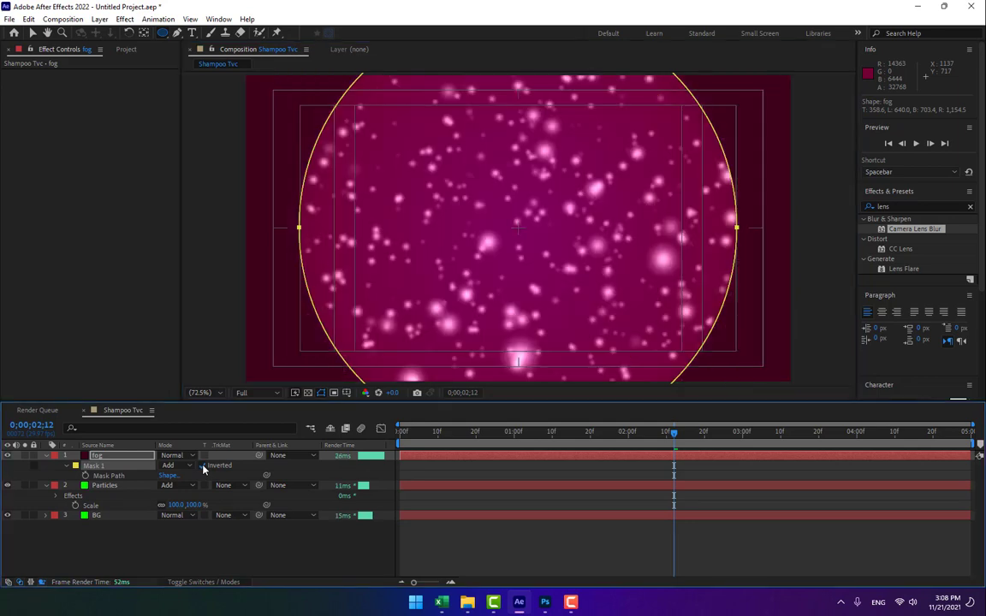
Set the fog mask's feather to 318 pixels and its expansion to 132 pixels
{"action": "key", "text": "m"}
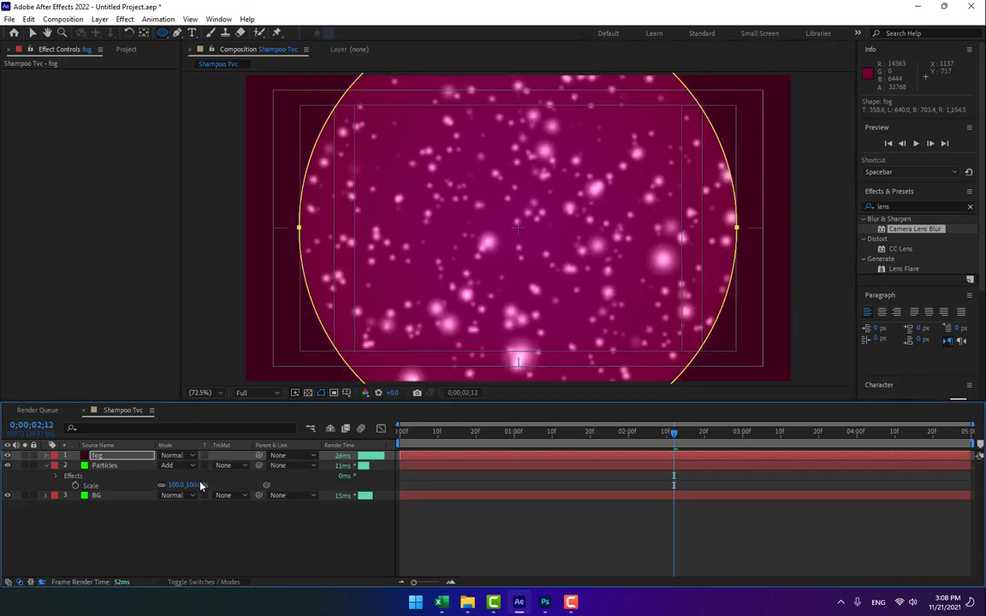
{"action": "key", "text": "m"}
{"action": "key", "text": "m"}
{"action": "left_click_drag", "start_coordinate": [183, 486], "coordinate": [387, 495]}
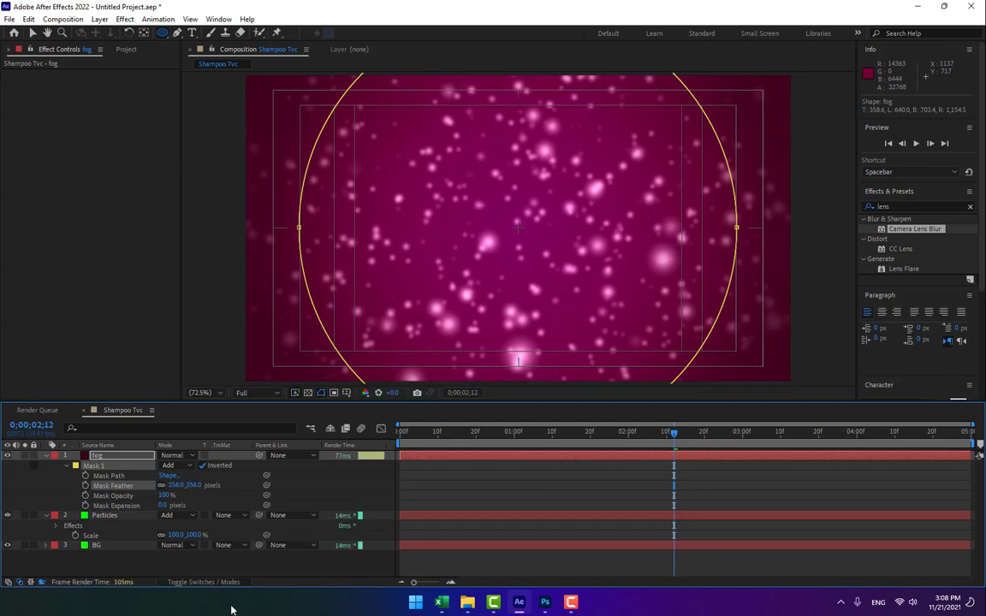
{"action": "left_click_drag", "start_coordinate": [163, 505], "coordinate": [256, 492]}
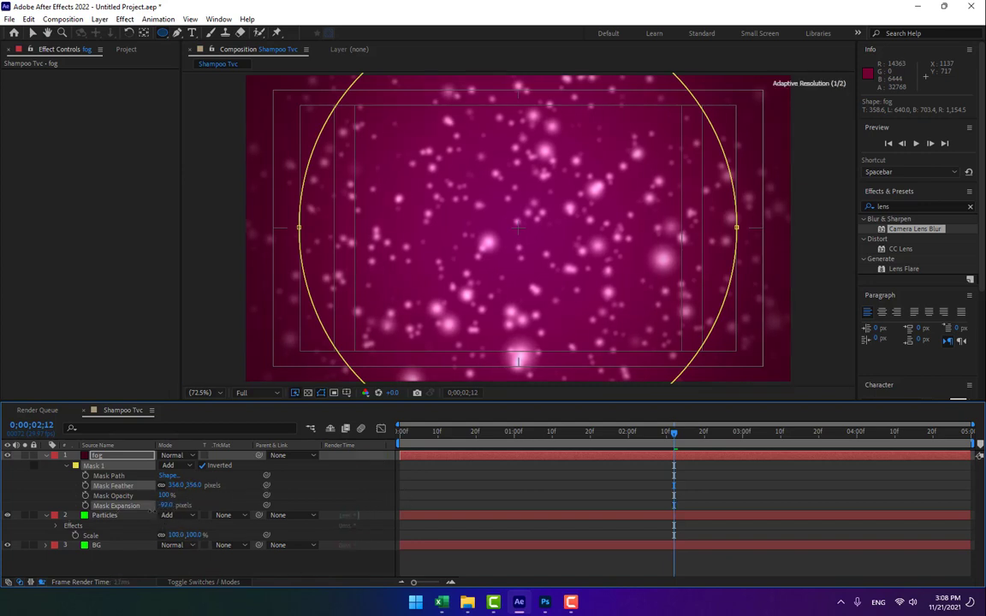
{"action": "left_click_drag", "start_coordinate": [232, 499], "coordinate": [171, 485]}
{"action": "left_click", "coordinate": [175, 485]}
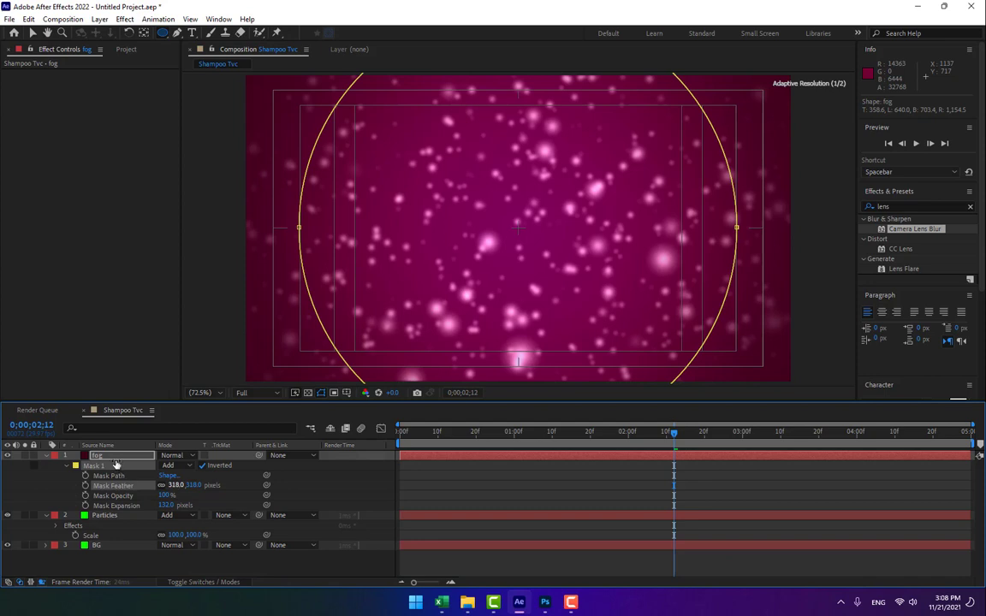
{"action": "left_click", "coordinate": [115, 459]}
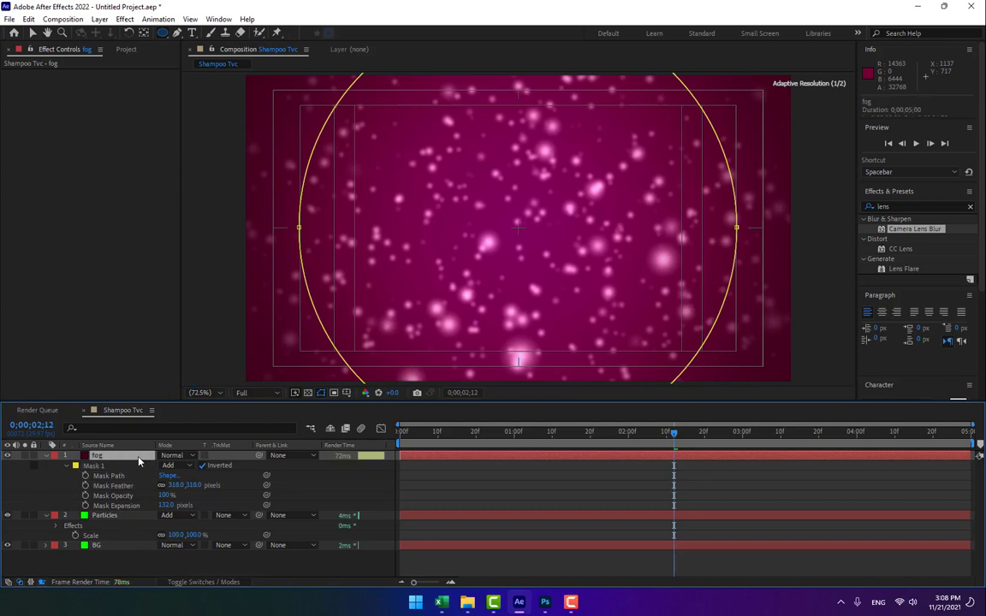
{"action": "left_click", "coordinate": [94, 465]}
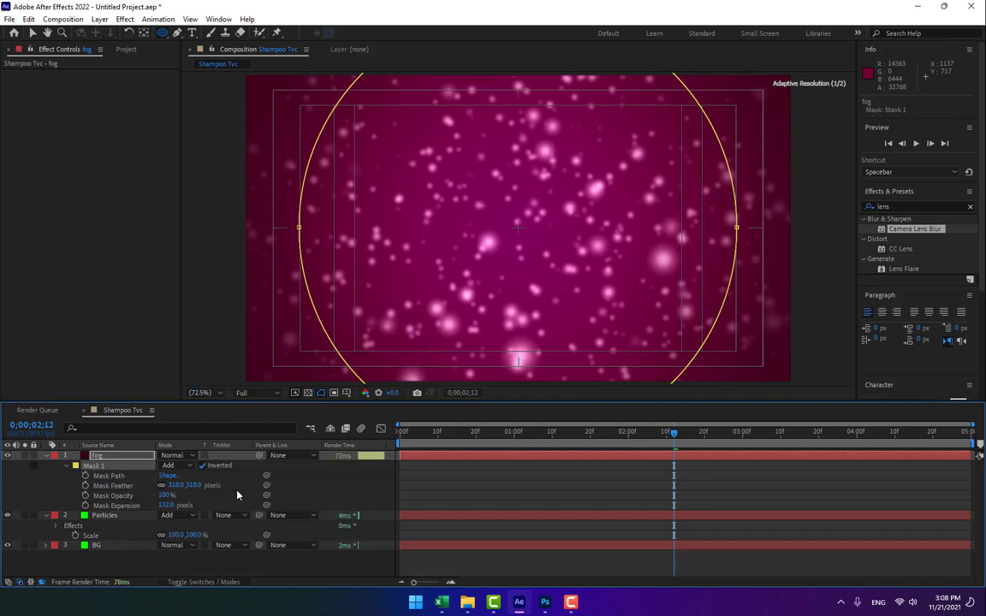
Reduce the fog mask's feather to 57 pixels and its expansion to -62 pixels
{"action": "left_click_drag", "start_coordinate": [166, 505], "coordinate": [112, 507]}
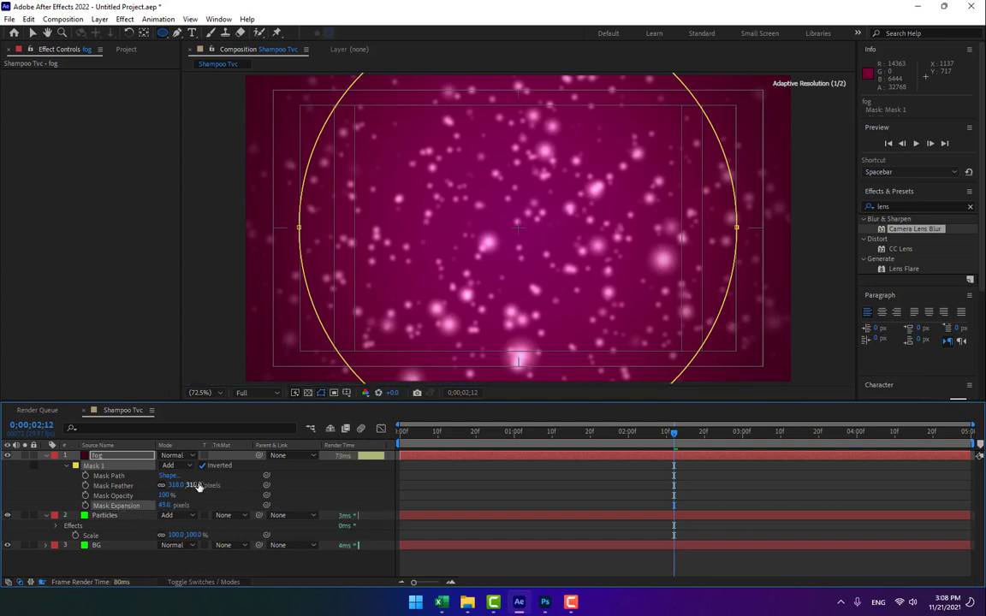
{"action": "left_click_drag", "start_coordinate": [196, 485], "coordinate": [96, 523]}
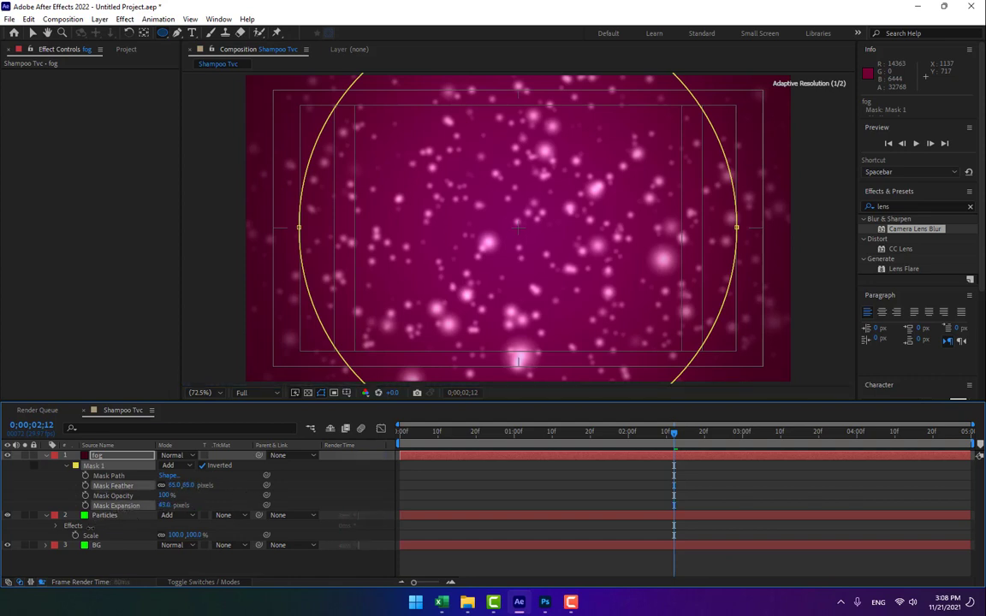
{"action": "mouse_move", "coordinate": [90, 528]}
{"action": "left_mouse_down"}
{"action": "mouse_move", "coordinate": [65, 535]}
{"action": "mouse_move", "coordinate": [80, 533]}
{"action": "left_mouse_up"}
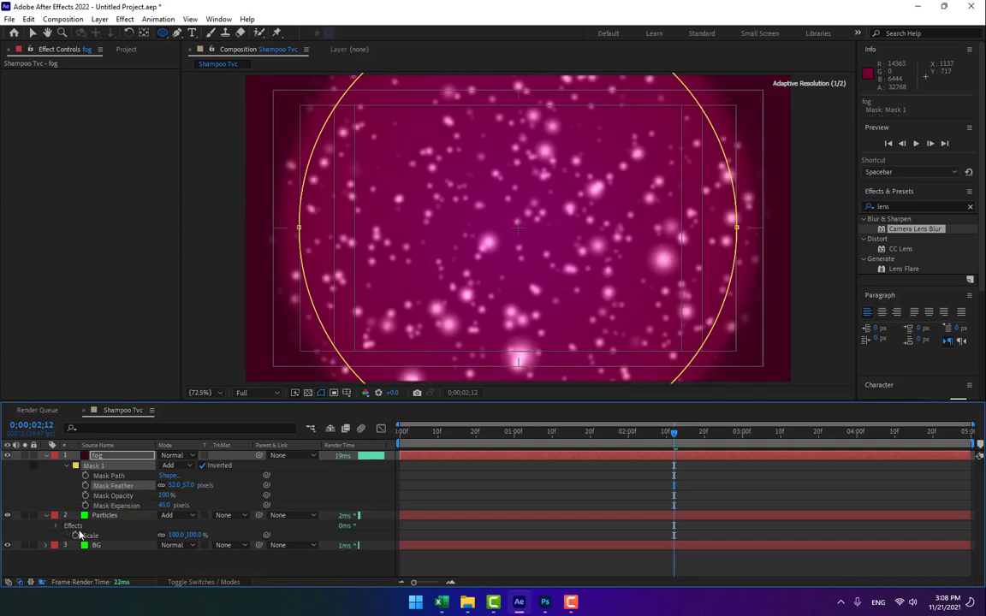
{"action": "left_click_drag", "start_coordinate": [167, 506], "coordinate": [114, 511]}
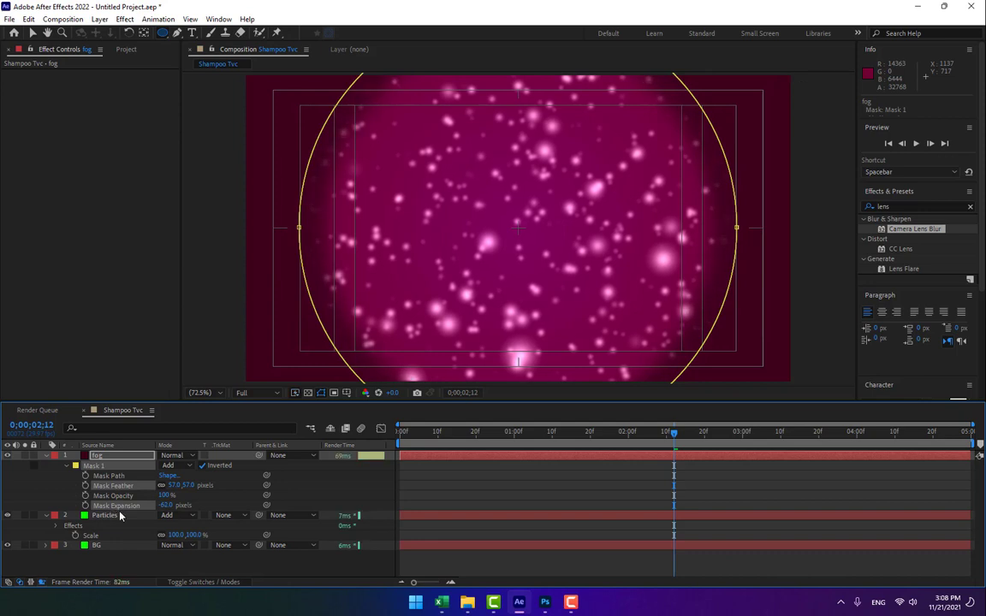
Raise the fog mask's feather to 1059 pixels, set its expansion to -248 pixels and deselect the layer
{"action": "left_click_drag", "start_coordinate": [193, 485], "coordinate": [322, 466]}
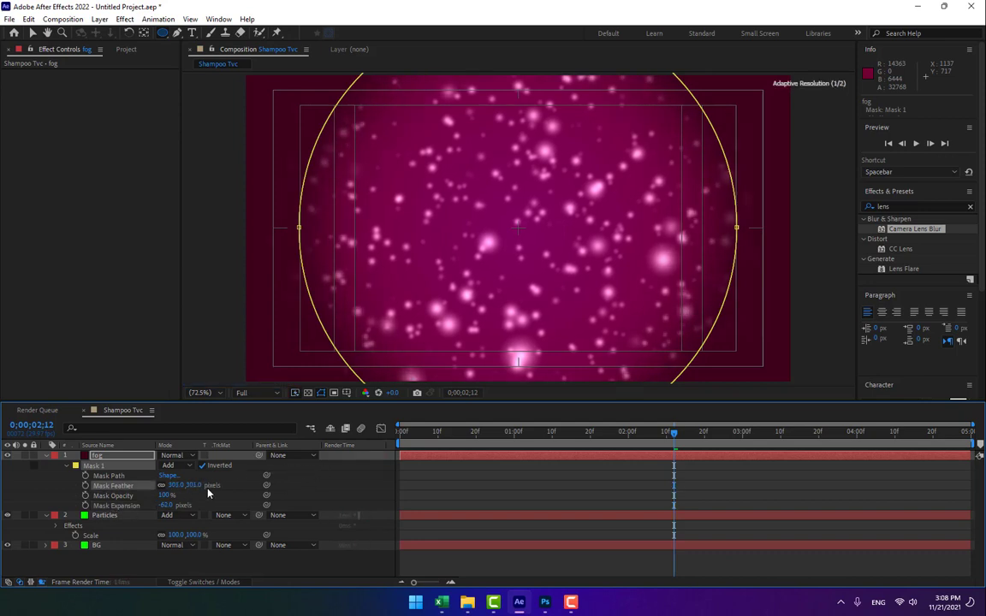
{"action": "left_click_drag", "start_coordinate": [193, 485], "coordinate": [265, 492]}
{"action": "left_click_drag", "start_coordinate": [495, 468], "coordinate": [508, 467]}
{"action": "left_click_drag", "start_coordinate": [164, 505], "coordinate": [111, 505]}
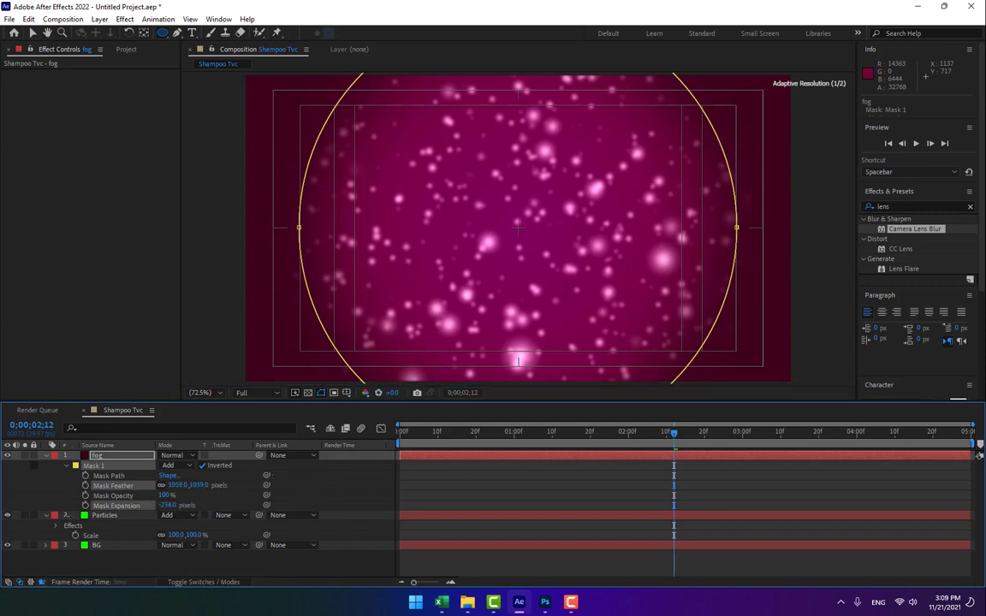
{"action": "left_click", "coordinate": [346, 480]}
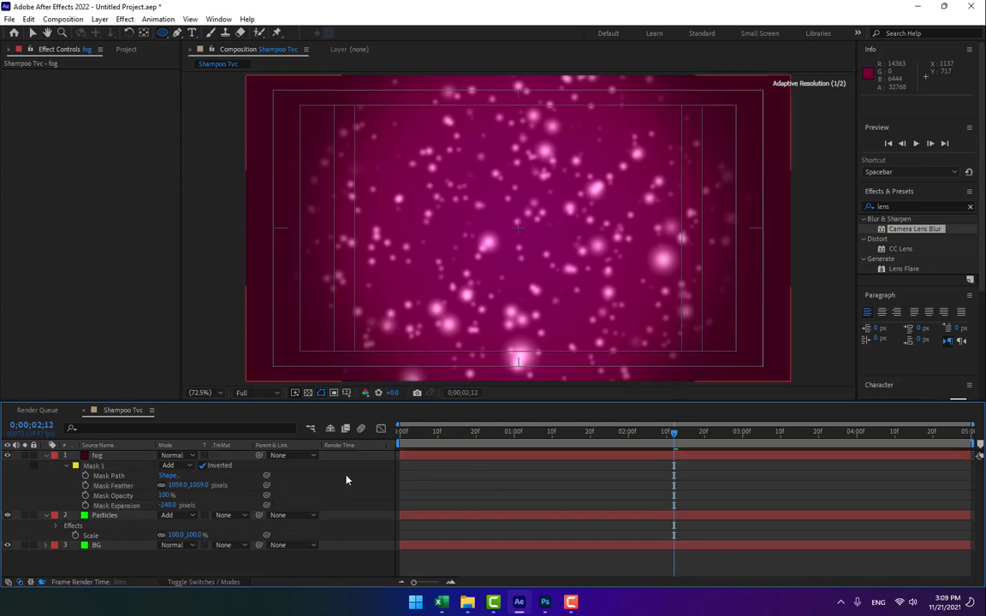
Collapse the expanded properties of the fog and Particles layers in the timeline
{"action": "left_click", "coordinate": [262, 395]}
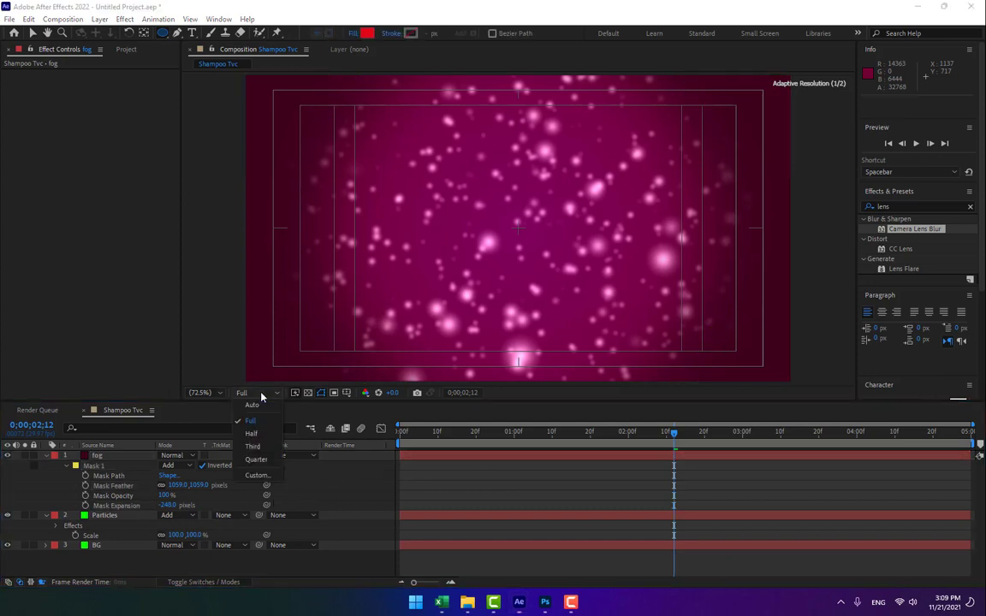
{"action": "left_click", "coordinate": [378, 486]}
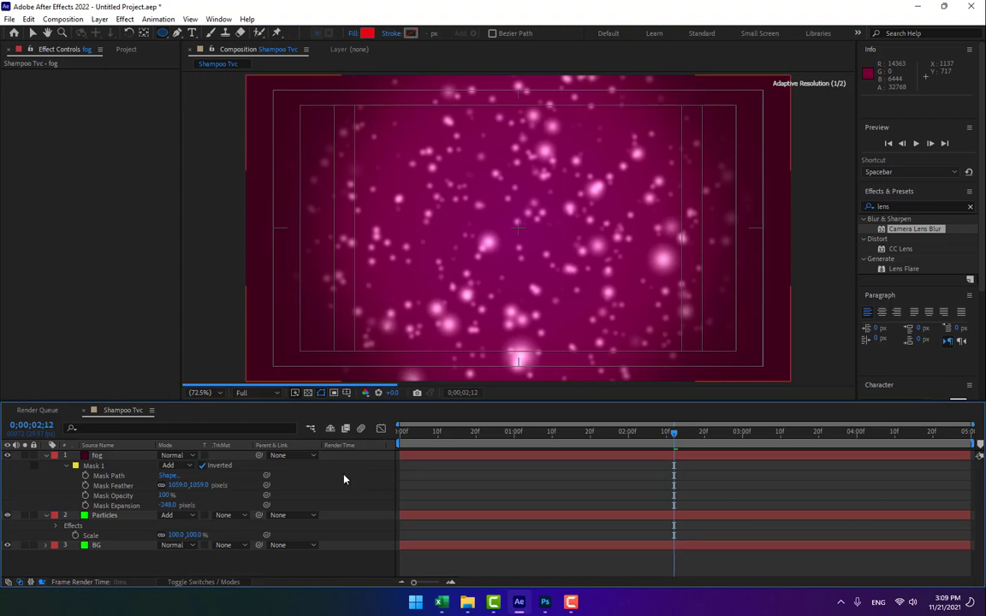
{"action": "left_click", "coordinate": [45, 463]}
{"action": "left_click", "coordinate": [46, 456]}
{"action": "key", "text": "ctrl+a"}
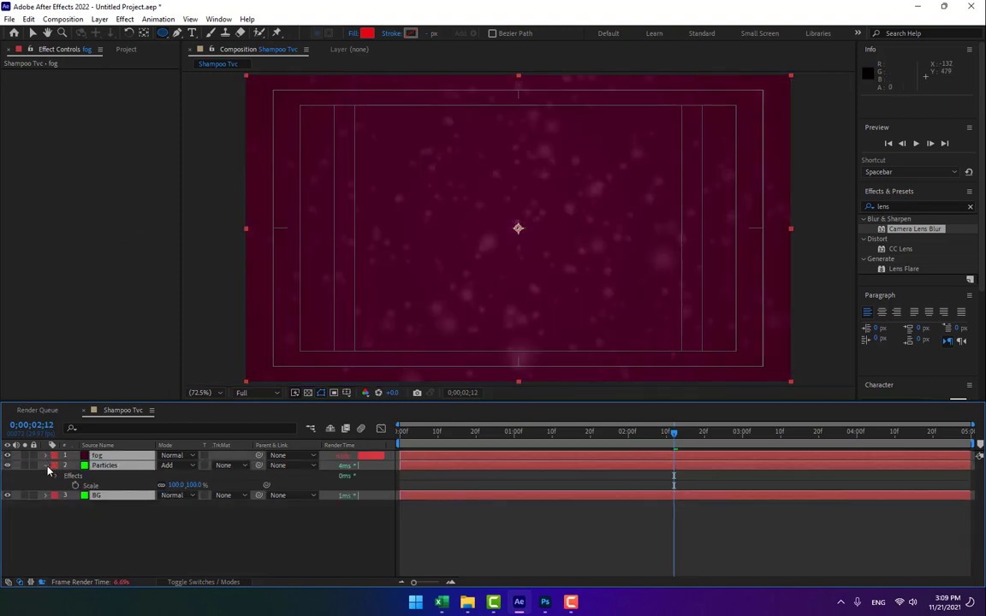
{"action": "left_click", "coordinate": [46, 466]}
{"action": "left_click", "coordinate": [269, 524]}
Reveal the fog layer's mask properties, set the mask feather to 412 pixels and collapse the layer again
{"action": "left_click", "coordinate": [120, 456]}
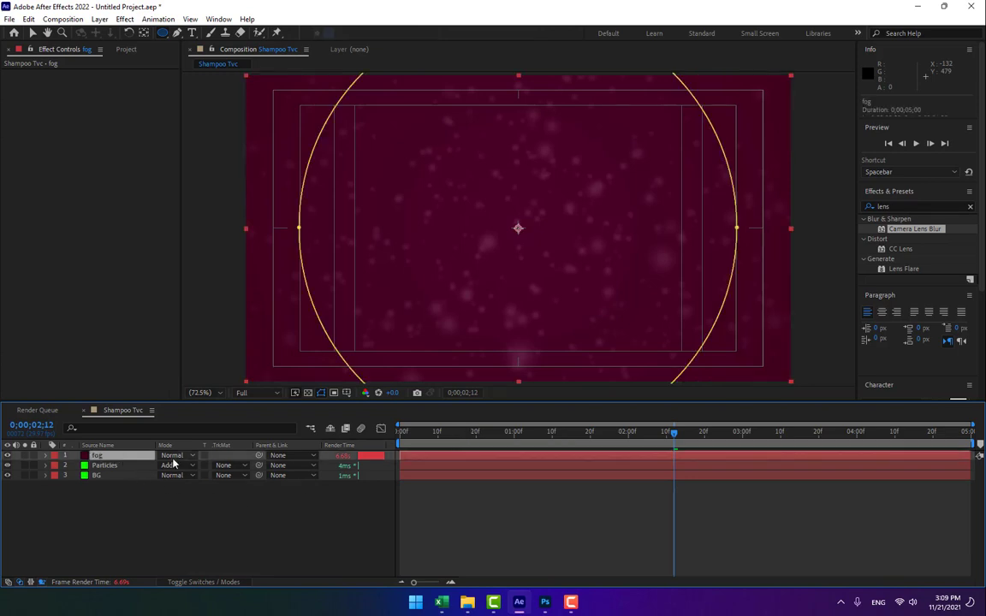
{"action": "key", "text": "m"}
{"action": "key", "text": "m"}
{"action": "key", "text": "m"}
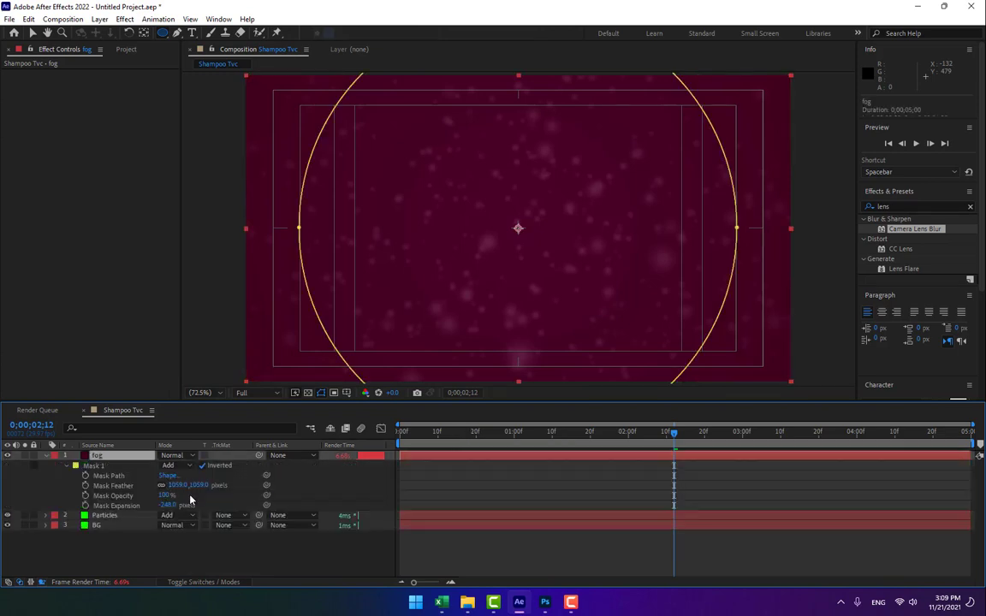
{"action": "left_click_drag", "start_coordinate": [200, 486], "coordinate": [98, 495]}
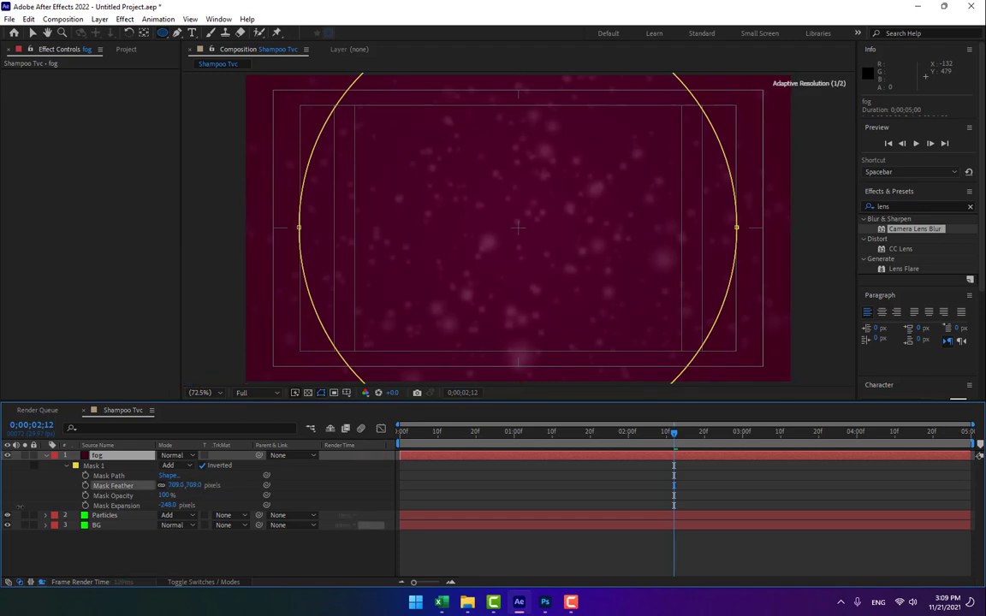
{"action": "left_click_drag", "start_coordinate": [2, 518], "coordinate": [3, 536]}
{"action": "mouse_move", "coordinate": [200, 486]}
{"action": "left_mouse_down"}
{"action": "mouse_move", "coordinate": [136, 493]}
{"action": "mouse_move", "coordinate": [98, 516]}
{"action": "left_mouse_up"}
{"action": "left_click", "coordinate": [359, 481]}
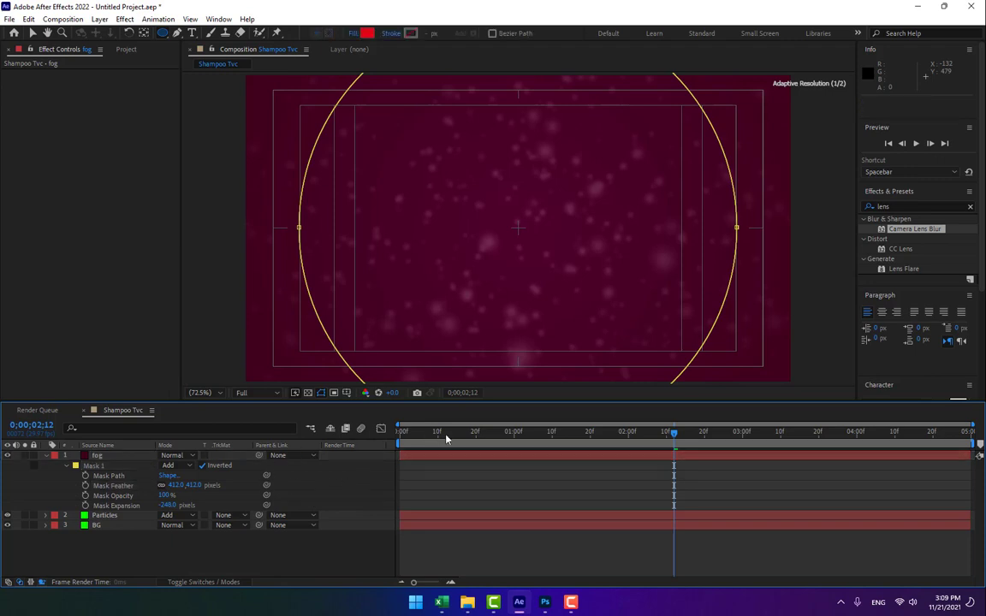
{"action": "key", "text": "u"}
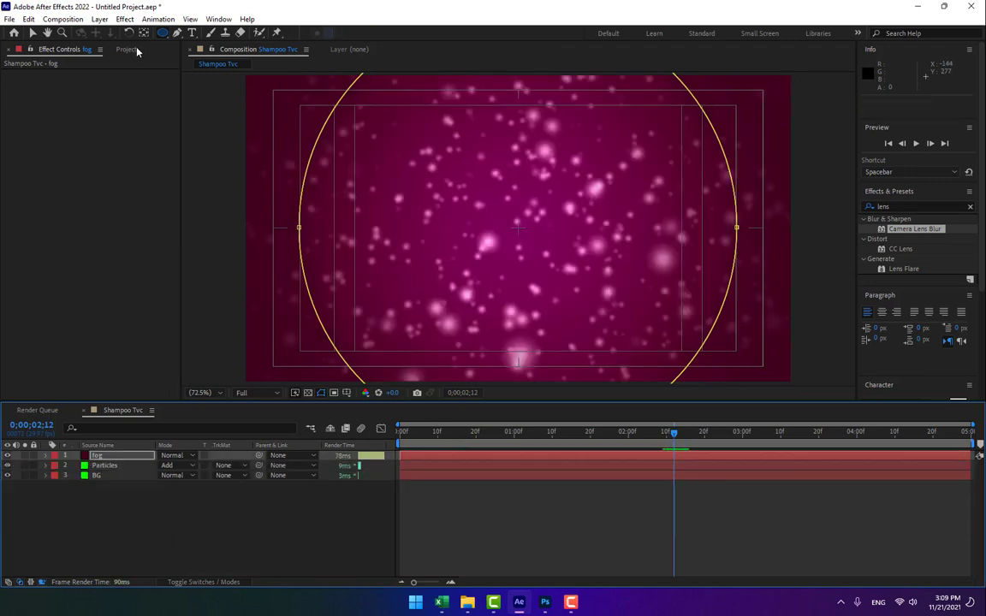
{"action": "left_click", "coordinate": [125, 48]}
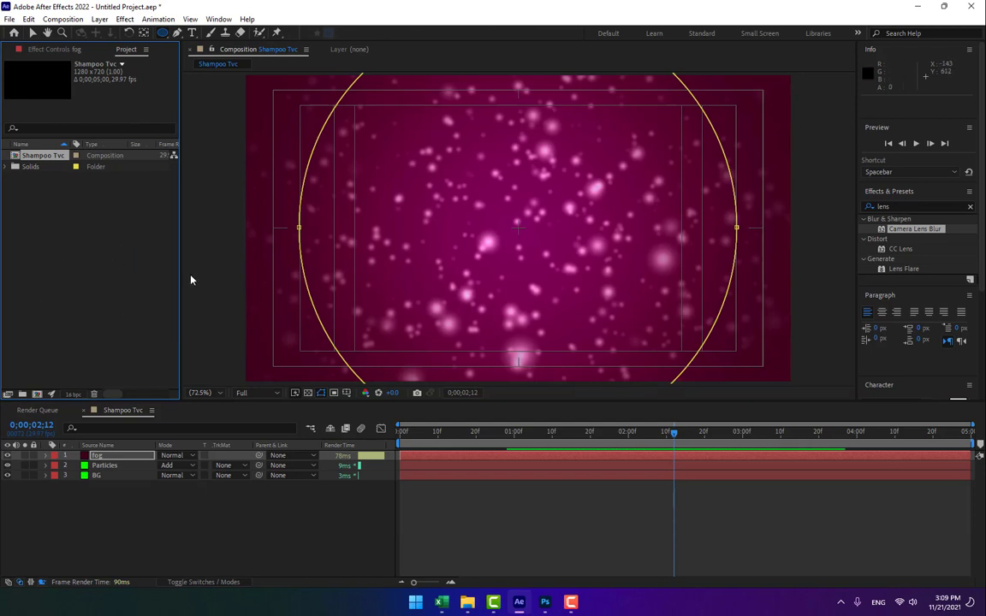
{"action": "left_click", "coordinate": [541, 604]}
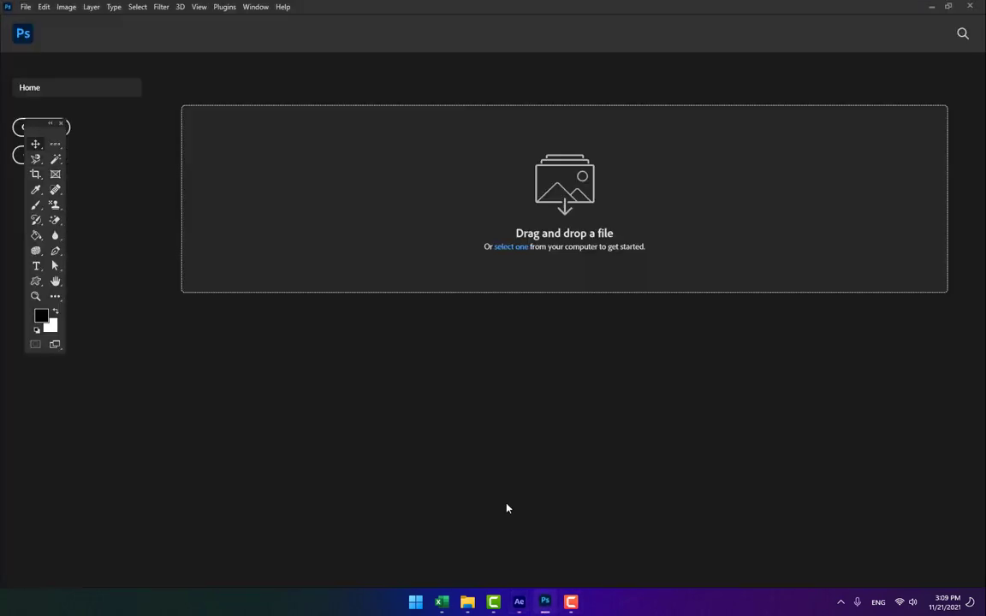
{"action": "left_click", "coordinate": [518, 602]}
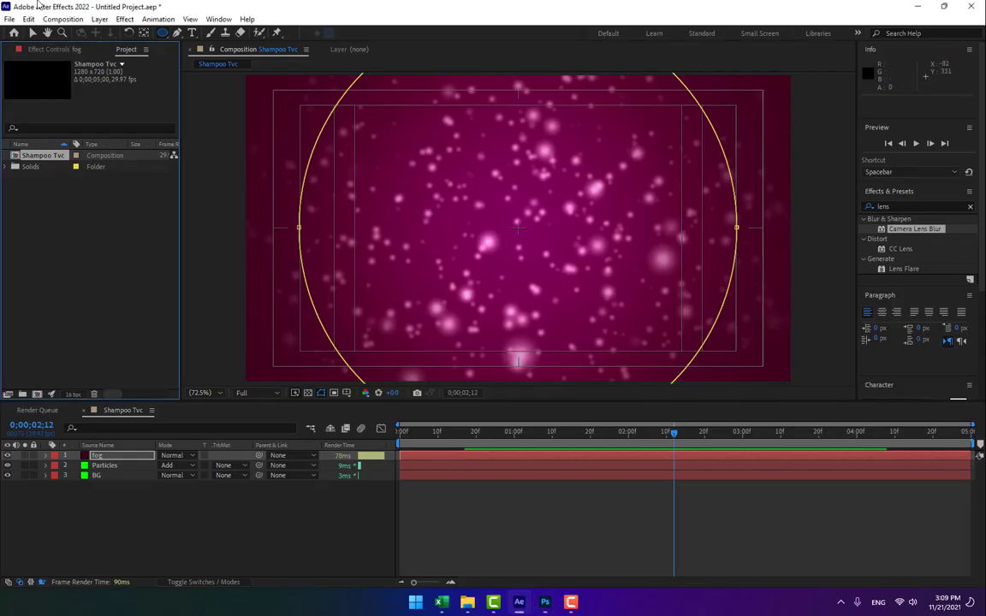
Purge all memory and the disk cache, including the disk cache for all versions
{"action": "left_click", "coordinate": [28, 19]}
{"action": "mouse_move", "coordinate": [167, 270]}
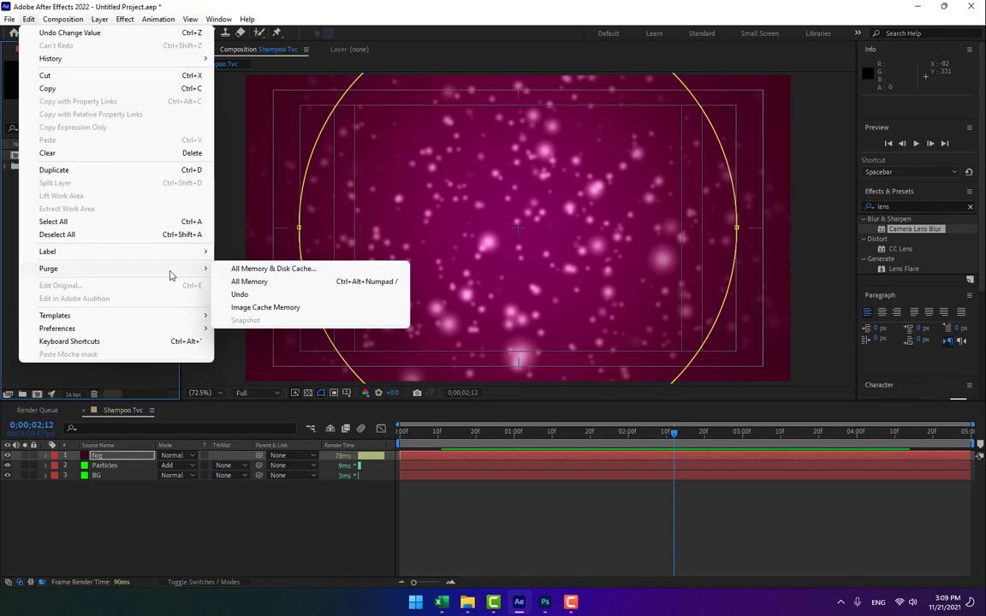
{"action": "left_click", "coordinate": [277, 272]}
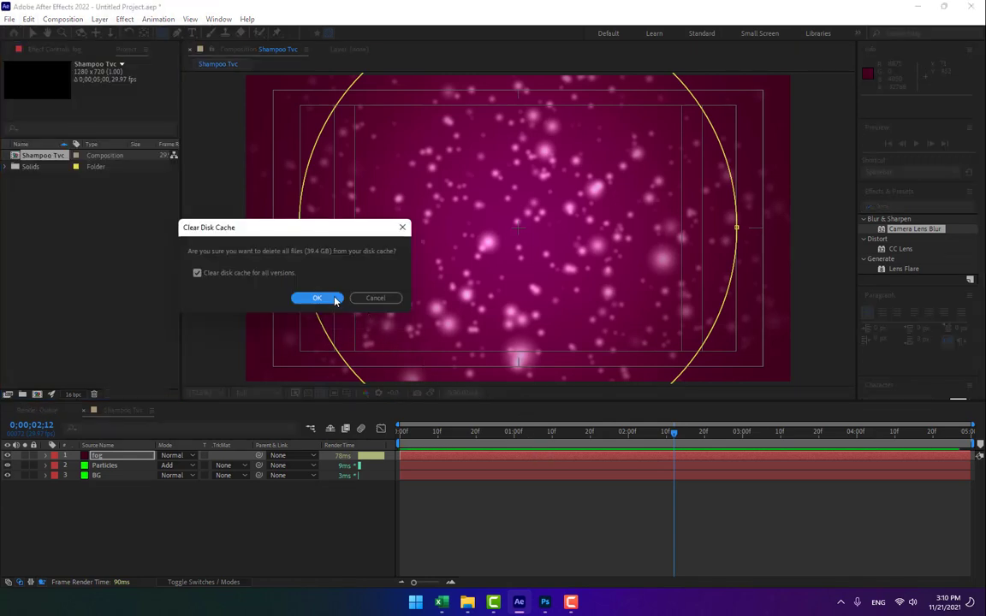
{"action": "left_click", "coordinate": [295, 270]}
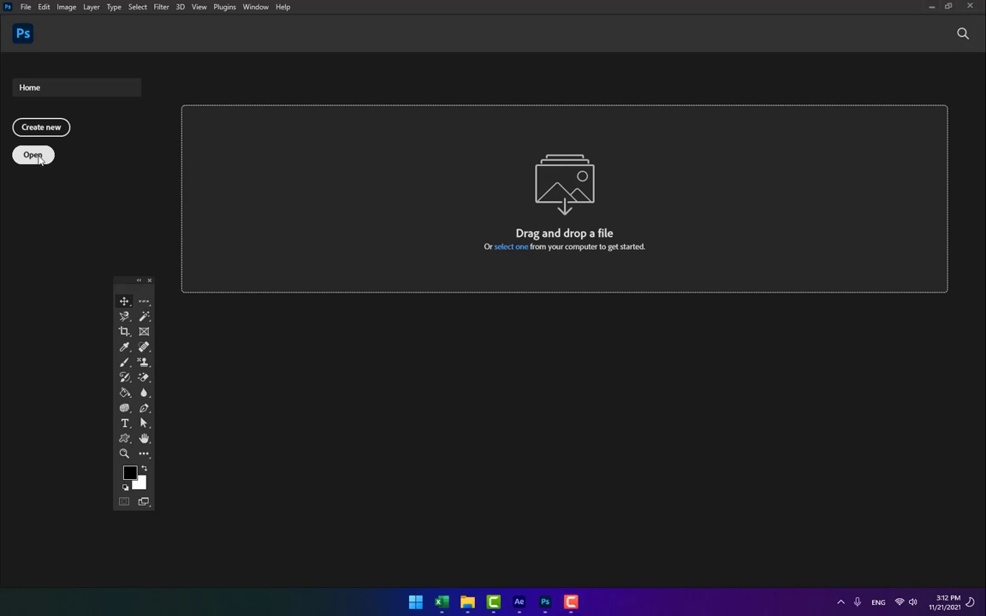
In Photoshop, open the shampoo bottle image 41xPQUXfOVL from the Desktop
{"action": "left_click", "coordinate": [39, 157]}
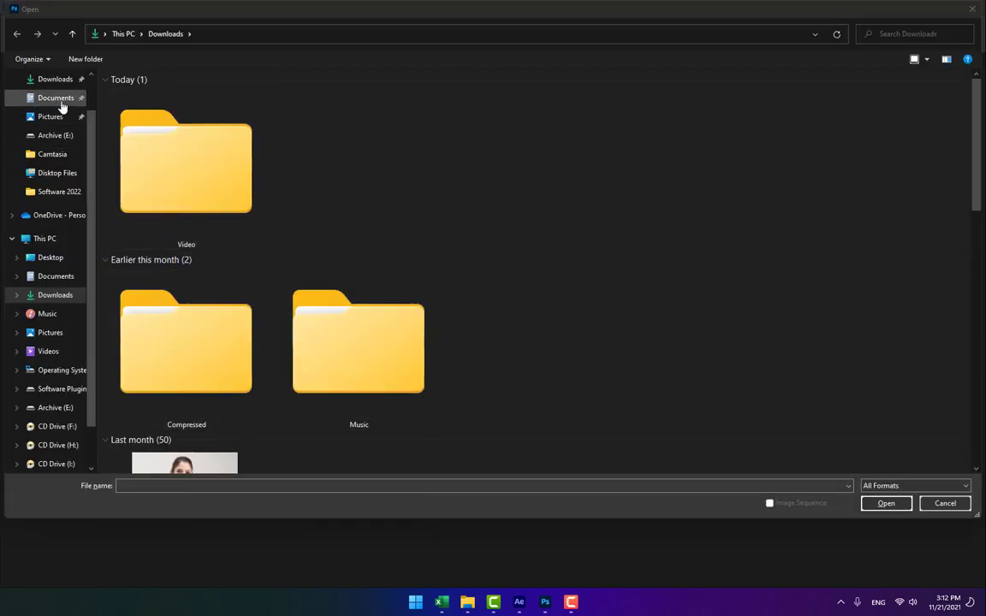
{"action": "left_click", "coordinate": [53, 257]}
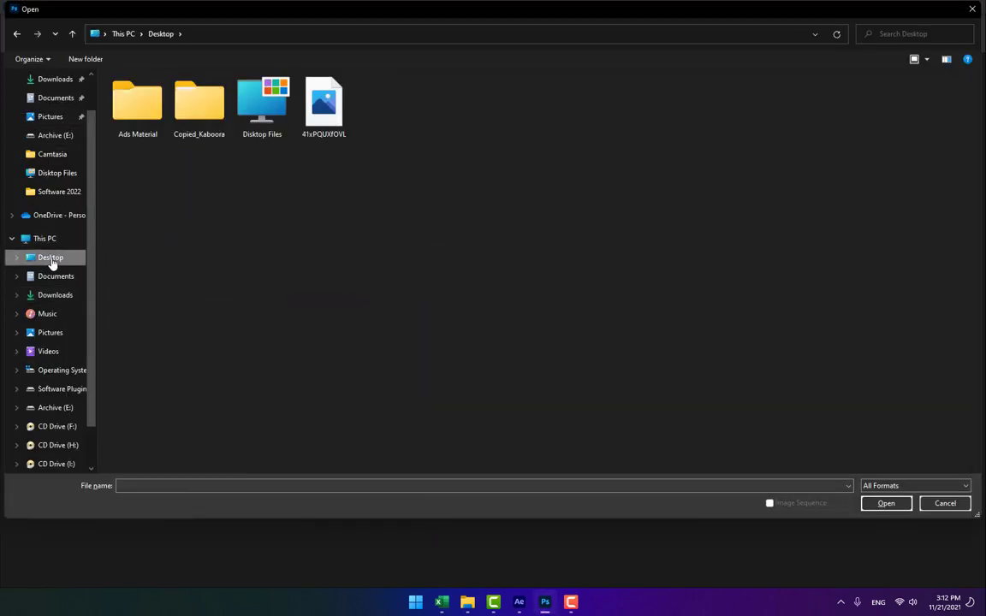
{"action": "double_click", "coordinate": [146, 117]}
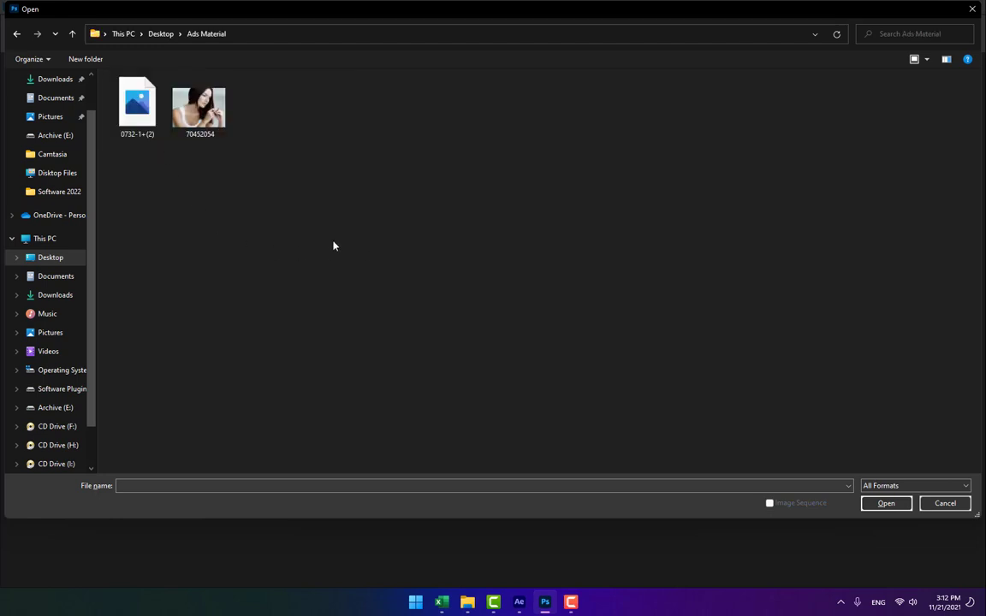
{"action": "left_click", "coordinate": [162, 34]}
{"action": "left_click", "coordinate": [324, 104]}
{"action": "double_click", "coordinate": [323, 104]}
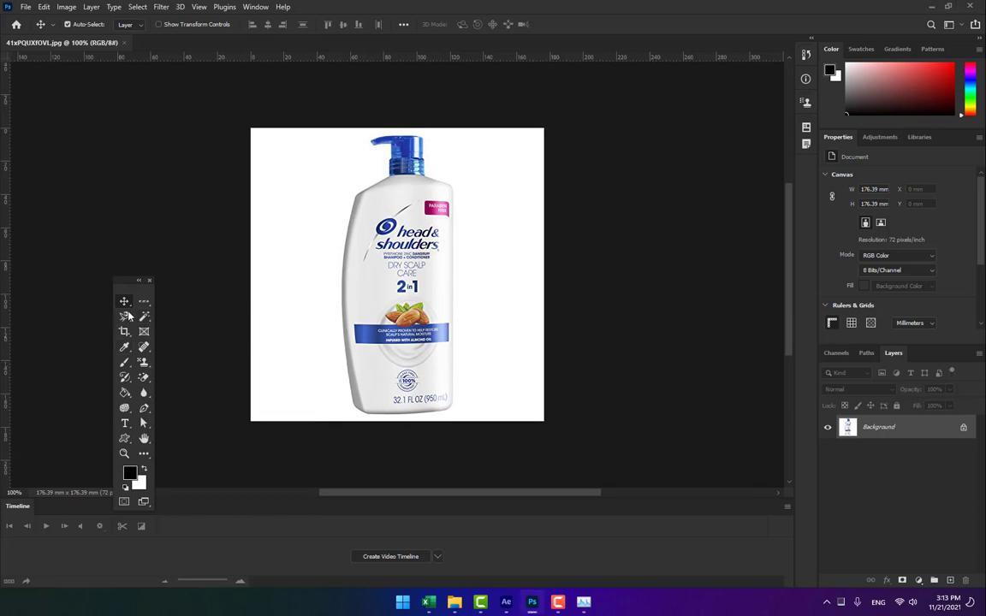
Select the shampoo bottle with the Object Selection Tool, framing the whole bottle against the white background
{"action": "left_click", "coordinate": [146, 317]}
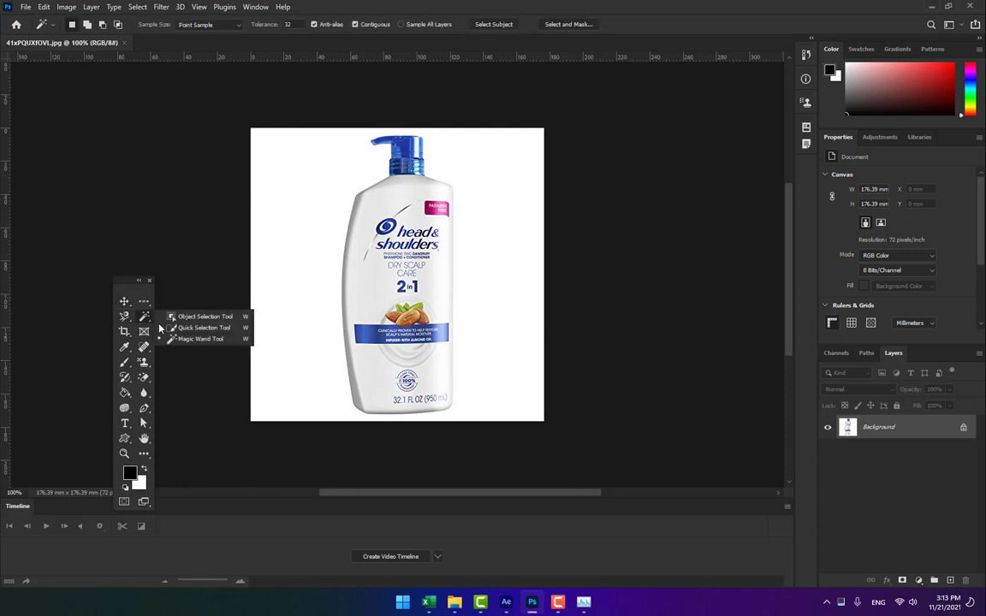
{"action": "left_click", "coordinate": [198, 316]}
{"action": "left_click_drag", "start_coordinate": [316, 129], "coordinate": [542, 473]}
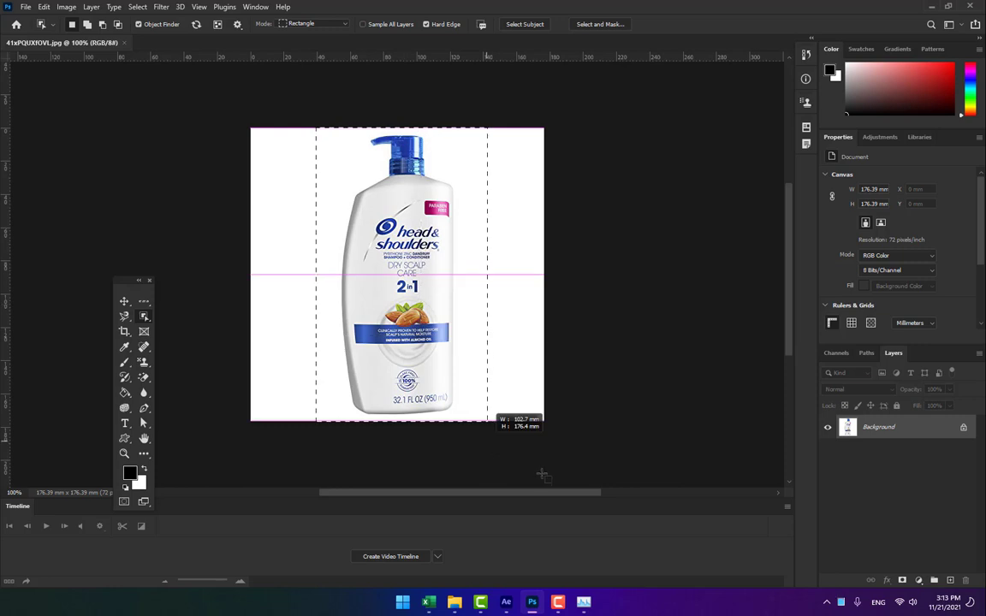
{"action": "left_click_drag", "start_coordinate": [542, 473], "coordinate": [542, 474]}
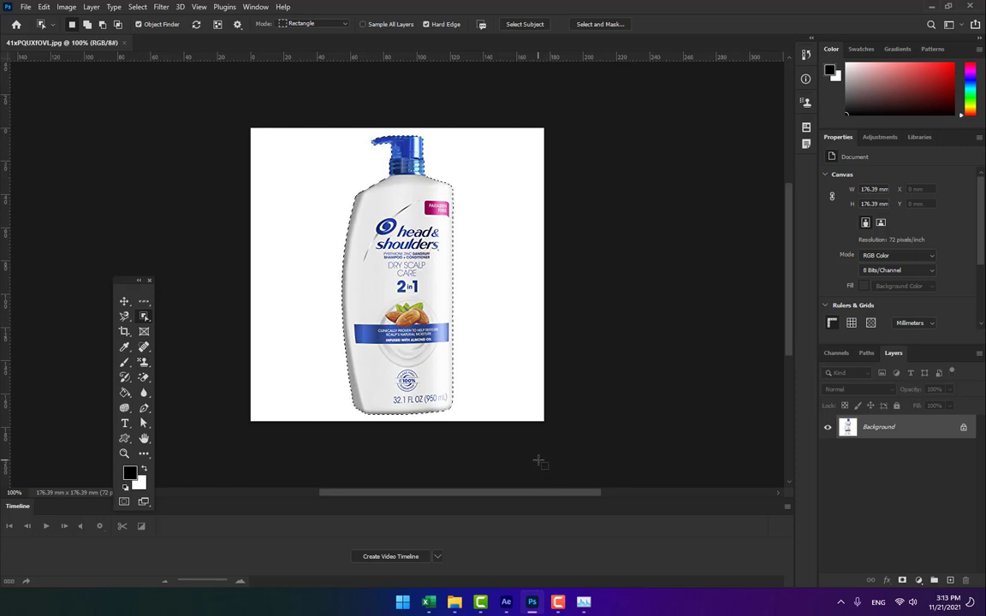
Paste the copied bottle into a new document of matching size and hide its white Background layer
{"action": "key", "text": "ctrl+n"}
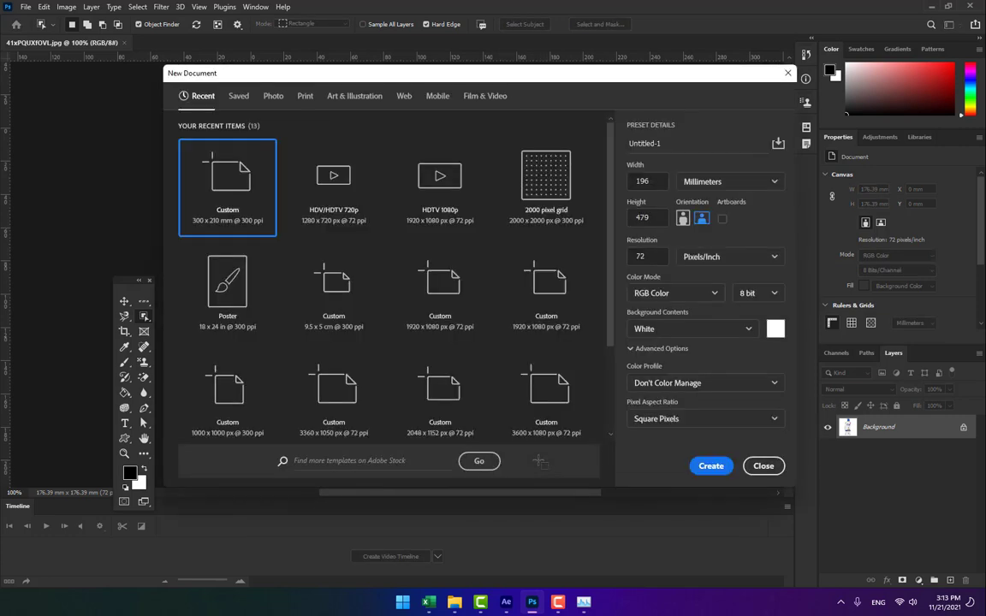
{"action": "left_click", "coordinate": [710, 465]}
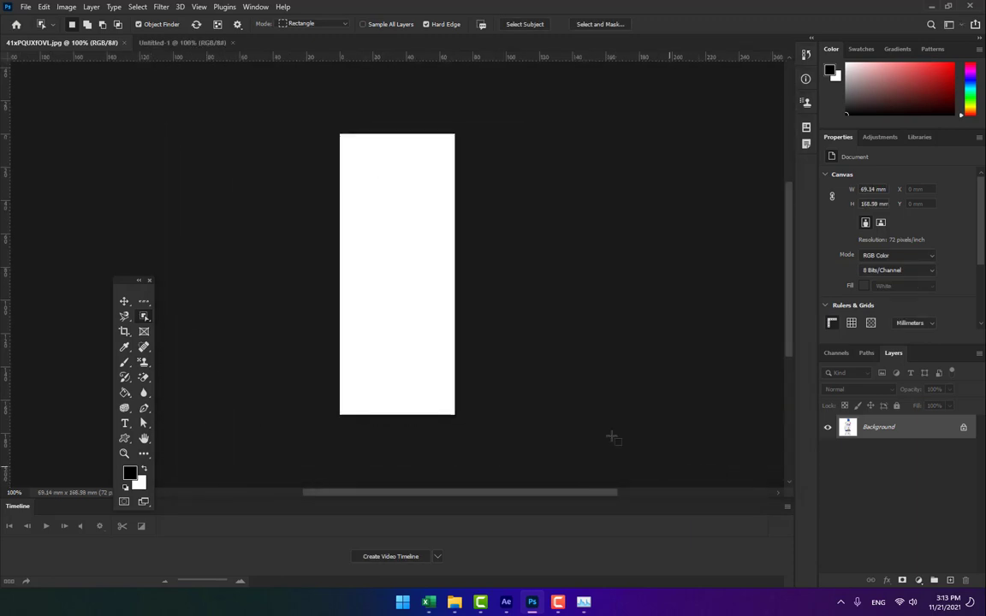
{"action": "key", "text": "ctrl+v"}
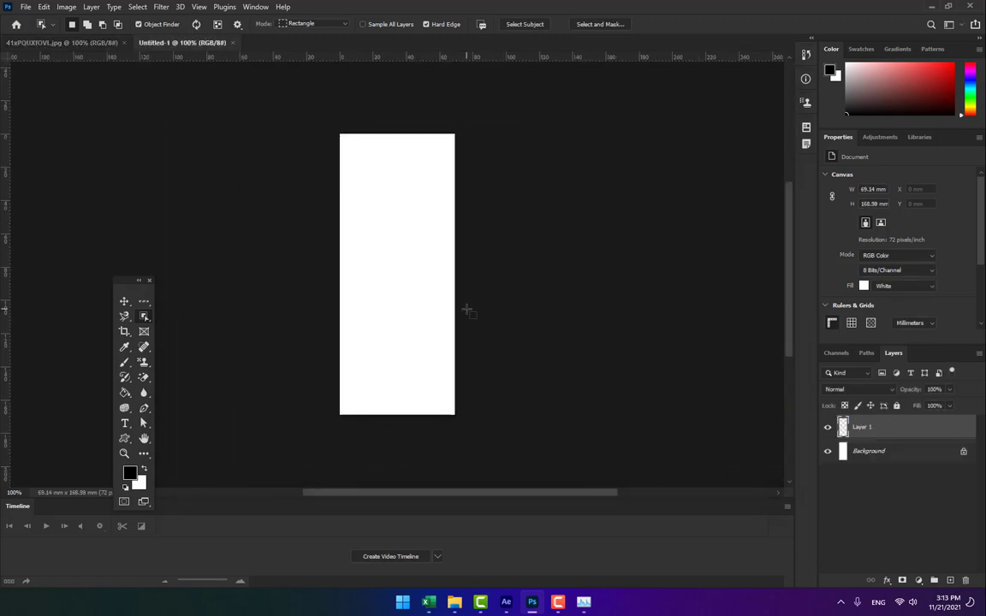
{"action": "key", "text": "ctrl+v"}
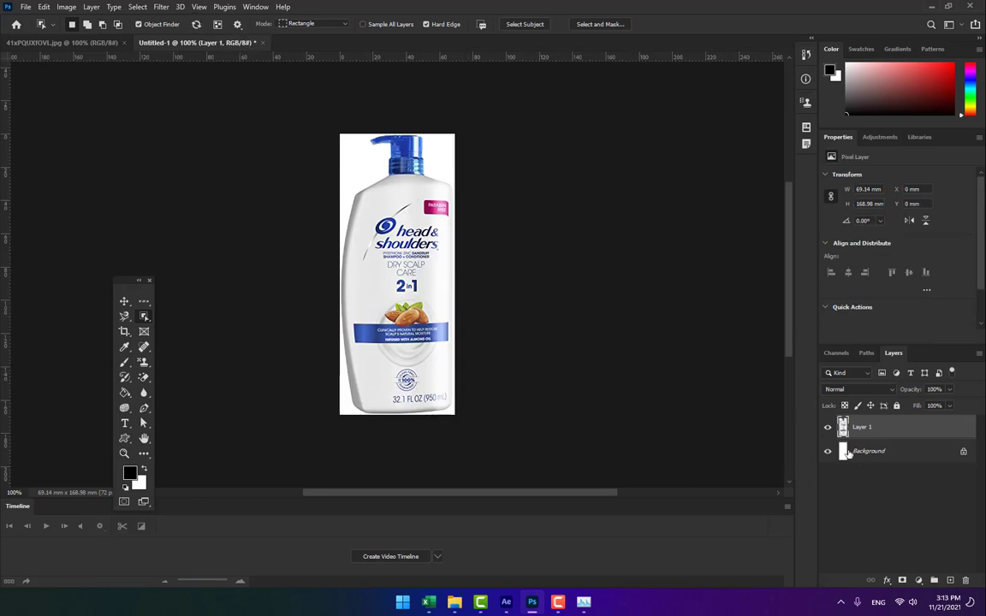
{"action": "left_click", "coordinate": [827, 451]}
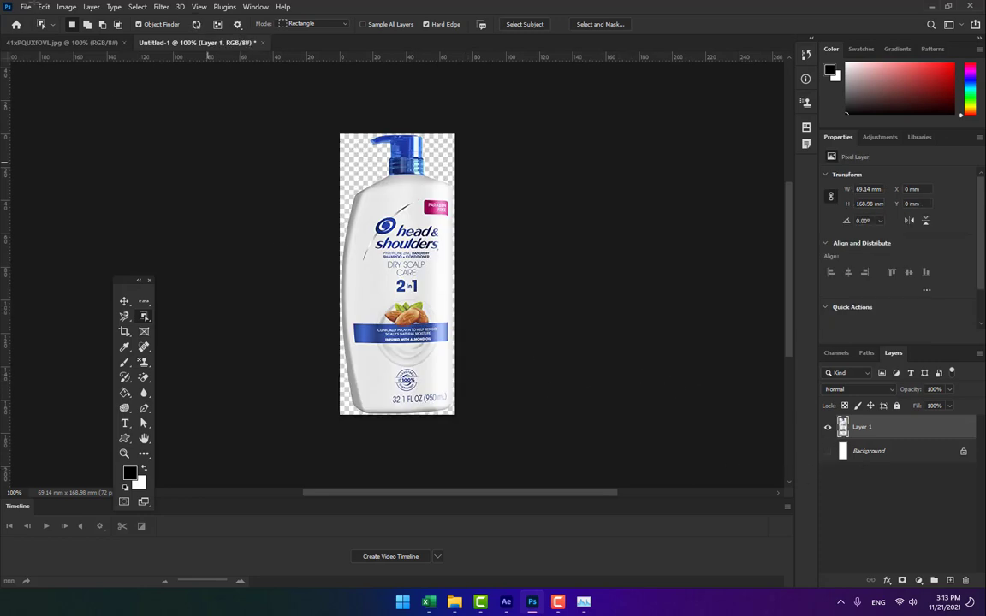
Apply a Surface Blur to the bottle layer with a radius of 2 pixels and a threshold of 5 levels
{"action": "left_click", "coordinate": [160, 7]}
{"action": "mouse_move", "coordinate": [210, 158]}
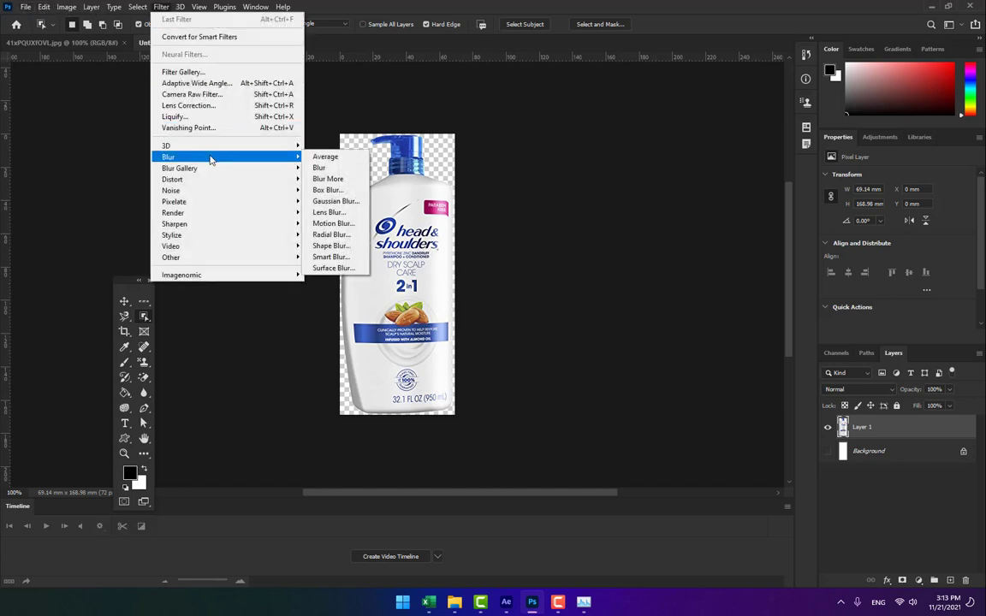
{"action": "left_click", "coordinate": [328, 268]}
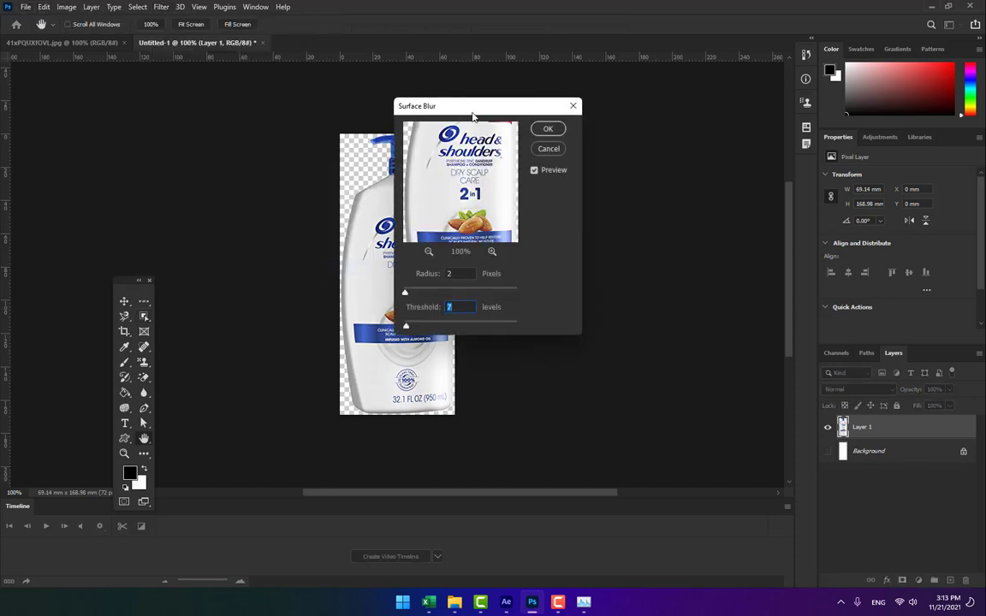
{"action": "left_click_drag", "start_coordinate": [479, 103], "coordinate": [594, 215]}
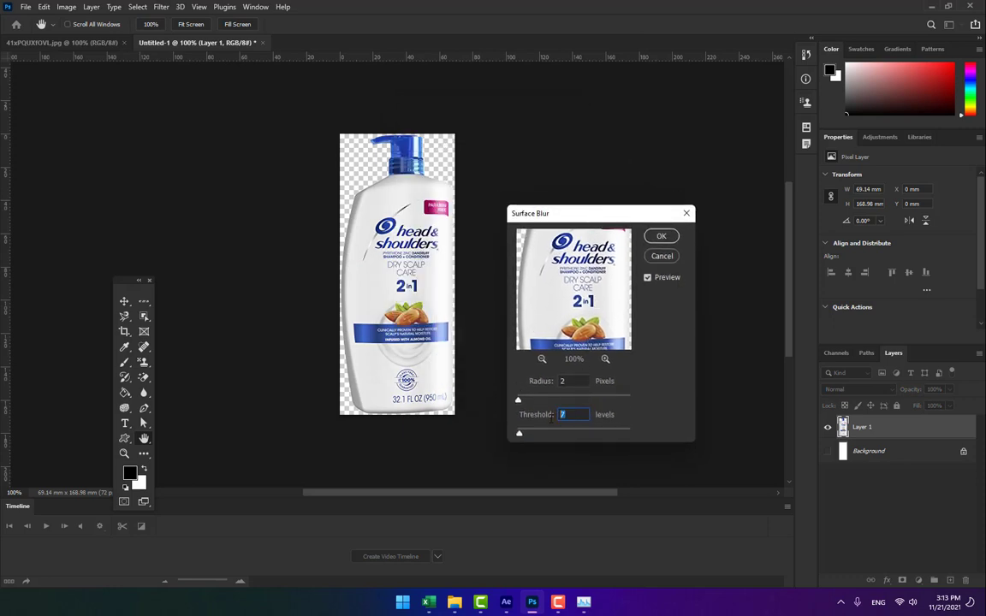
{"action": "left_click", "coordinate": [661, 236]}
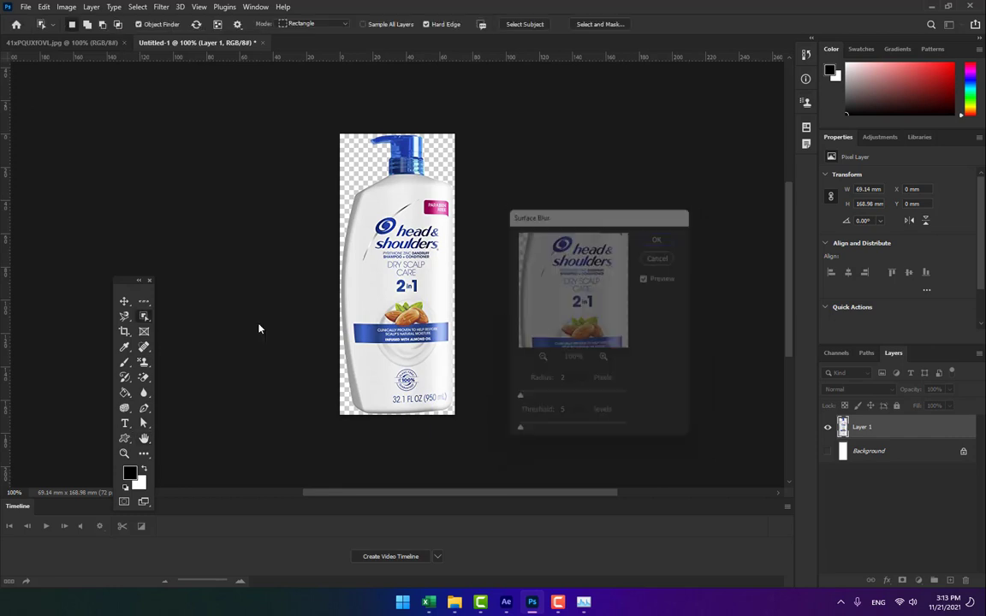
Save a copy of the bottle cutout as a PNG named Shampoo in the Desktop's Ads Material folder, using the large file size option
{"action": "left_click", "coordinate": [25, 7]}
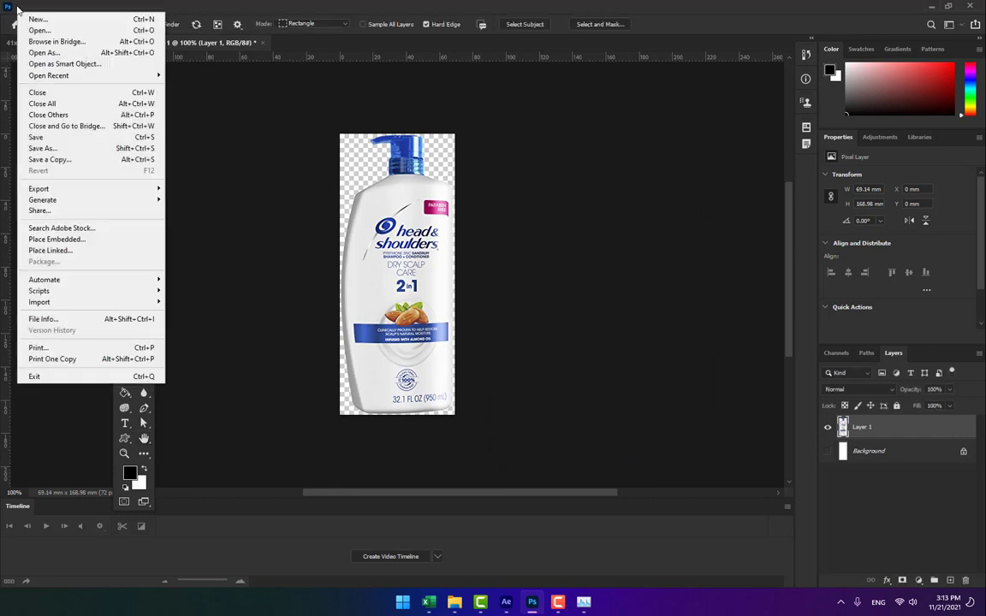
{"action": "left_click", "coordinate": [58, 160]}
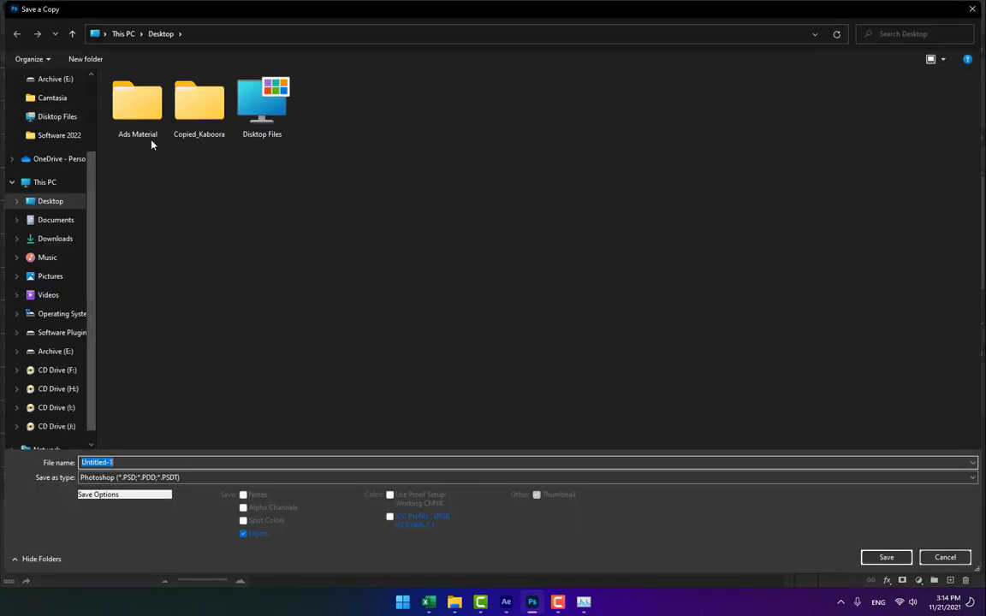
{"action": "double_click", "coordinate": [138, 116]}
{"action": "left_click", "coordinate": [192, 477]}
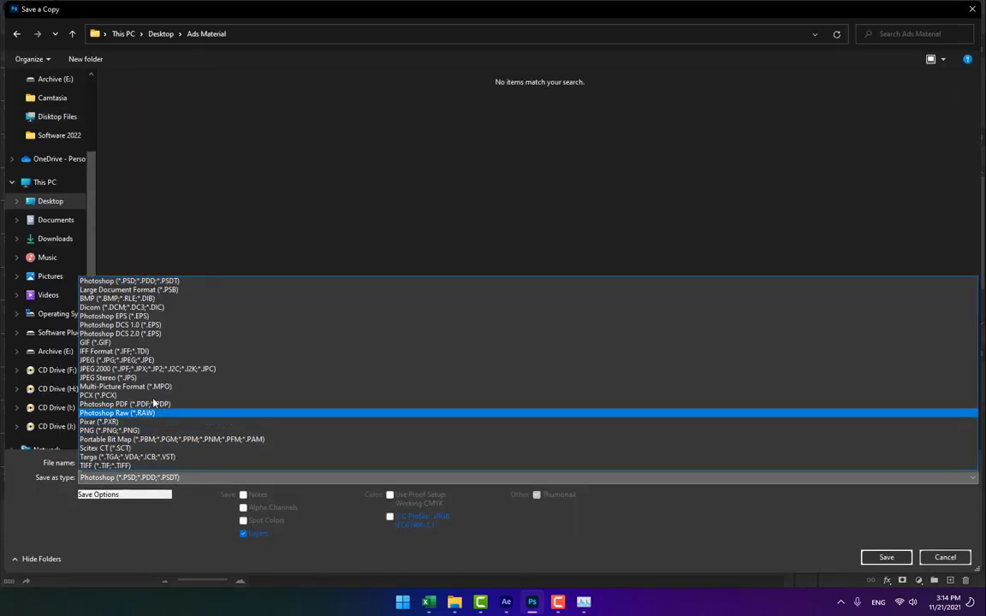
{"action": "left_click", "coordinate": [120, 430]}
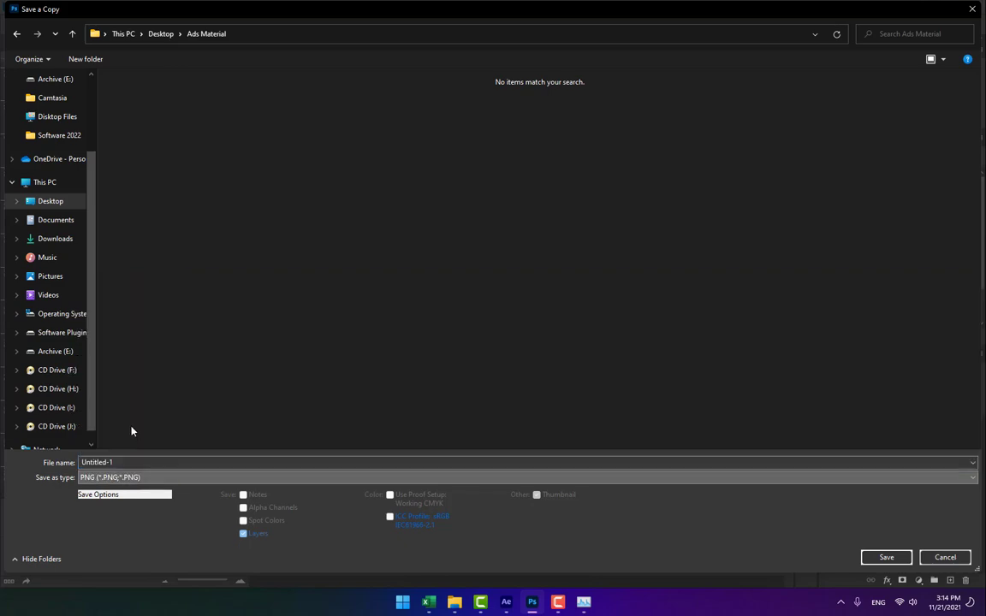
{"action": "left_click", "coordinate": [715, 463]}
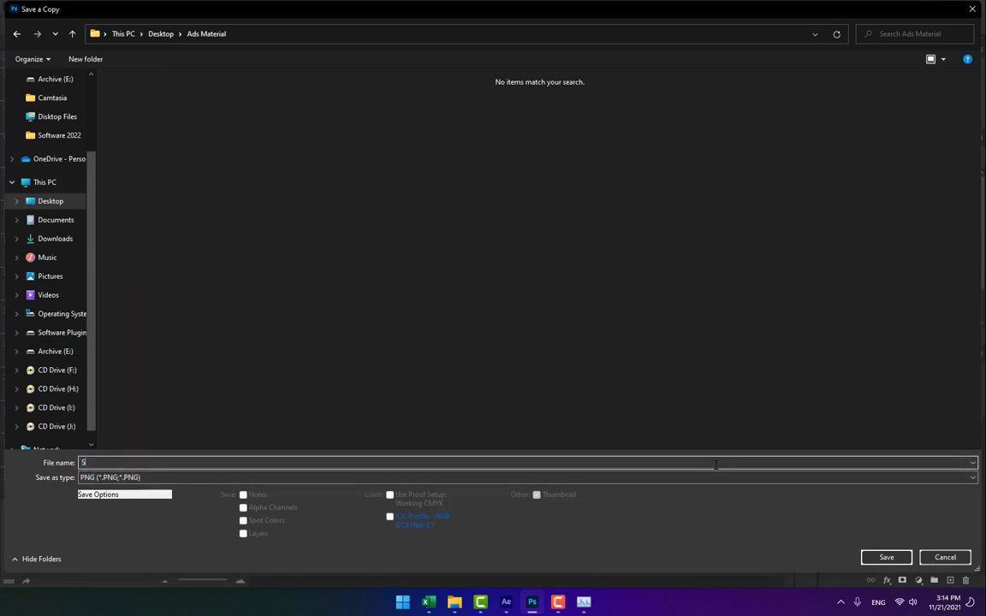
{"action": "key", "text": "Return"}
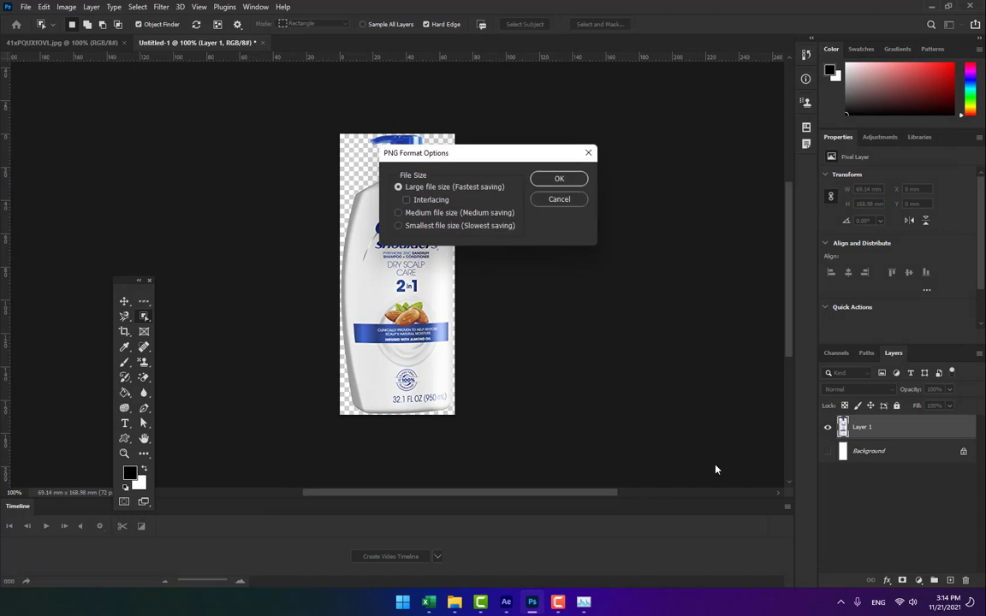
{"action": "left_click", "coordinate": [559, 179]}
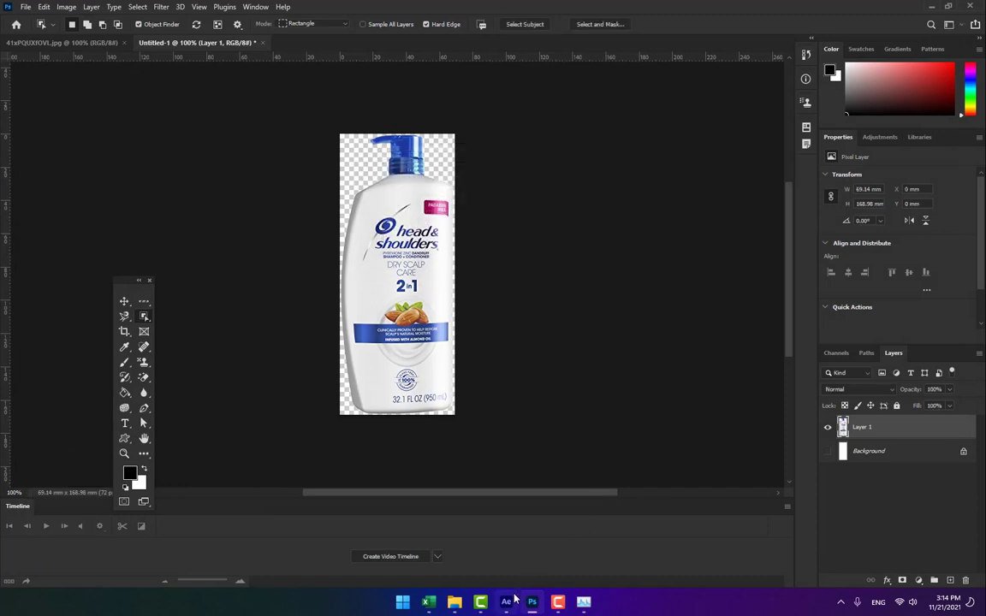
Close Photoshop with its open documents and switch back to After Effects
{"action": "mouse_move", "coordinate": [508, 605]}
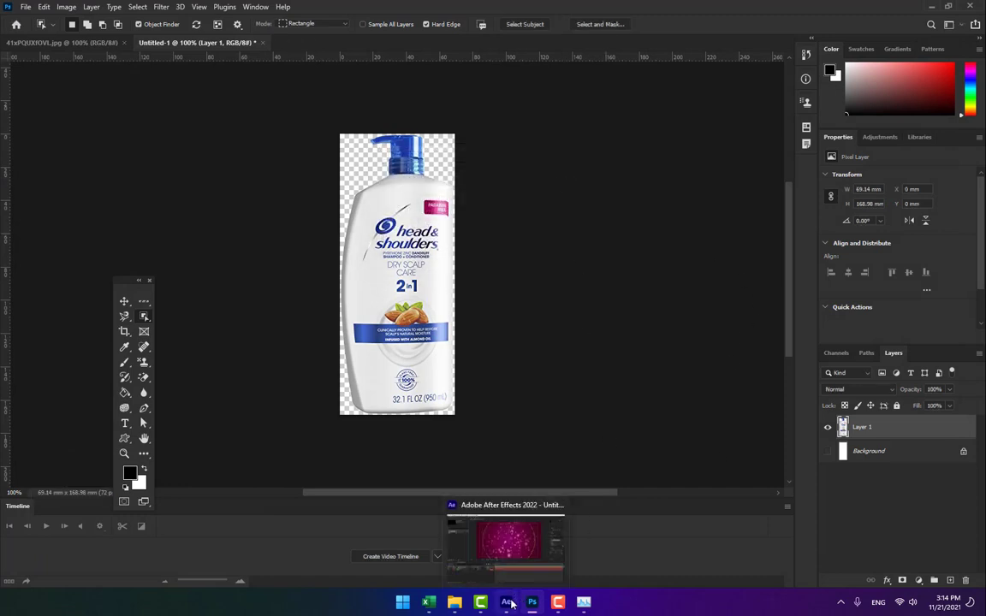
{"action": "left_click", "coordinate": [972, 7]}
{"action": "left_click", "coordinate": [489, 225]}
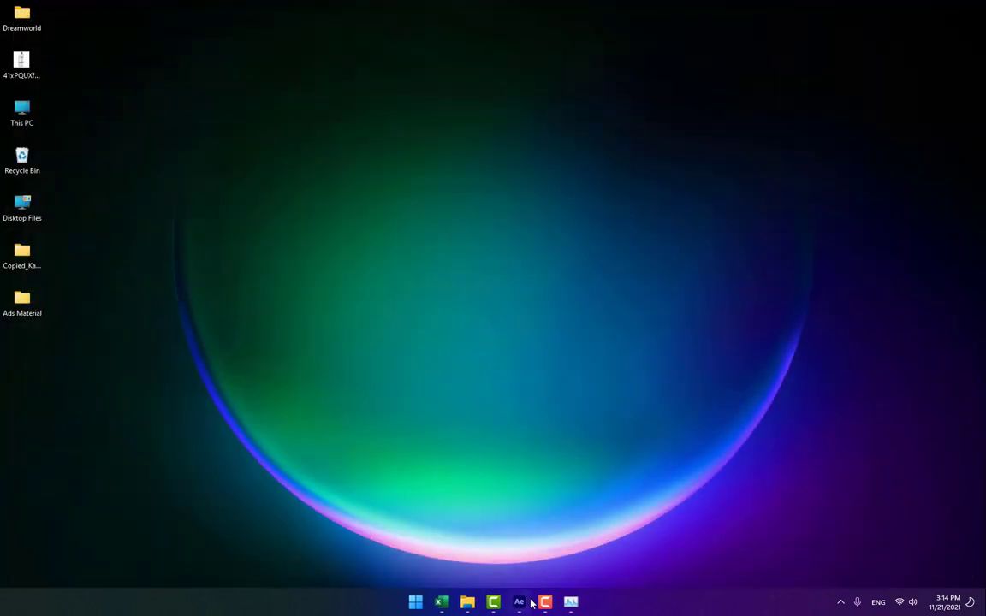
{"action": "left_click", "coordinate": [520, 603]}
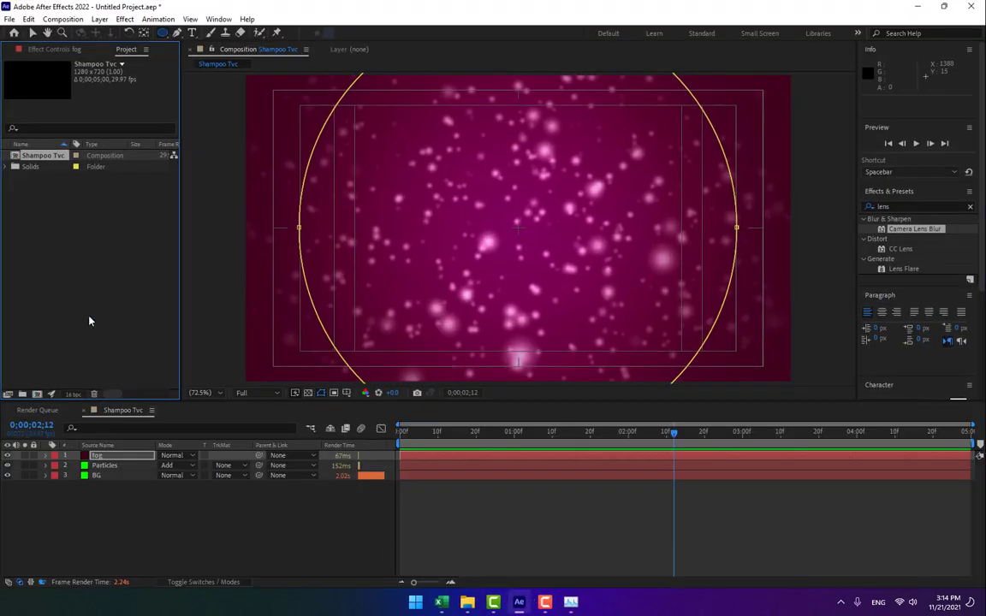
Import the Shampoo PNG from the Desktop's Ads Material folder into the project
{"action": "double_click", "coordinate": [145, 202]}
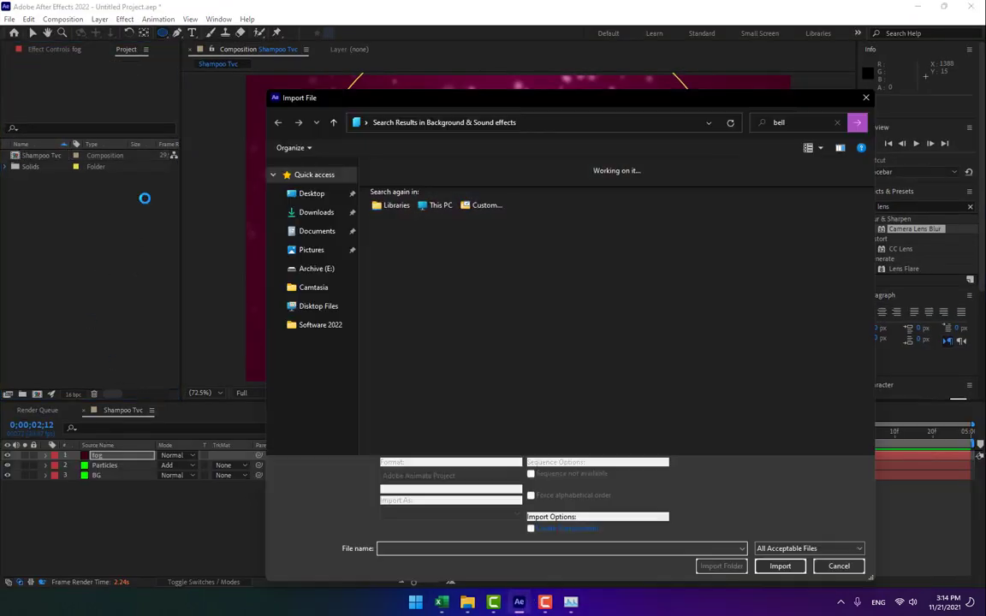
{"action": "left_click", "coordinate": [312, 194]}
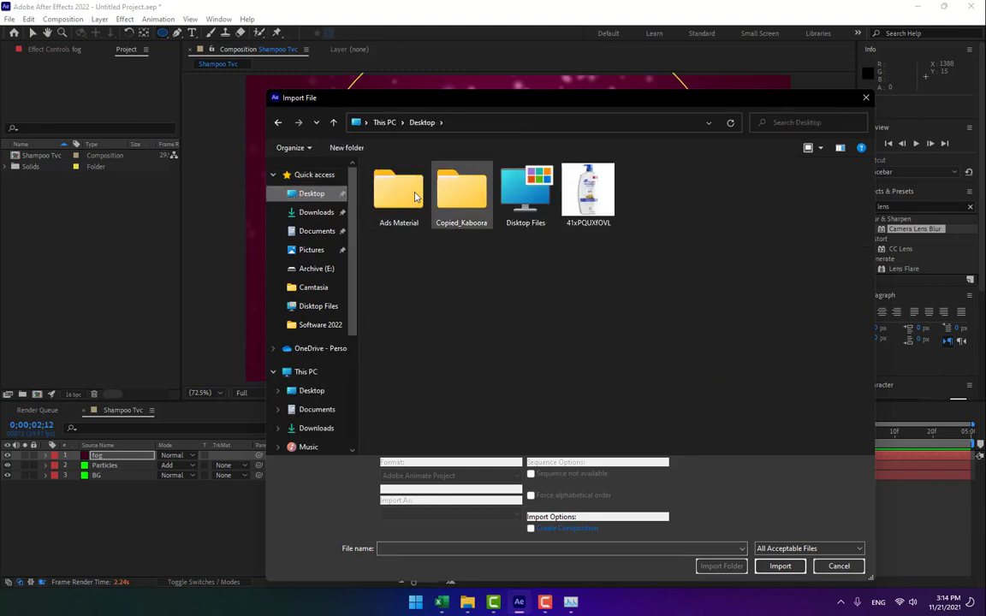
{"action": "double_click", "coordinate": [416, 197]}
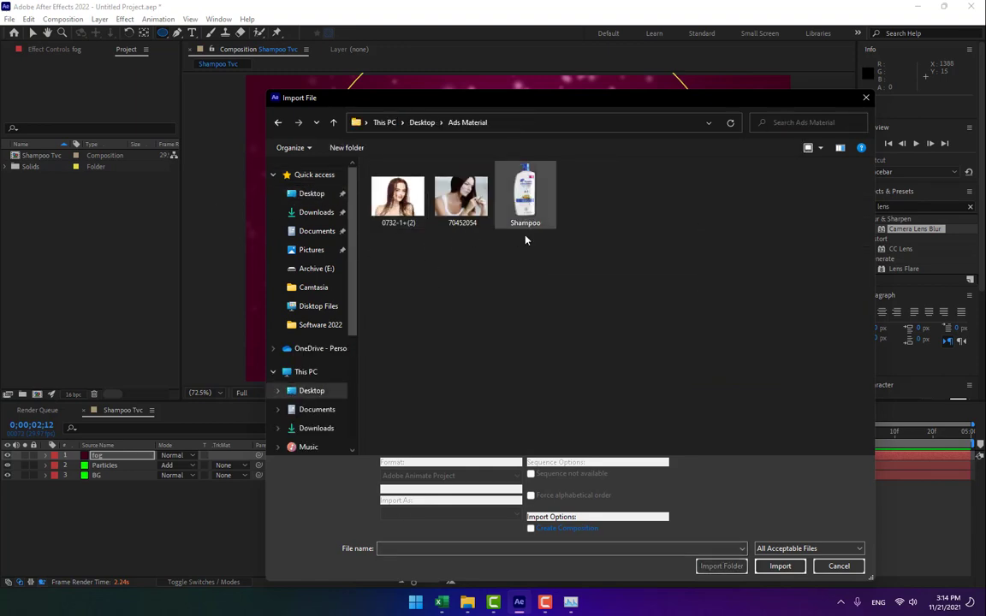
{"action": "double_click", "coordinate": [526, 205]}
Place Shampoo.png in the composition as the top layer, move it left of centre to about 462, 367 and deselect it
{"action": "left_click_drag", "start_coordinate": [42, 166], "coordinate": [514, 230]}
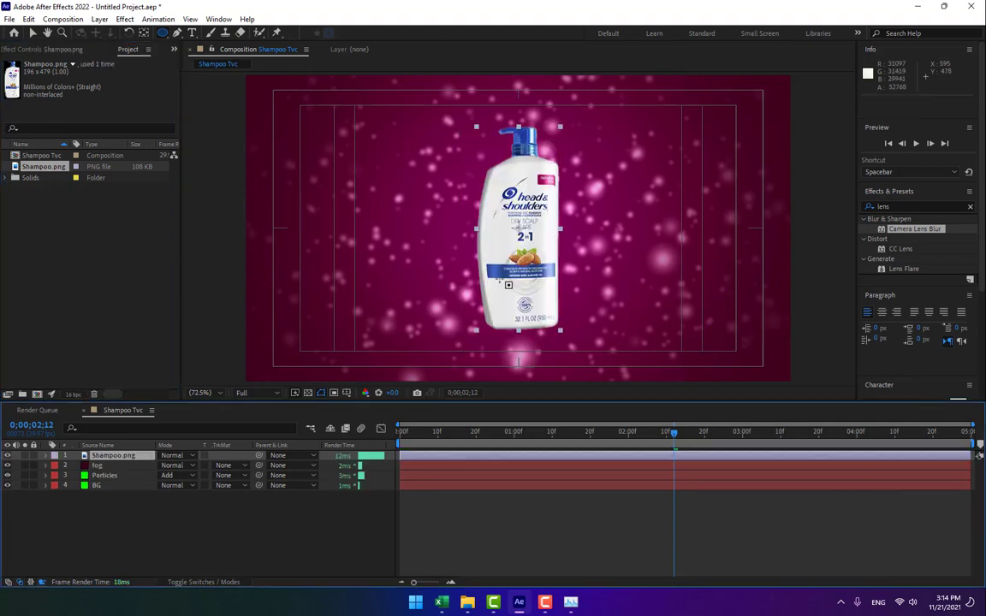
{"action": "left_click_drag", "start_coordinate": [509, 283], "coordinate": [433, 283]}
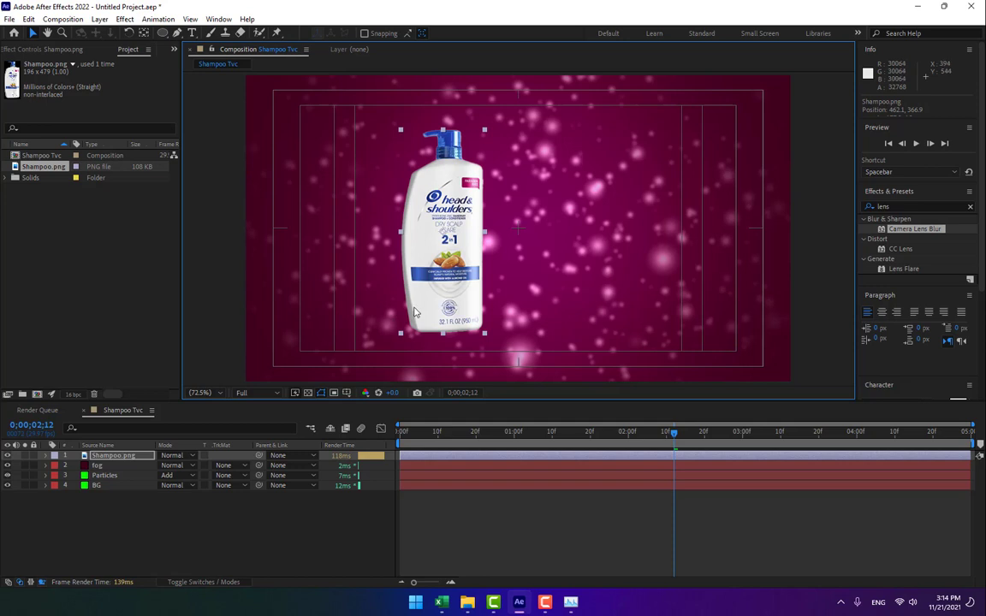
{"action": "left_click", "coordinate": [257, 535]}
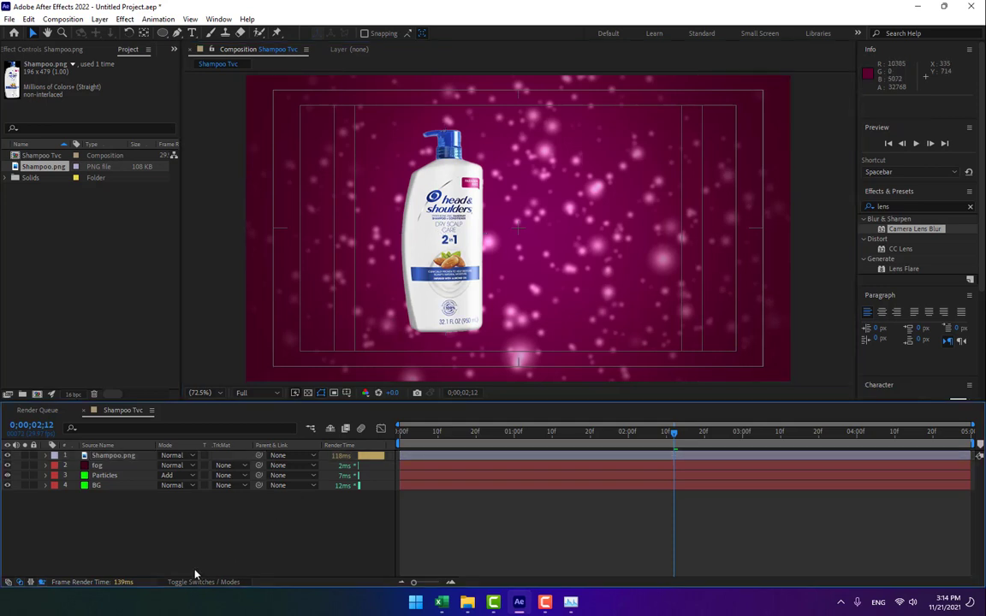
{"action": "key", "text": "ctrl+y"}
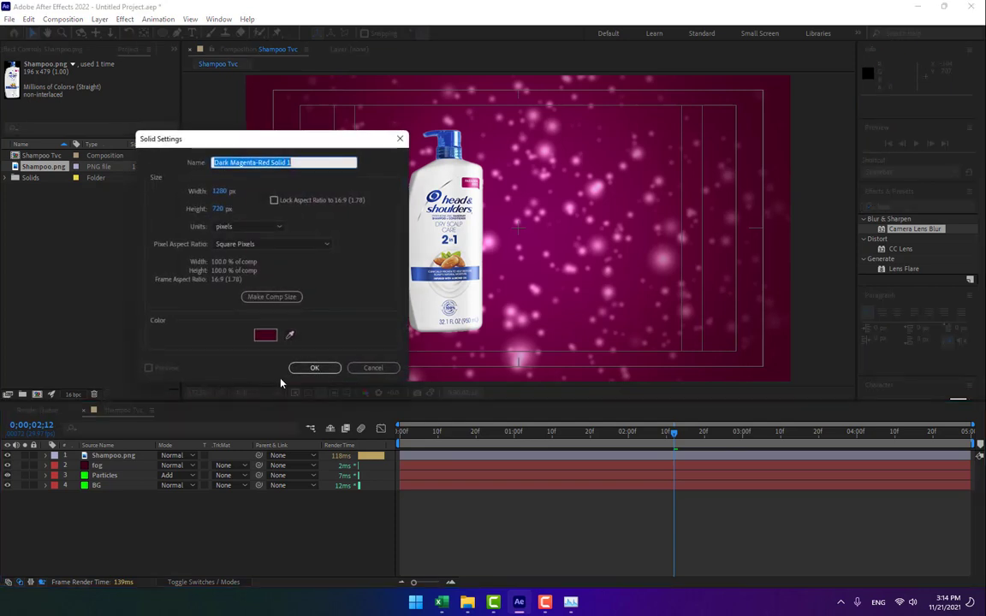
{"action": "type", "text": "Shampoo"}
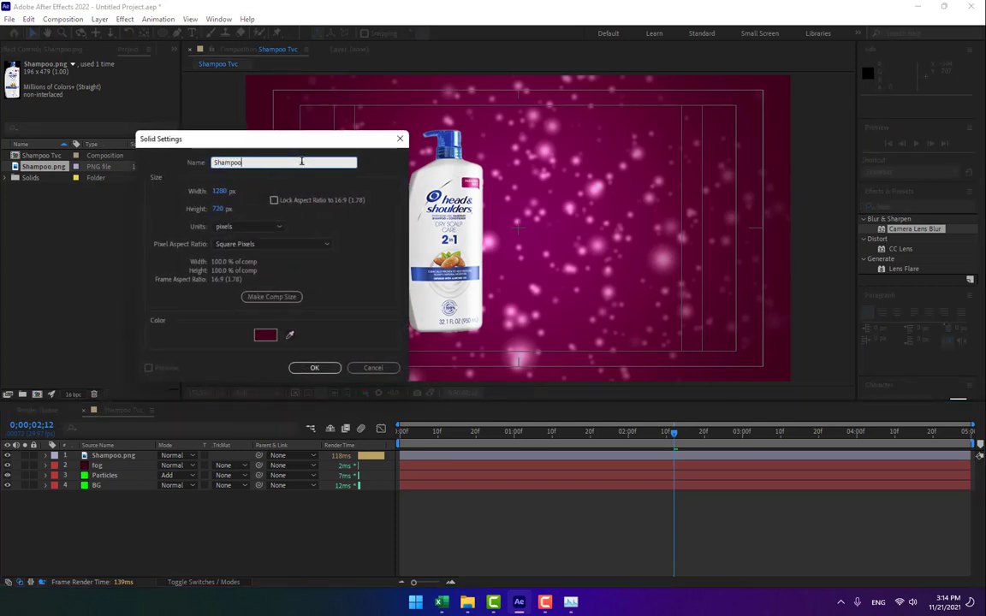
{"action": "type", "text": " Shadow"}
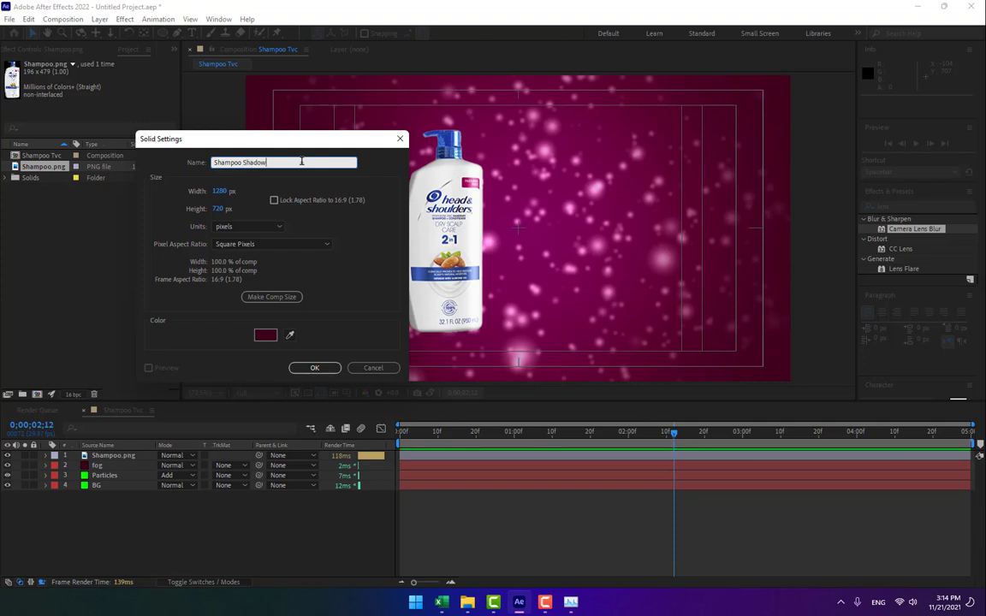
{"action": "left_click", "coordinate": [374, 369]}
Duplicate the Shampoo.png layer and move the lower copy's anchor point to the centre of the bottle's base
{"action": "left_click", "coordinate": [193, 459]}
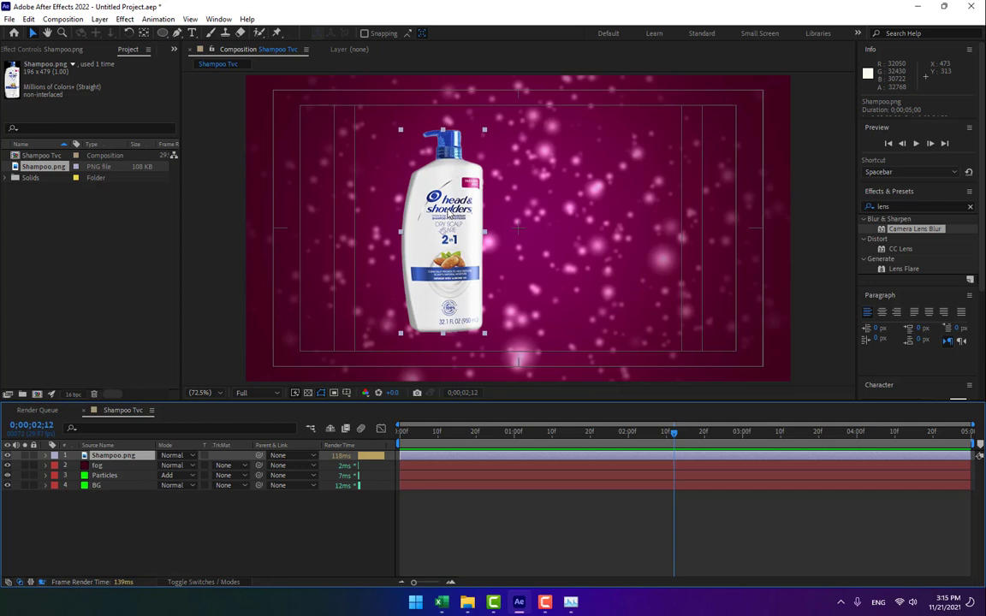
{"action": "key", "text": "ctrl+d"}
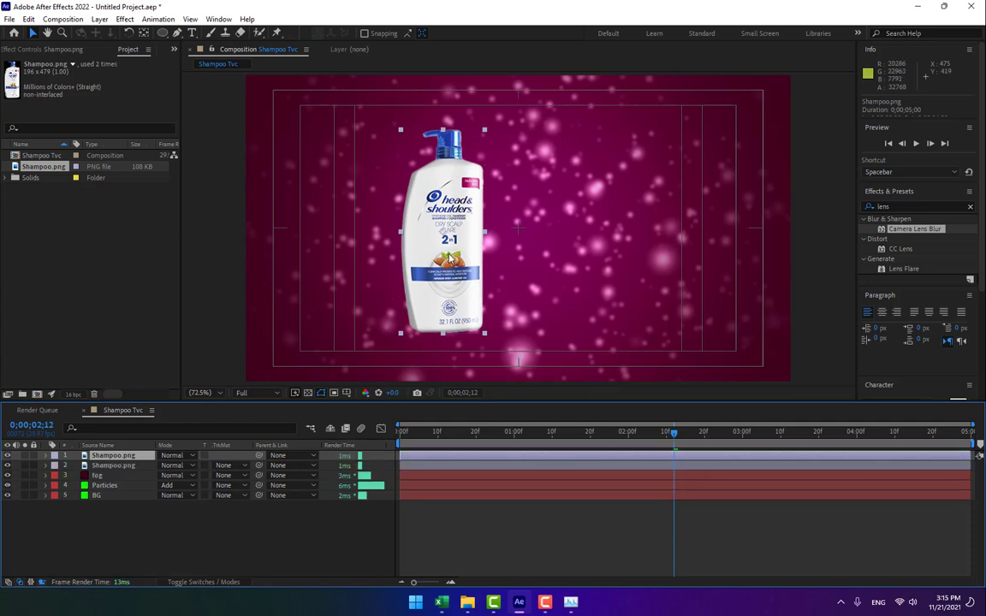
{"action": "left_click", "coordinate": [116, 466]}
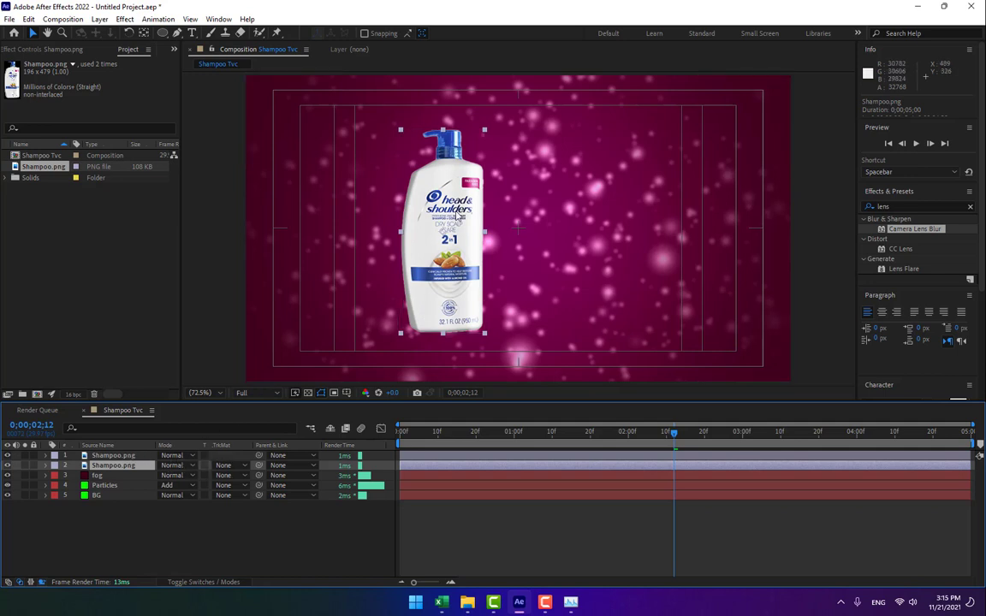
{"action": "left_click", "coordinate": [143, 34]}
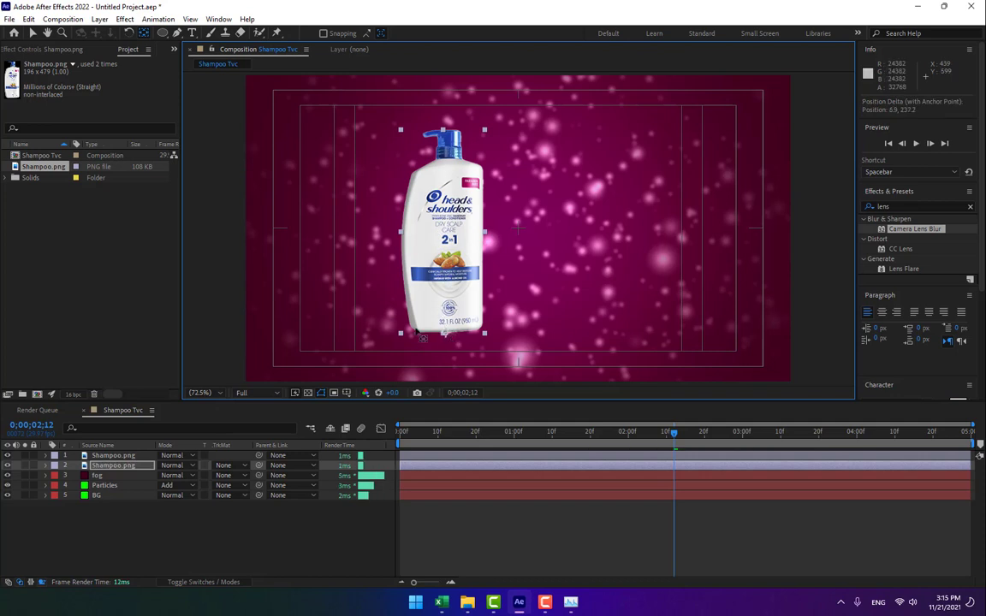
Make the lower Shampoo.png copy a 3D layer and rotate it about its base so it lies back flat behind the bottle
{"action": "key", "text": "F4"}
{"action": "left_click", "coordinate": [223, 465]}
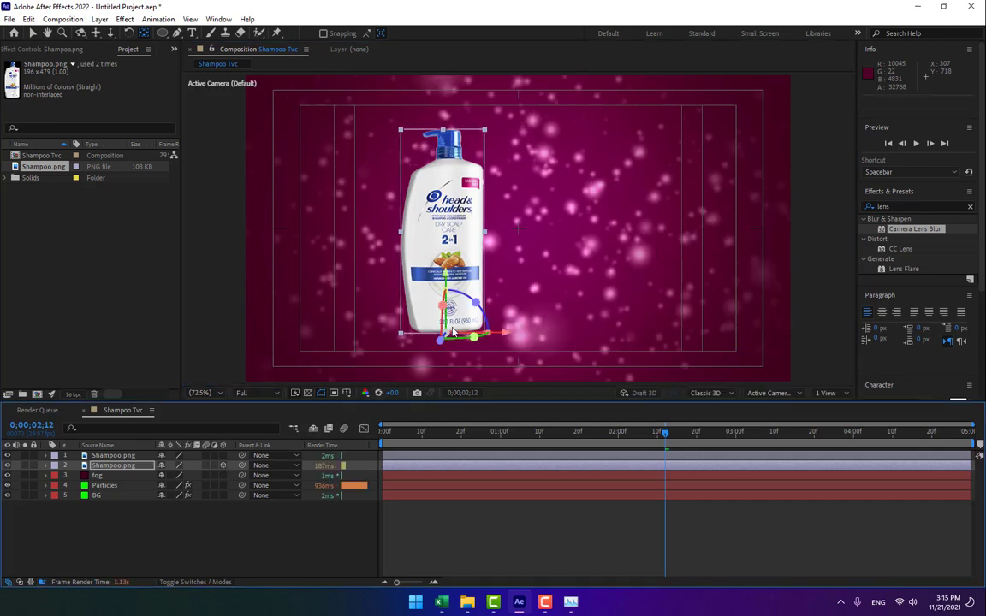
{"action": "key", "text": "w"}
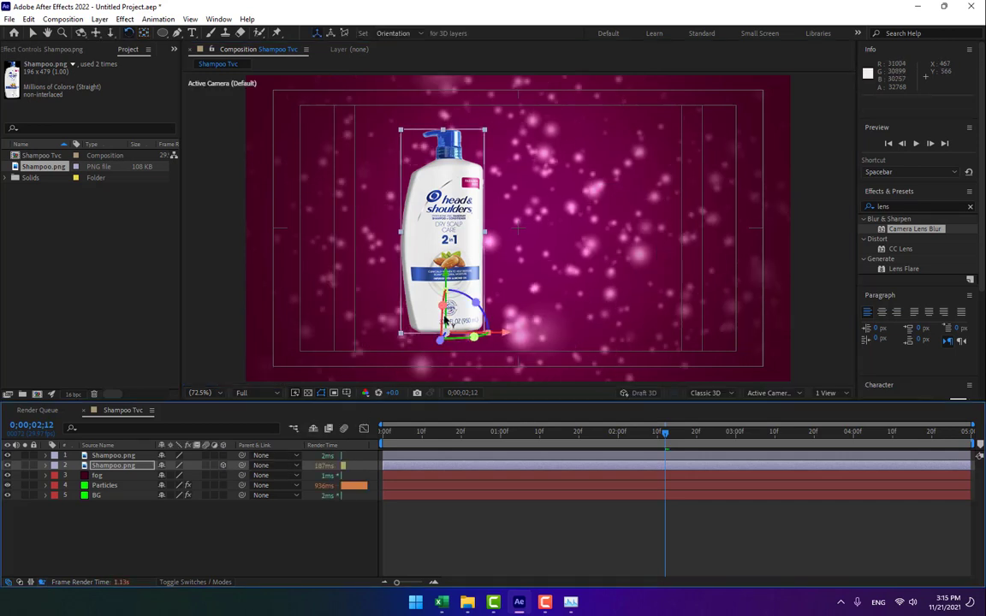
{"action": "left_click_drag", "start_coordinate": [445, 324], "coordinate": [462, 278]}
{"action": "key", "text": "v"}
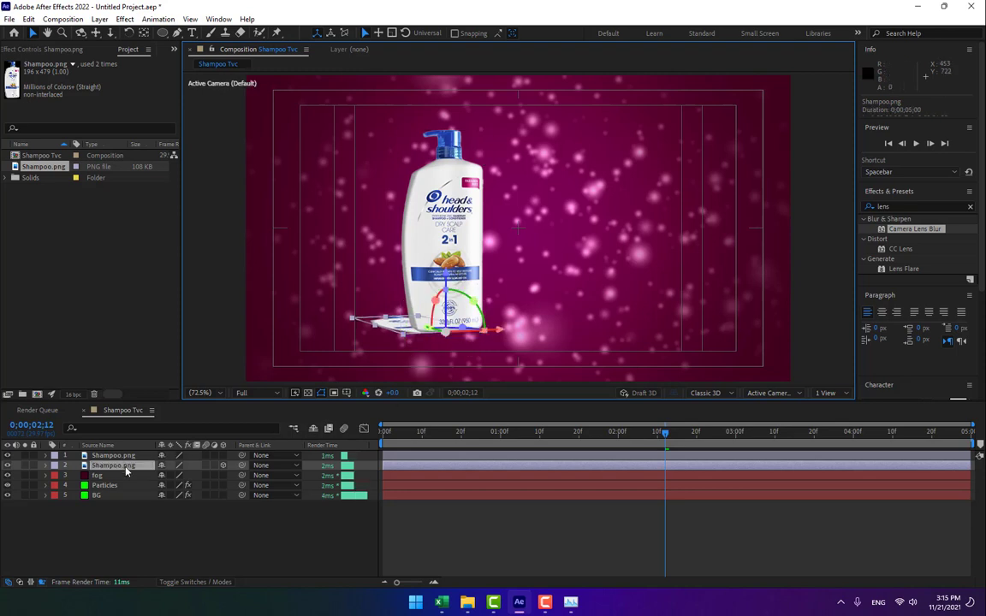
Apply the Fill effect to the tilted bottle copy and set its colour to near-black 0E0E0E
{"action": "left_click", "coordinate": [883, 208]}
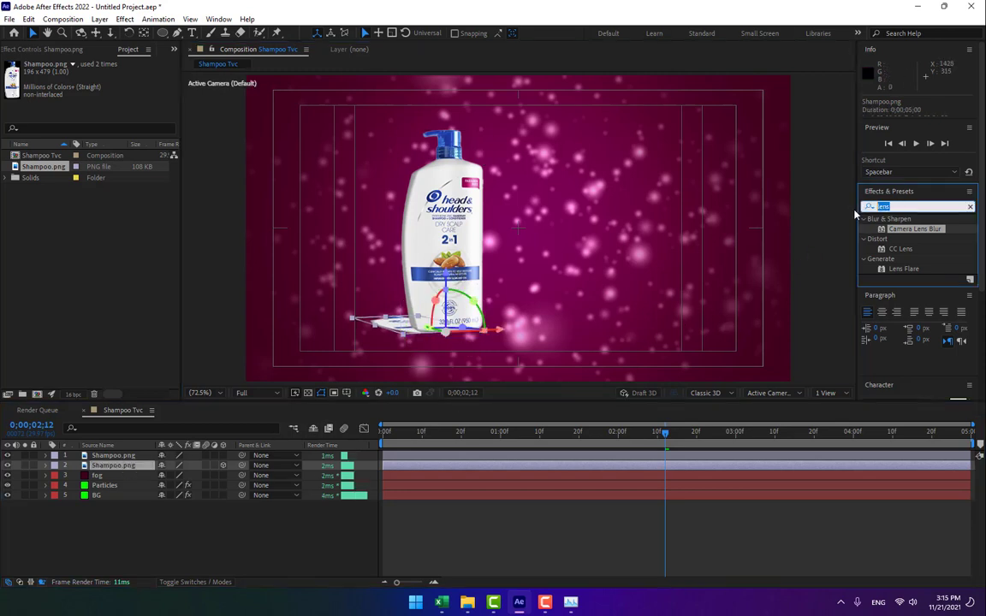
{"action": "type", "text": "fill"}
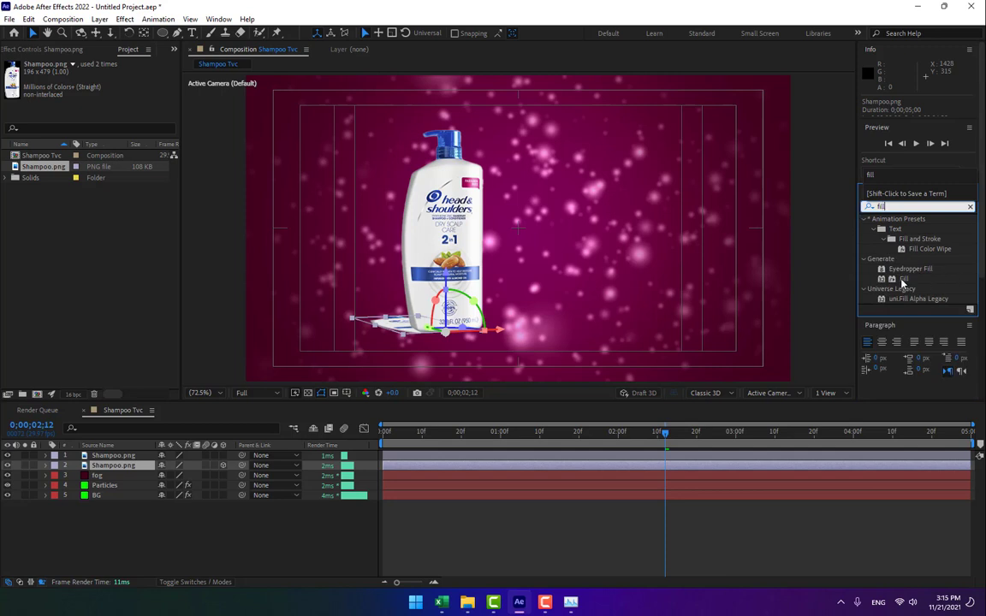
{"action": "left_click_drag", "start_coordinate": [901, 284], "coordinate": [120, 466]}
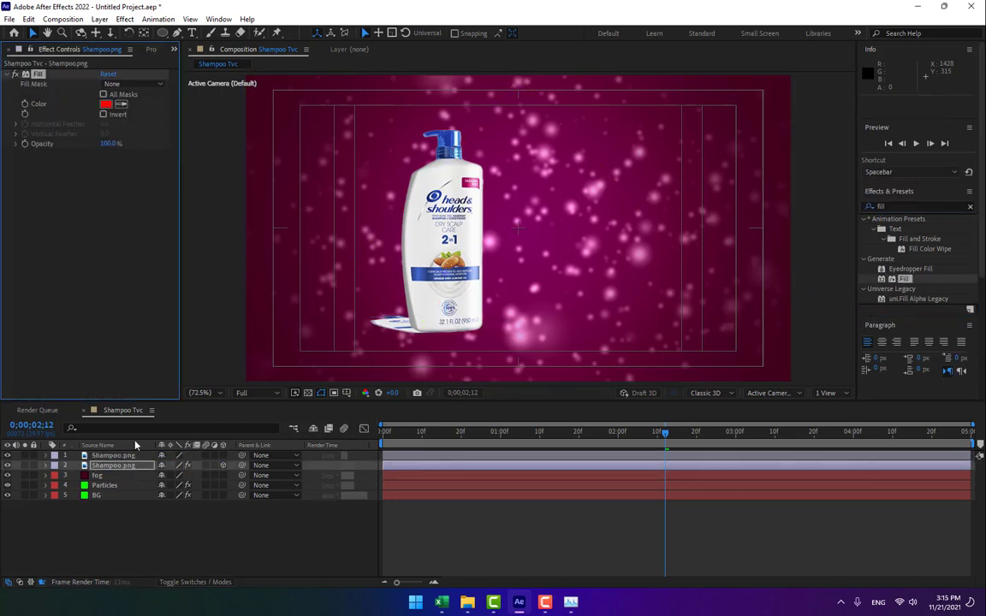
{"action": "left_click", "coordinate": [104, 103]}
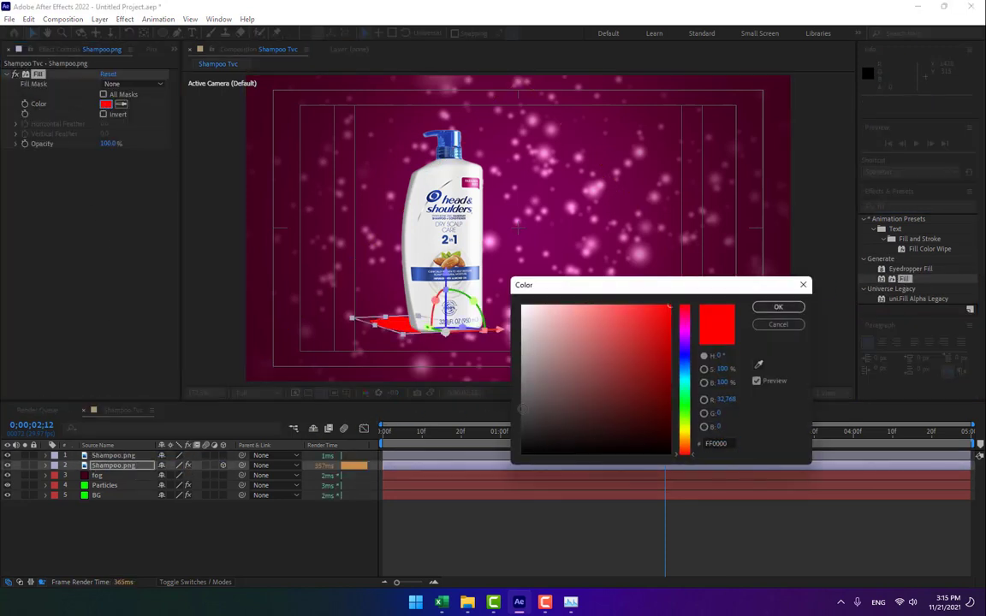
{"action": "left_click", "coordinate": [521, 438]}
{"action": "left_click_drag", "start_coordinate": [478, 438], "coordinate": [472, 446]}
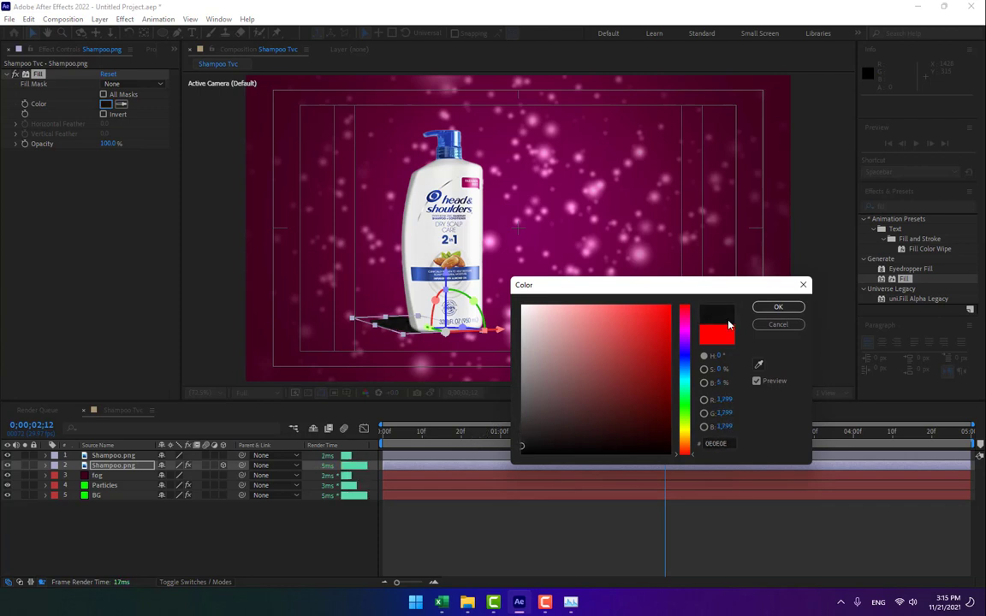
{"action": "left_click", "coordinate": [776, 307]}
{"action": "left_click", "coordinate": [354, 543]}
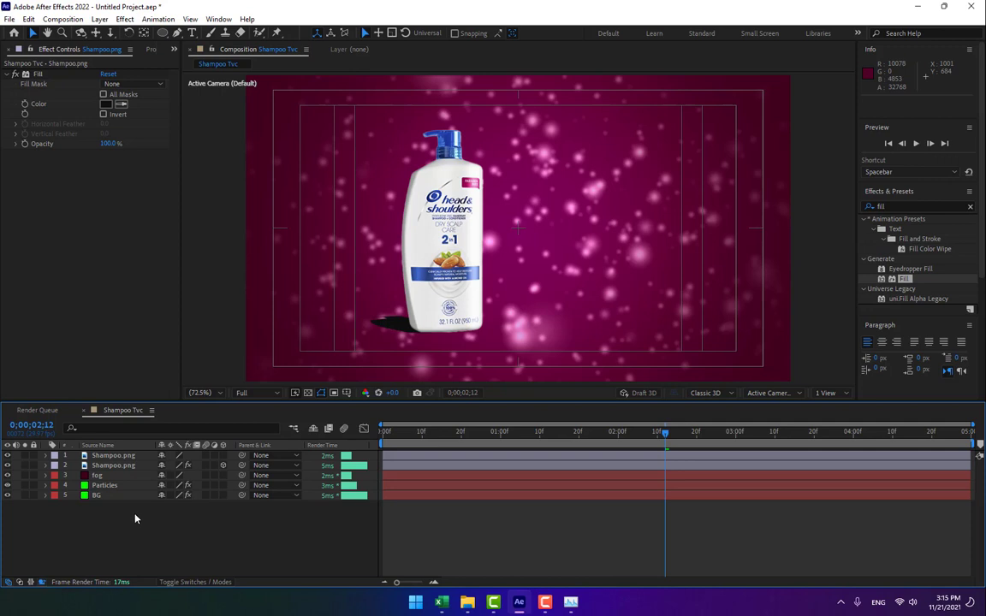
Apply the Linear Wipe transition effect to the shadow copy with 34% transition completion and a 181° wipe angle
{"action": "left_click", "coordinate": [129, 466]}
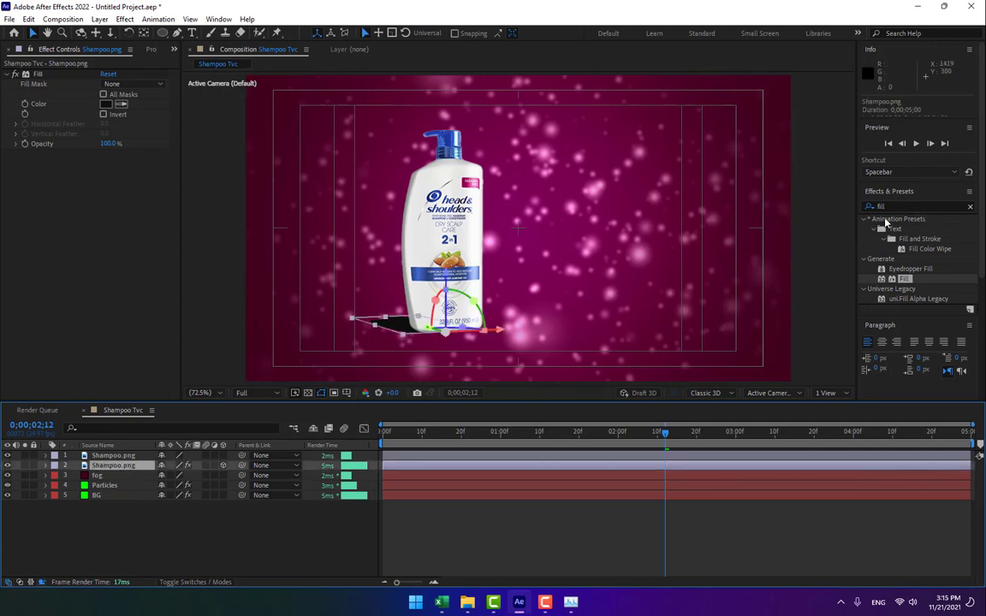
{"action": "double_click", "coordinate": [905, 204]}
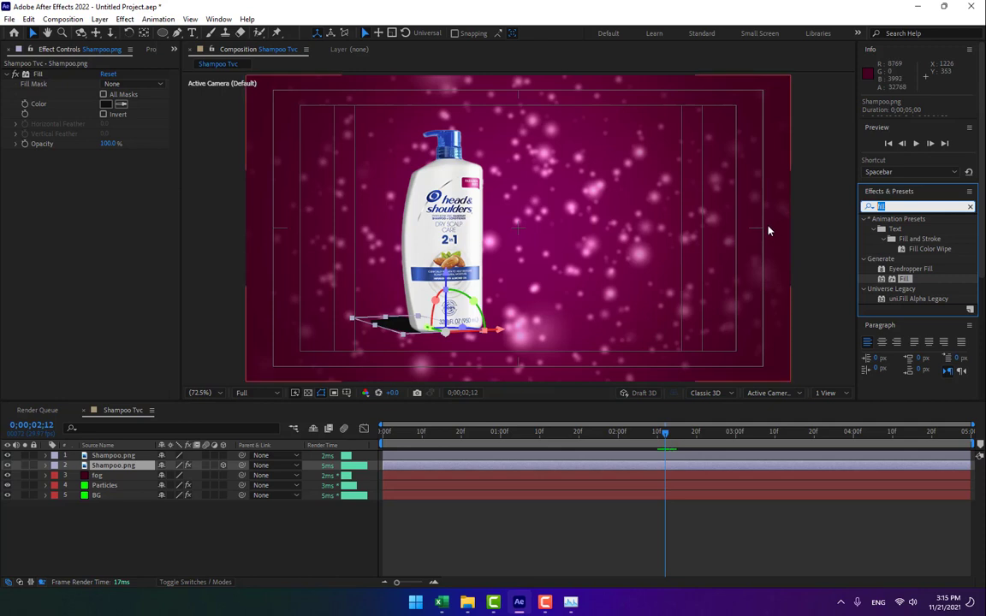
{"action": "type", "text": "linear"}
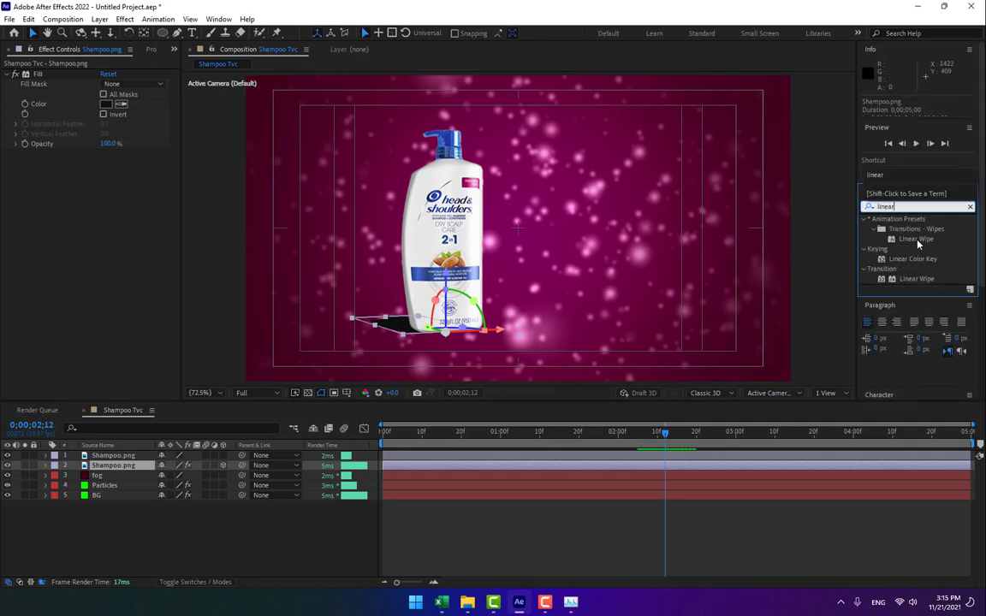
{"action": "left_click_drag", "start_coordinate": [918, 280], "coordinate": [116, 467]}
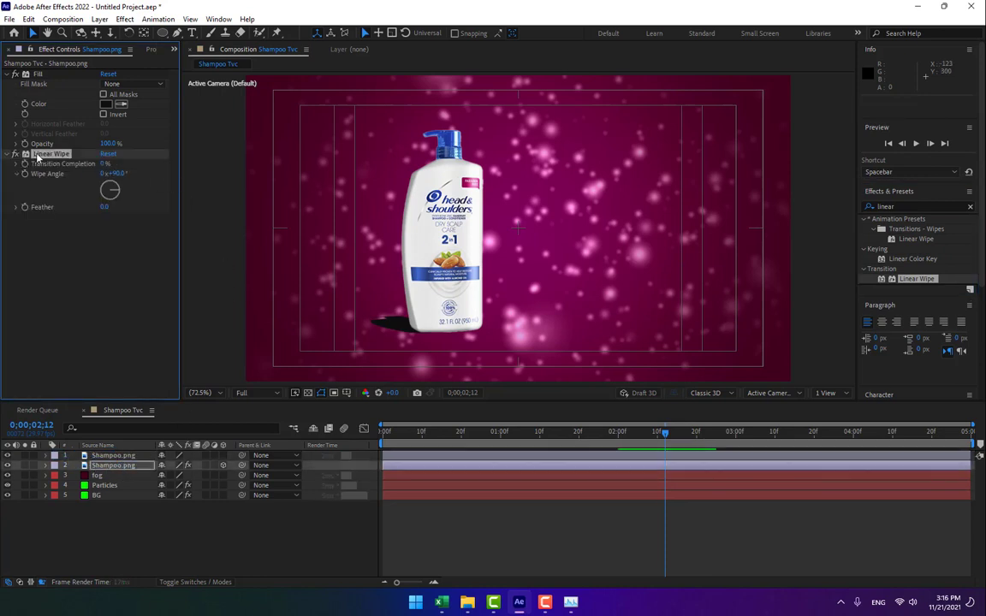
{"action": "left_click_drag", "start_coordinate": [105, 164], "coordinate": [116, 164]}
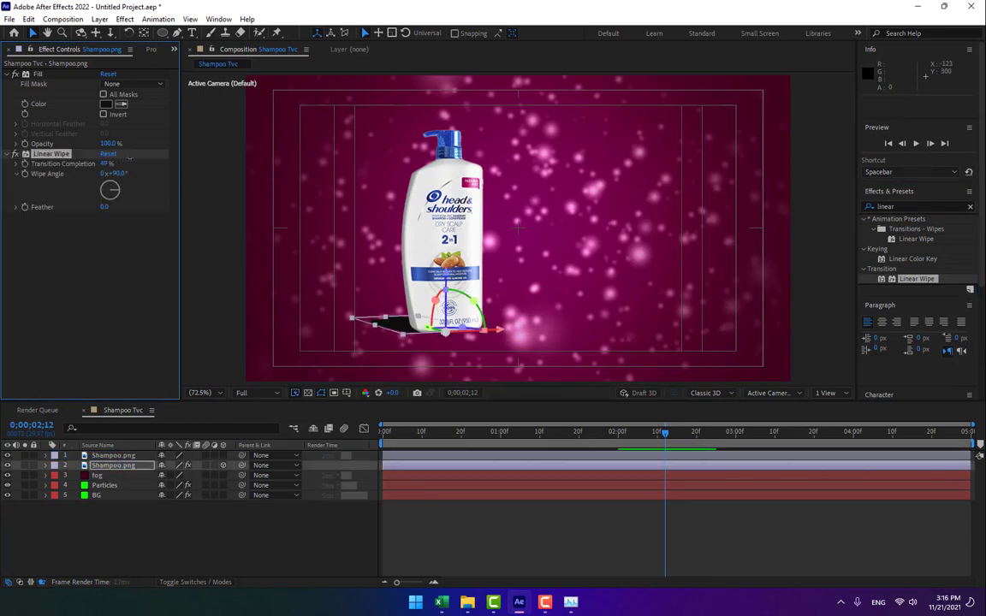
{"action": "left_click_drag", "start_coordinate": [173, 154], "coordinate": [109, 202]}
{"action": "left_click_drag", "start_coordinate": [103, 164], "coordinate": [113, 164]}
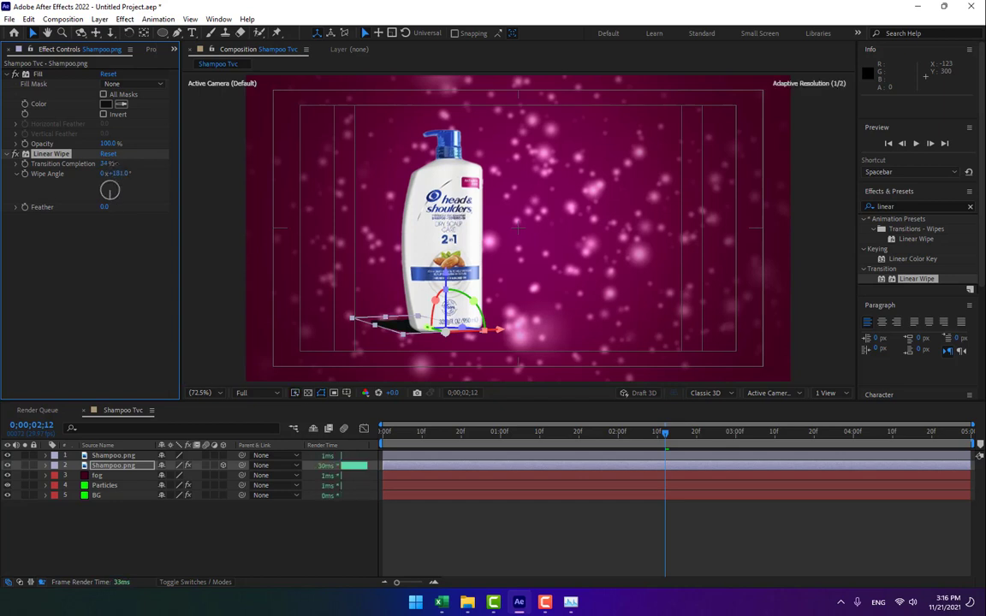
Raise the shadow's Linear Wipe feather to 375 and lower the composition preview resolution to Third
{"action": "left_click_drag", "start_coordinate": [120, 207], "coordinate": [214, 209]}
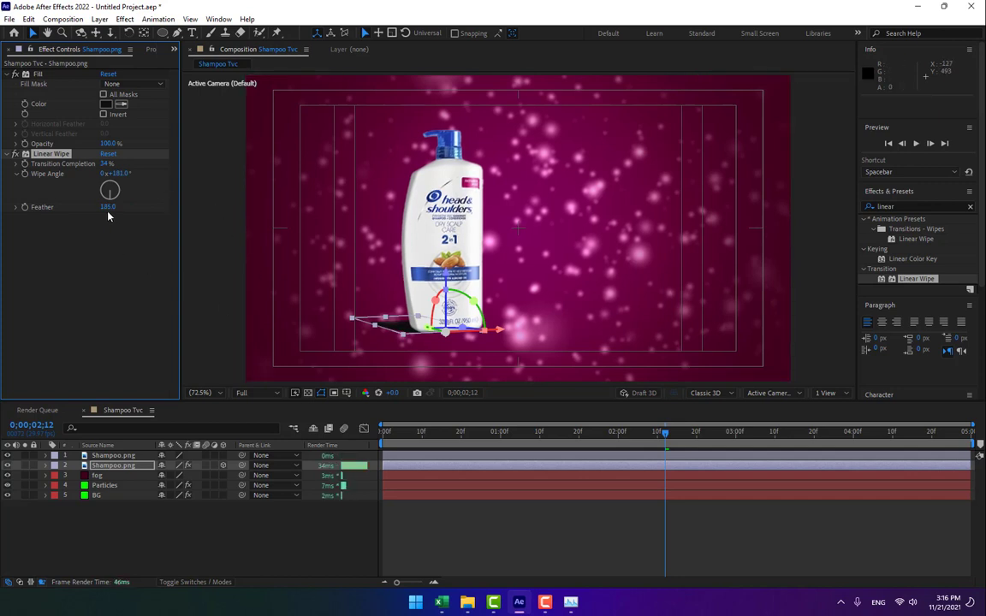
{"action": "left_click_drag", "start_coordinate": [109, 210], "coordinate": [187, 218]}
{"action": "left_click", "coordinate": [269, 395]}
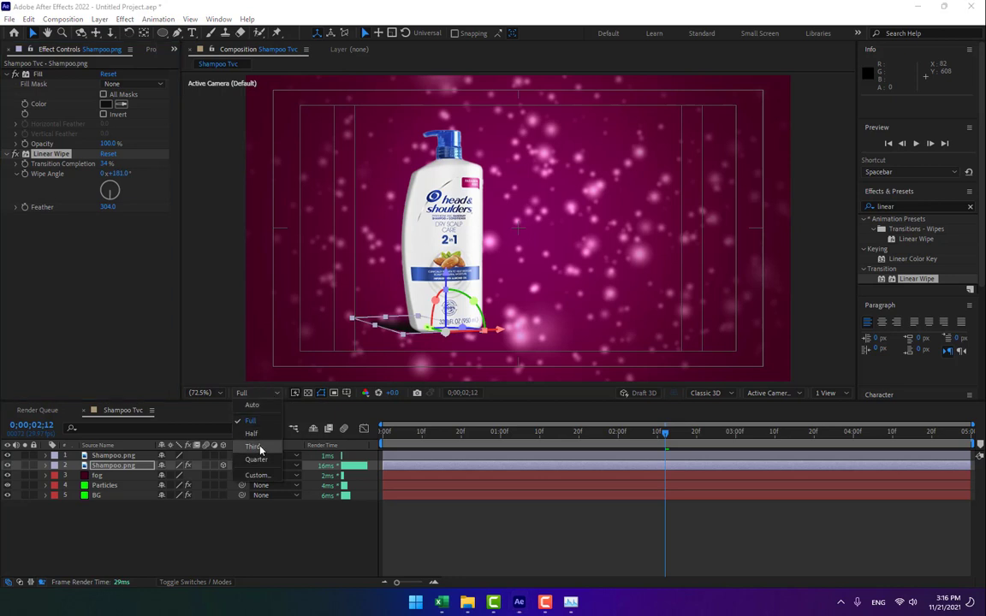
{"action": "left_click", "coordinate": [261, 450]}
{"action": "left_click_drag", "start_coordinate": [107, 206], "coordinate": [161, 300]}
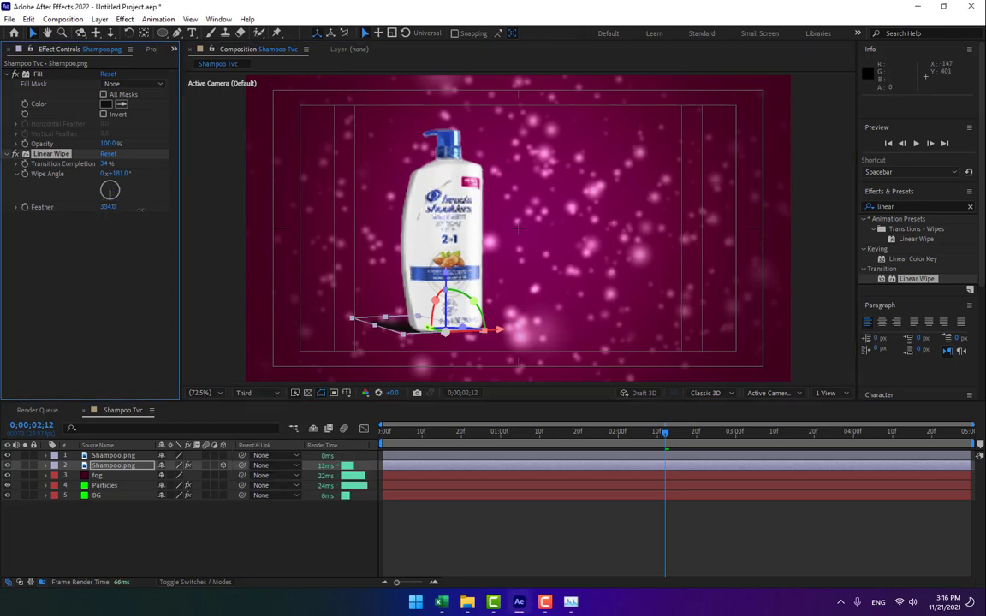
{"action": "left_click", "coordinate": [300, 562]}
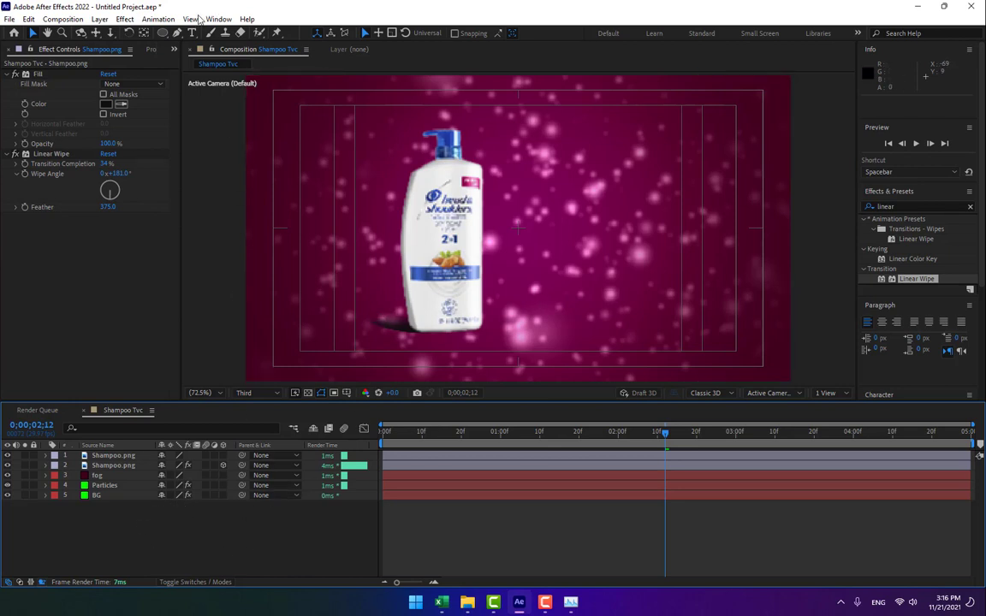
Import the 0732-1+(2) photo from the Ads Material folder and place it as the top layer at about 584.8, 328.3
{"action": "left_click", "coordinate": [151, 50]}
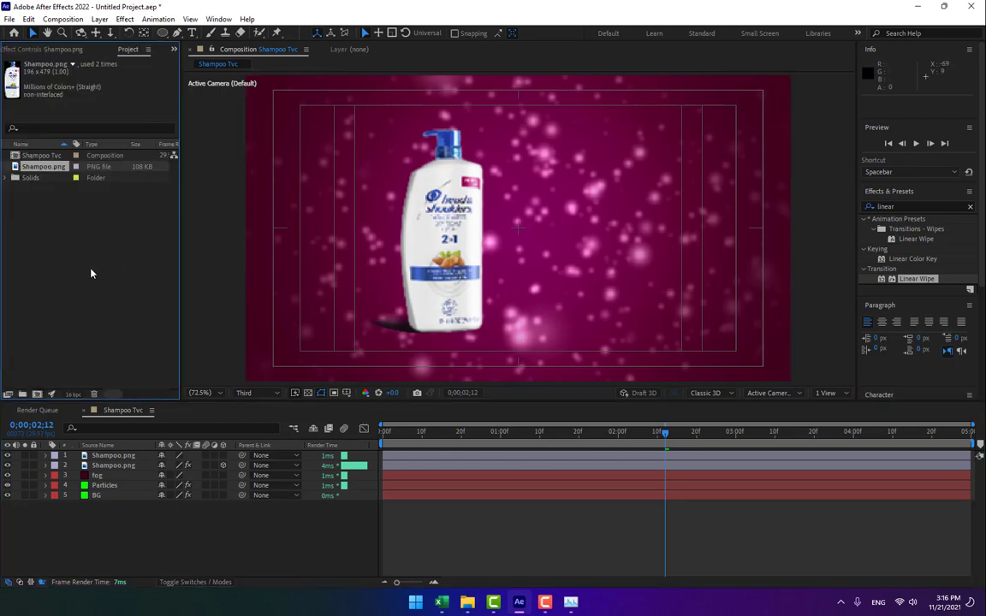
{"action": "double_click", "coordinate": [112, 250]}
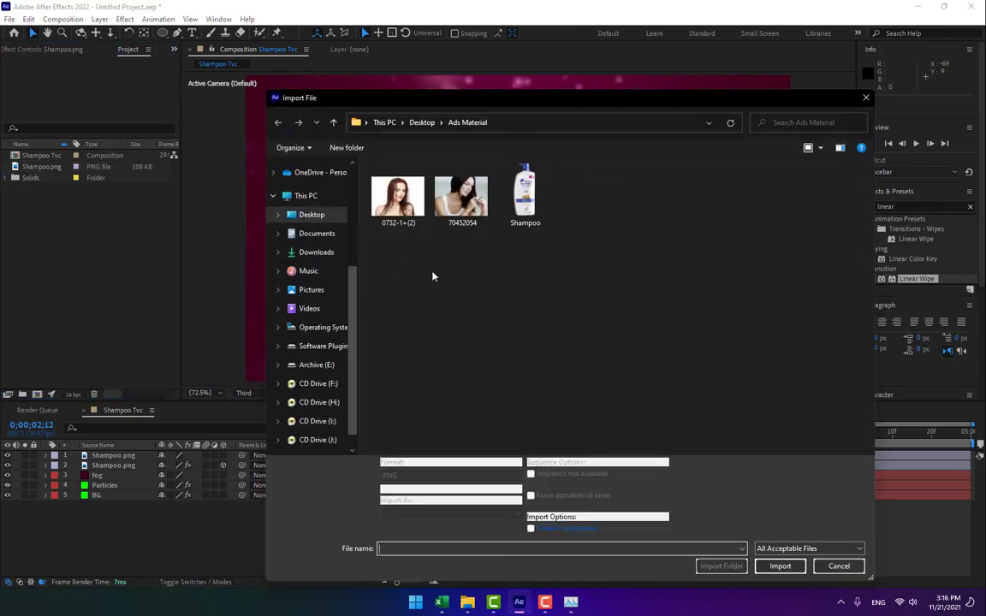
{"action": "double_click", "coordinate": [398, 197]}
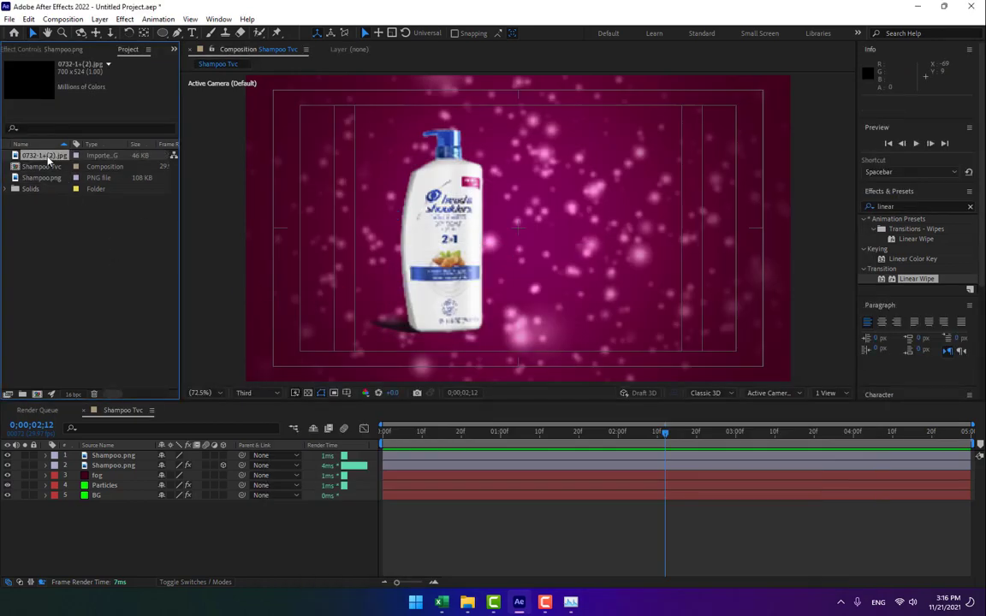
{"action": "left_click_drag", "start_coordinate": [48, 160], "coordinate": [482, 198]}
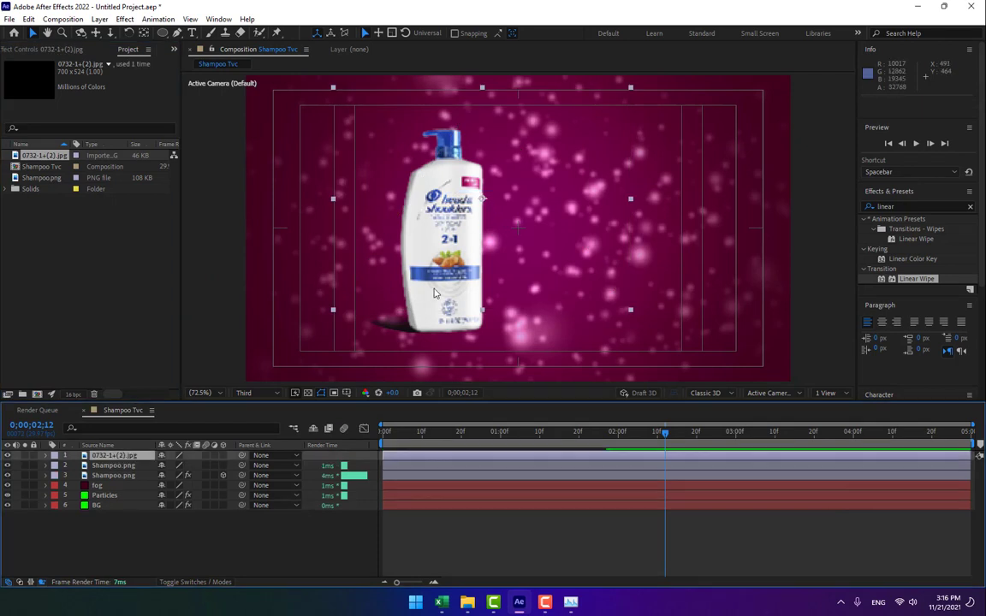
{"action": "left_click_drag", "start_coordinate": [505, 285], "coordinate": [521, 302]}
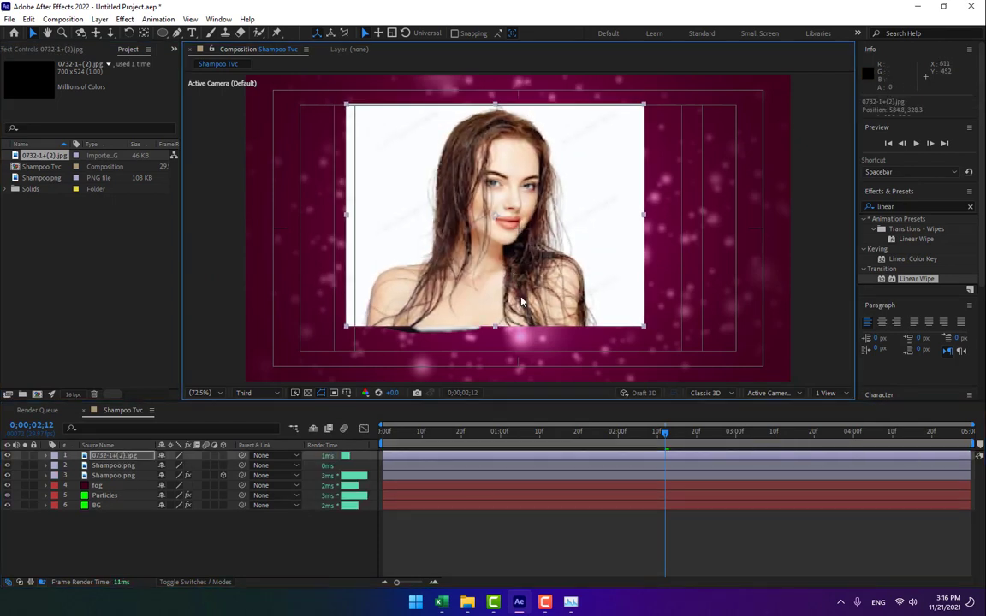
Mask the woman's photo with a circle centred on the image and spanning nearly its full height
{"action": "left_click", "coordinate": [163, 32]}
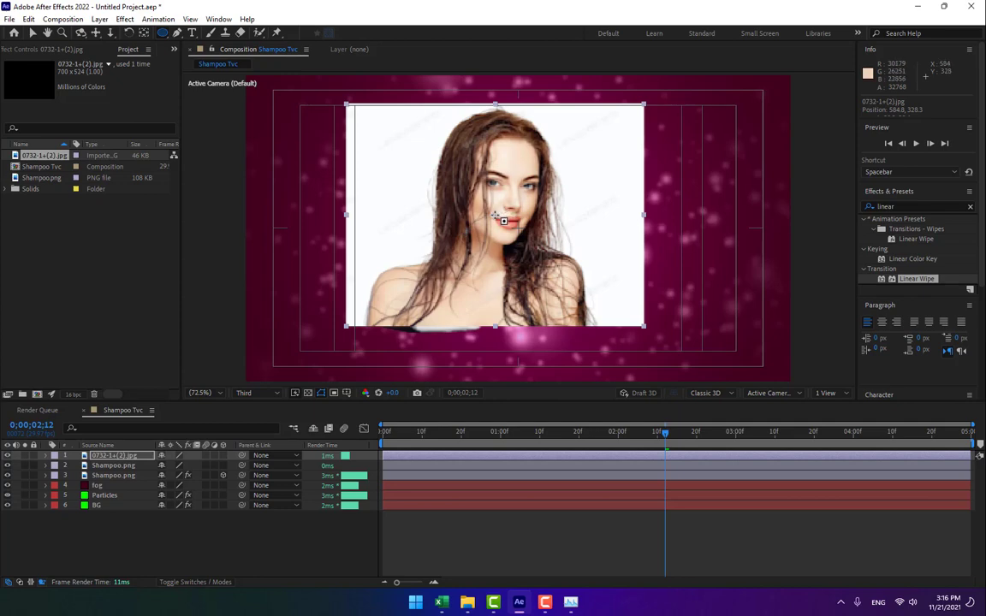
{"action": "mouse_move", "coordinate": [496, 218]}
{"action": "left_mouse_down"}
{"action": "mouse_move", "coordinate": [582, 287]}
{"action": "mouse_move", "coordinate": [593, 324]}
{"action": "left_mouse_up"}
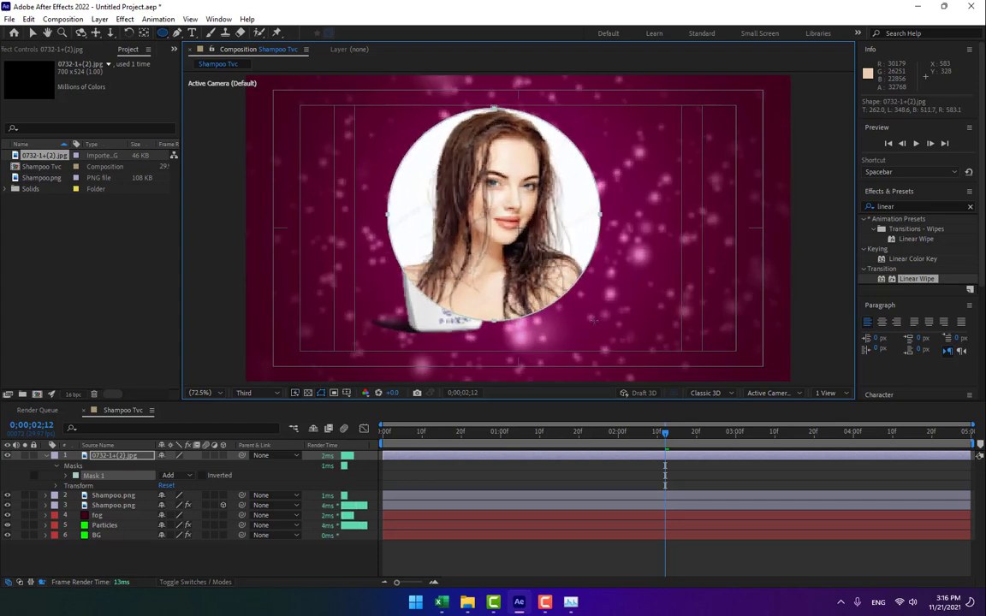
Draw a red-filled circle on a new shape layer over the masked photo, about the same size as the mask
{"action": "left_click", "coordinate": [267, 548]}
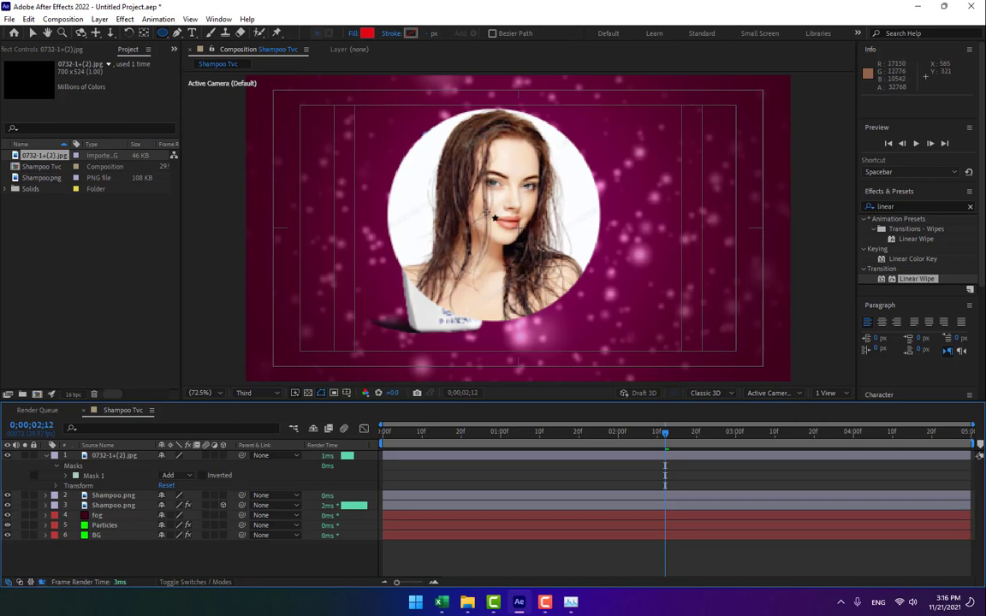
{"action": "left_click_drag", "start_coordinate": [495, 215], "coordinate": [596, 303]}
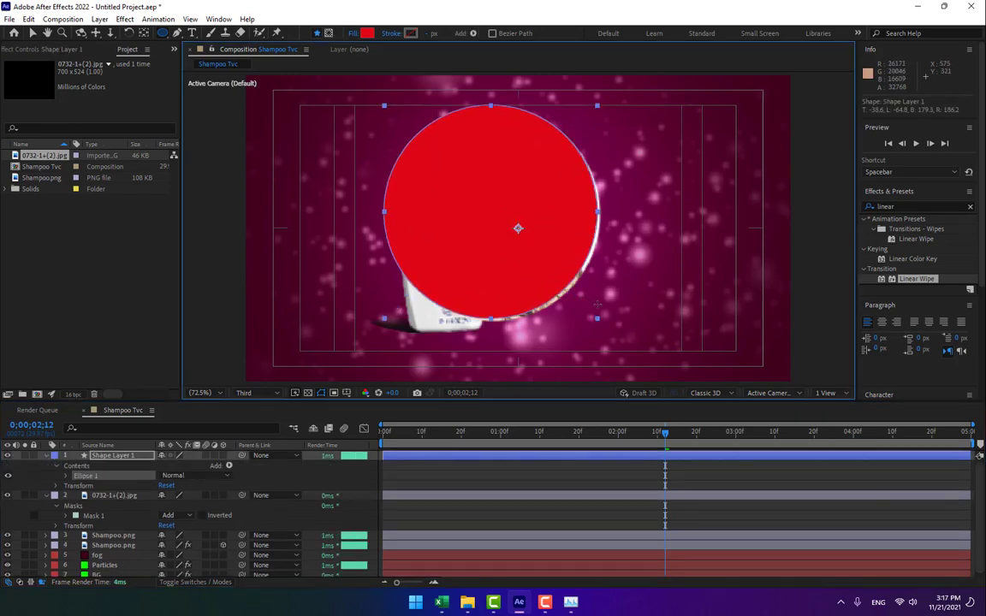
Nudge the red circle into alignment over the masked photo, to position 648, 367
{"action": "key", "text": "Right"}
{"action": "key", "text": "Right"}
{"action": "key", "text": "Right"}
{"action": "key", "text": "Right"}
{"action": "key", "text": "Right"}
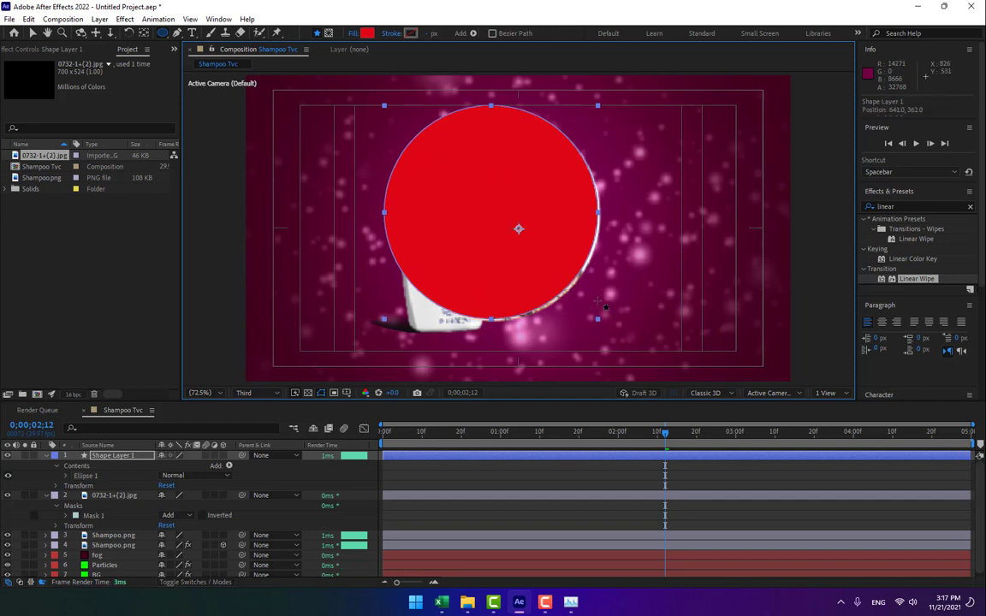
{"action": "key", "text": "Down"}
{"action": "key", "text": "Down"}
{"action": "key", "text": "Down"}
{"action": "key", "text": "Down"}
{"action": "key", "text": "Down"}
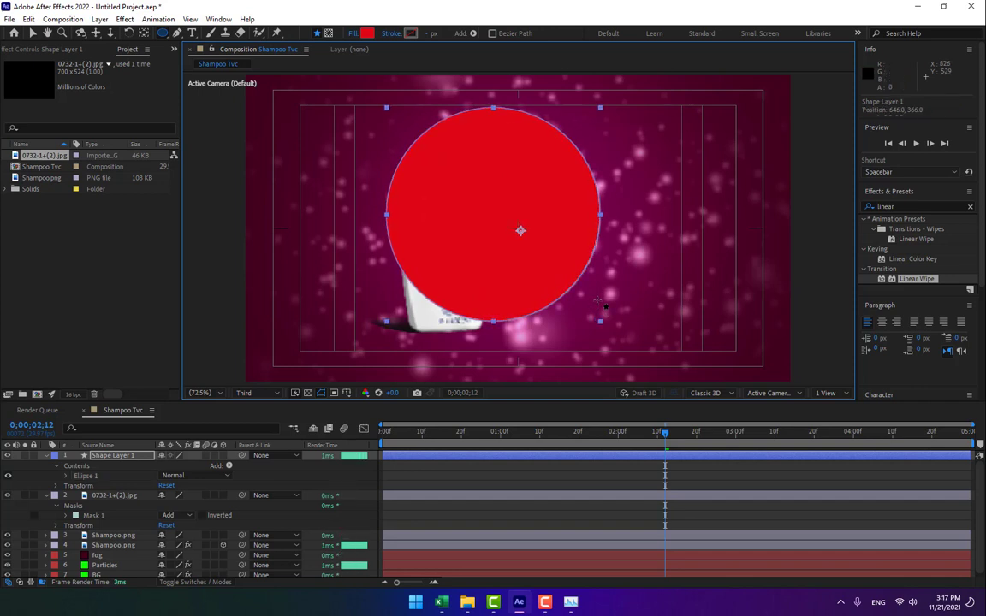
{"action": "key", "text": "Right"}
{"action": "key", "text": "Right"}
{"action": "key", "text": "Right"}
{"action": "key", "text": "Down"}
{"action": "key", "text": "Down"}
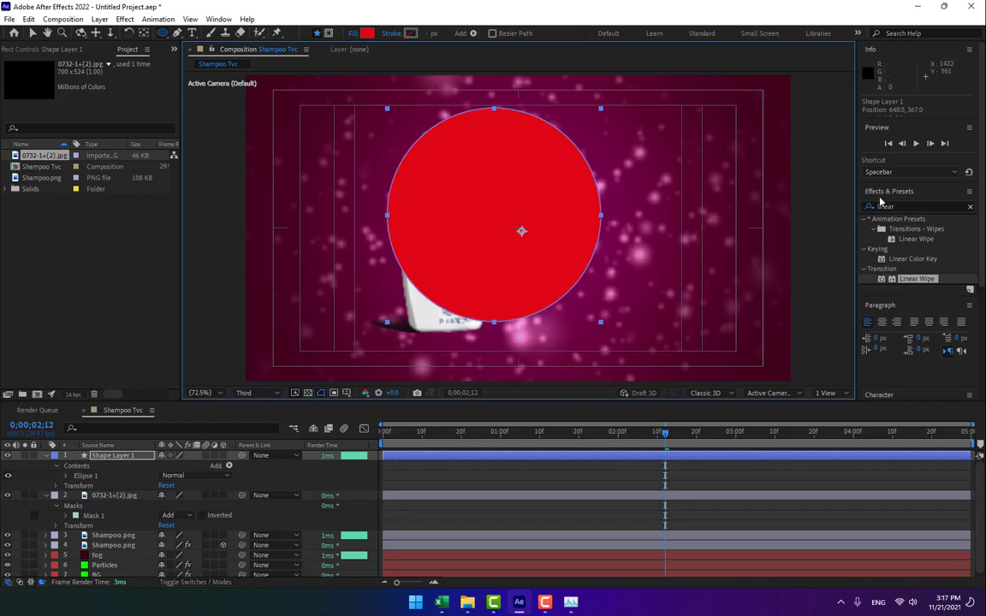
Remove the circle's fill and give it a solid-colour stroke instead
{"action": "left_click", "coordinate": [352, 33]}
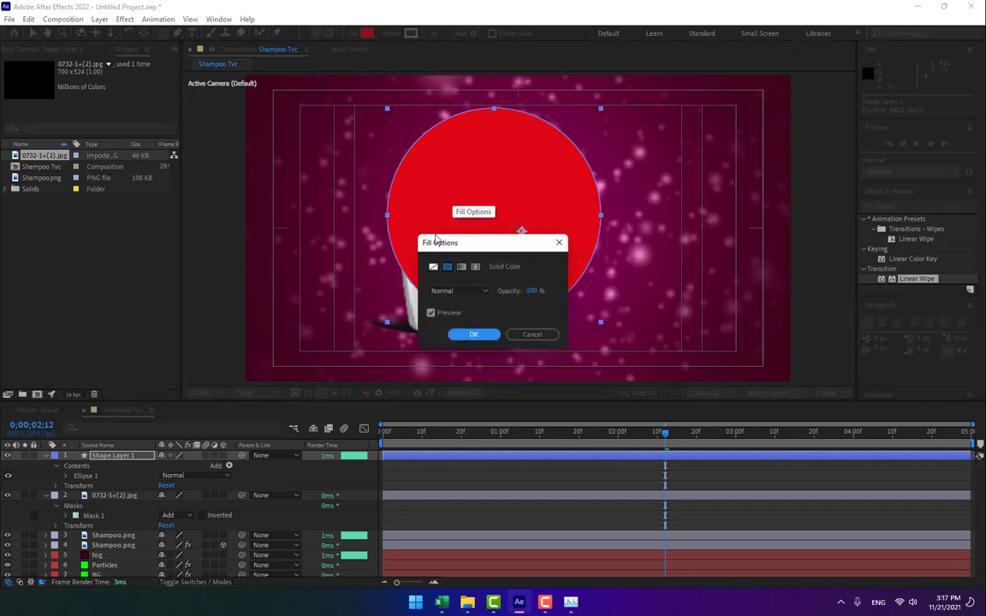
{"action": "left_click", "coordinate": [433, 265]}
{"action": "left_click", "coordinate": [469, 335]}
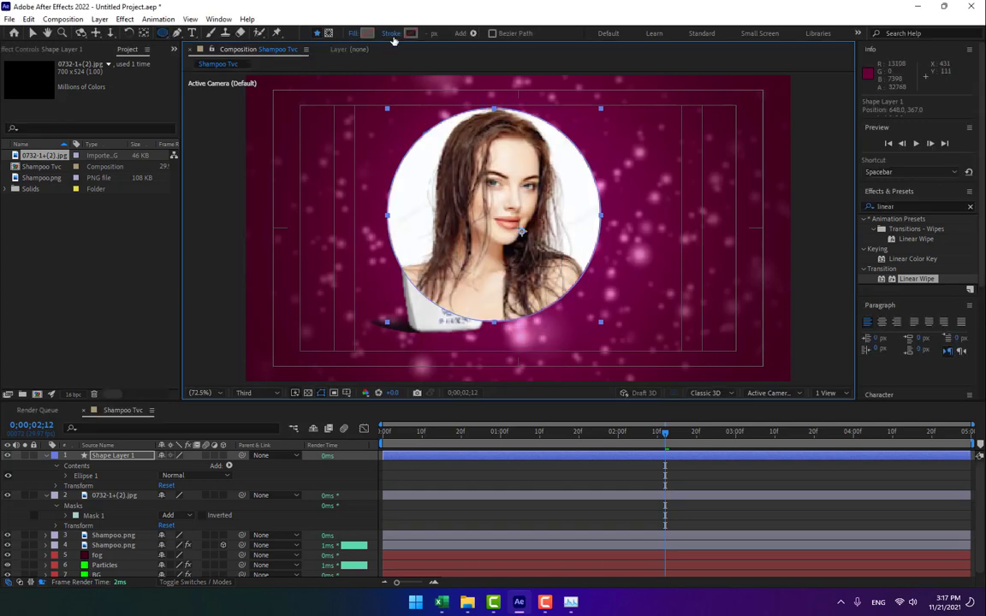
{"action": "left_click", "coordinate": [393, 33]}
{"action": "left_click", "coordinate": [448, 266]}
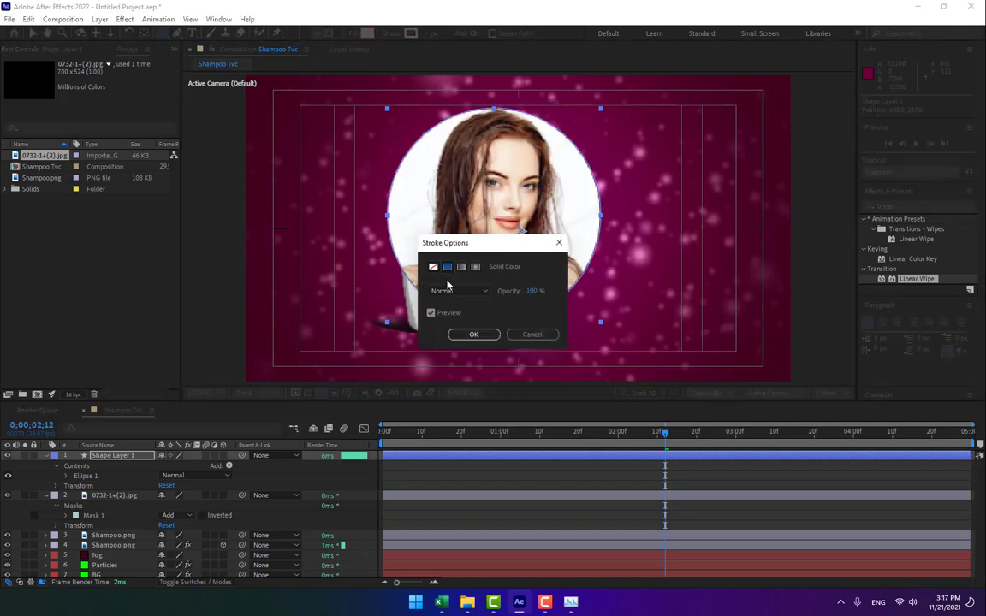
{"action": "left_click", "coordinate": [471, 335]}
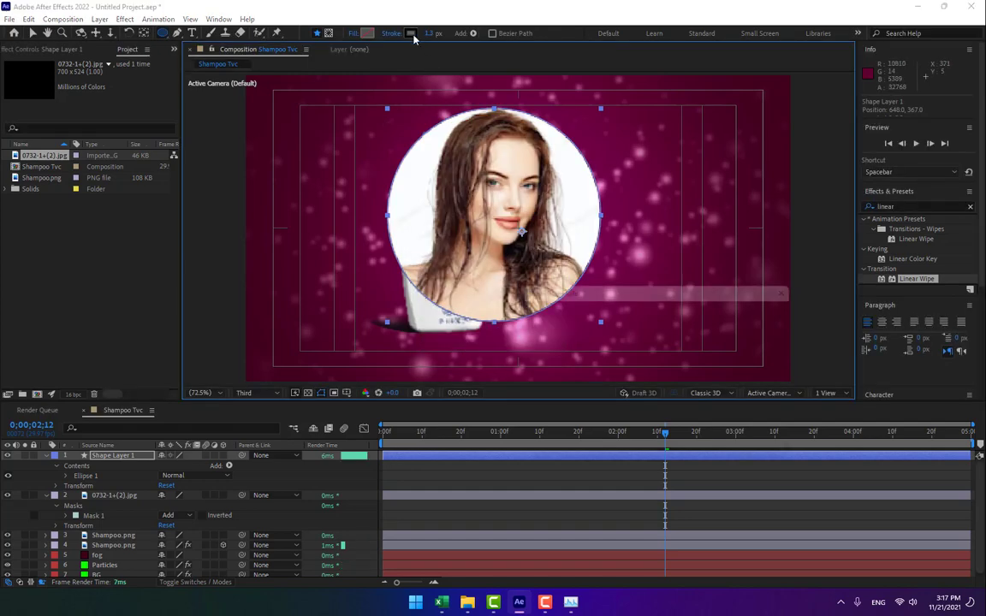
Colour the circle's stroke red and set its width to about 14.7 px
{"action": "left_click", "coordinate": [411, 32]}
{"action": "left_click", "coordinate": [668, 302]}
{"action": "left_click", "coordinate": [779, 305]}
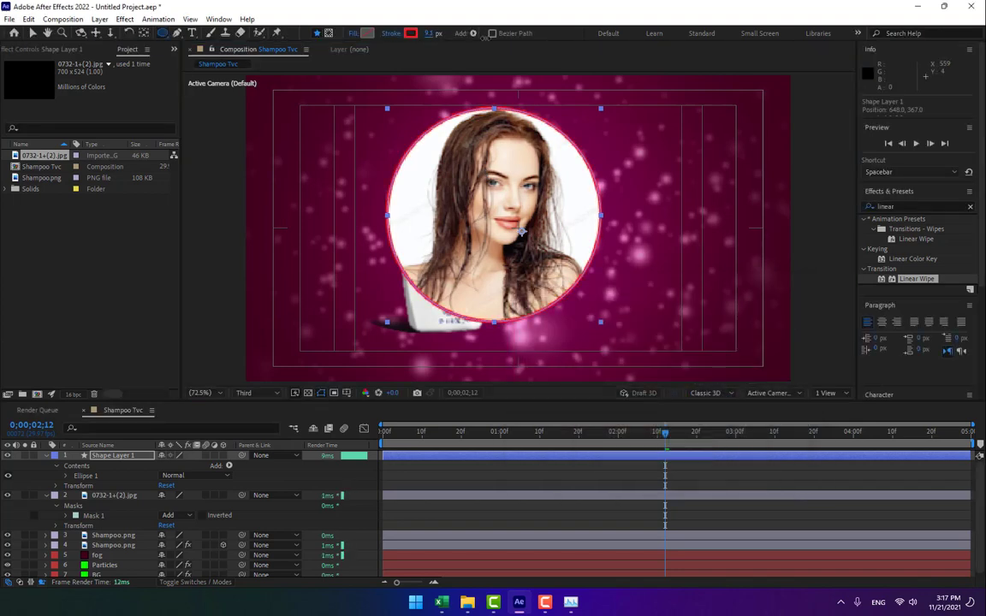
{"action": "left_click_drag", "start_coordinate": [485, 39], "coordinate": [497, 41]}
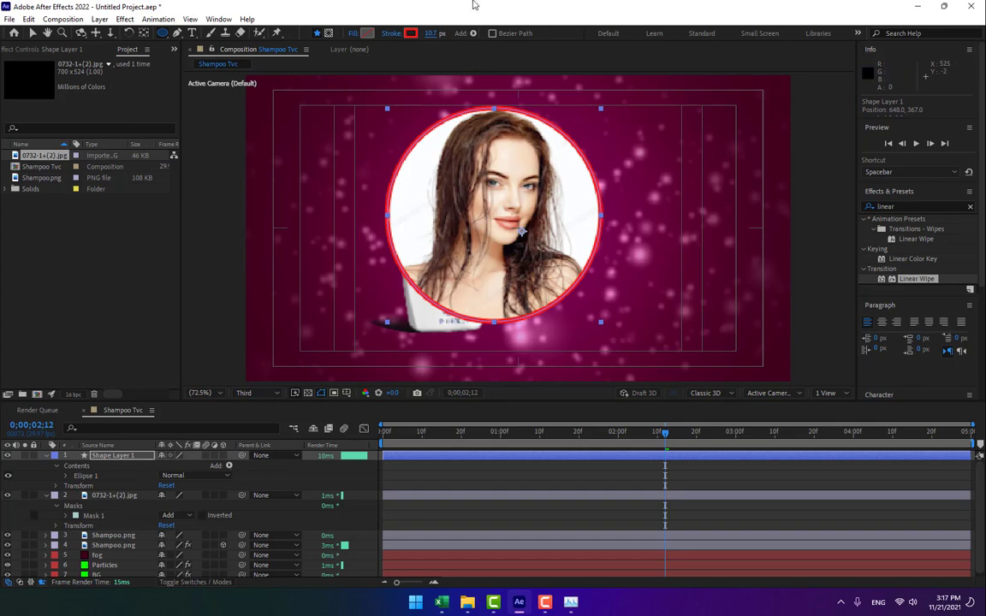
{"action": "left_click_drag", "start_coordinate": [432, 32], "coordinate": [445, 32]}
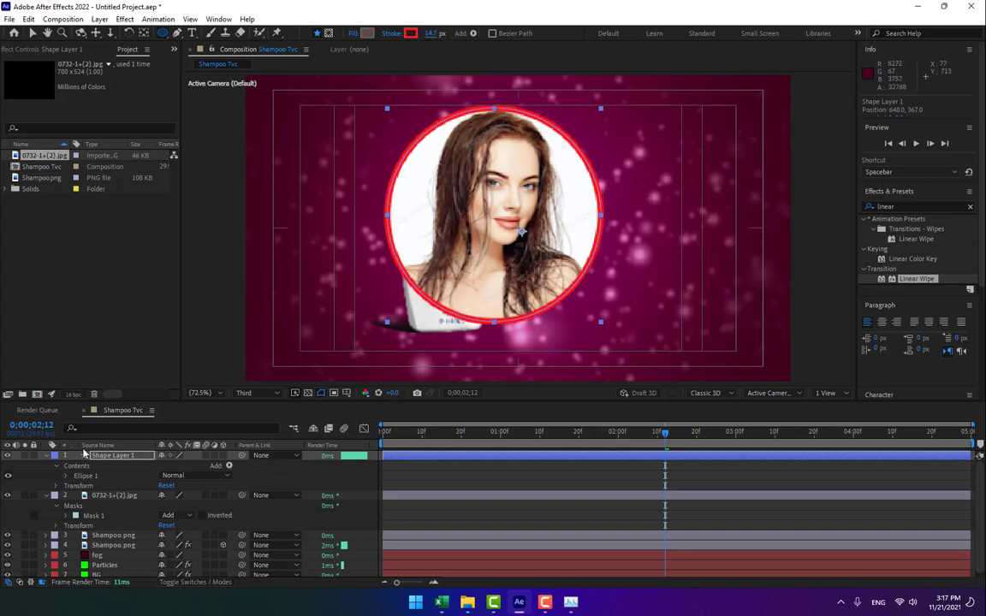
Add Trim Paths to the circle with End at 39% and Offset at 19° so only an arc is drawn
{"action": "left_click", "coordinate": [48, 457]}
{"action": "left_click", "coordinate": [46, 457]}
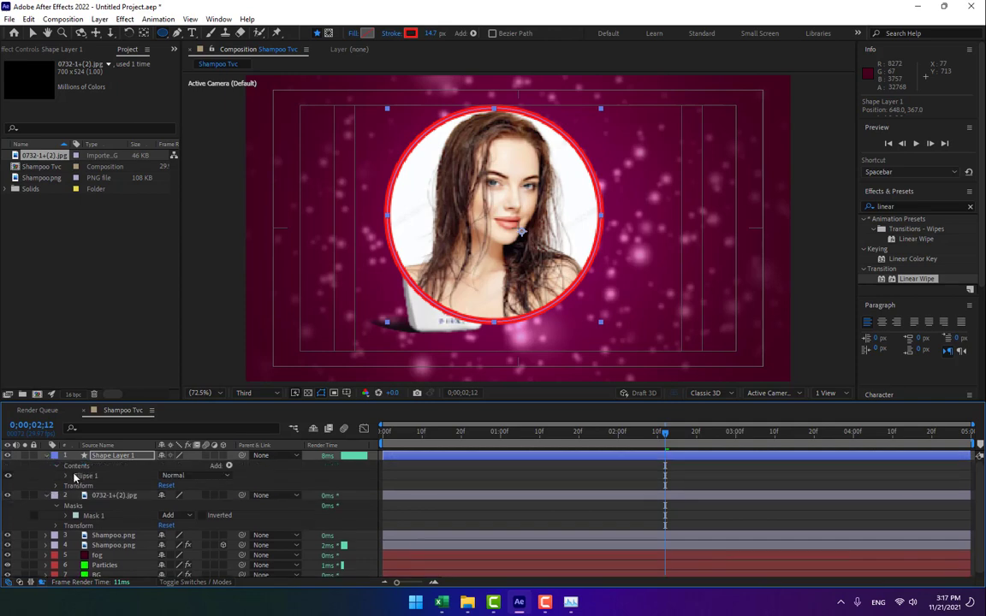
{"action": "left_click", "coordinate": [229, 465]}
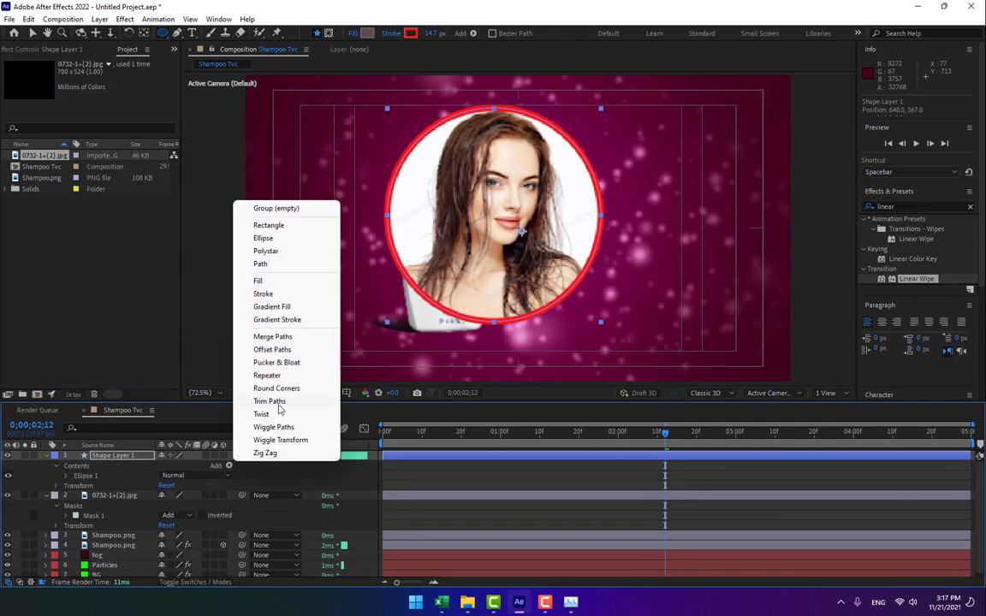
{"action": "left_click", "coordinate": [270, 401]}
{"action": "left_click", "coordinate": [75, 497]}
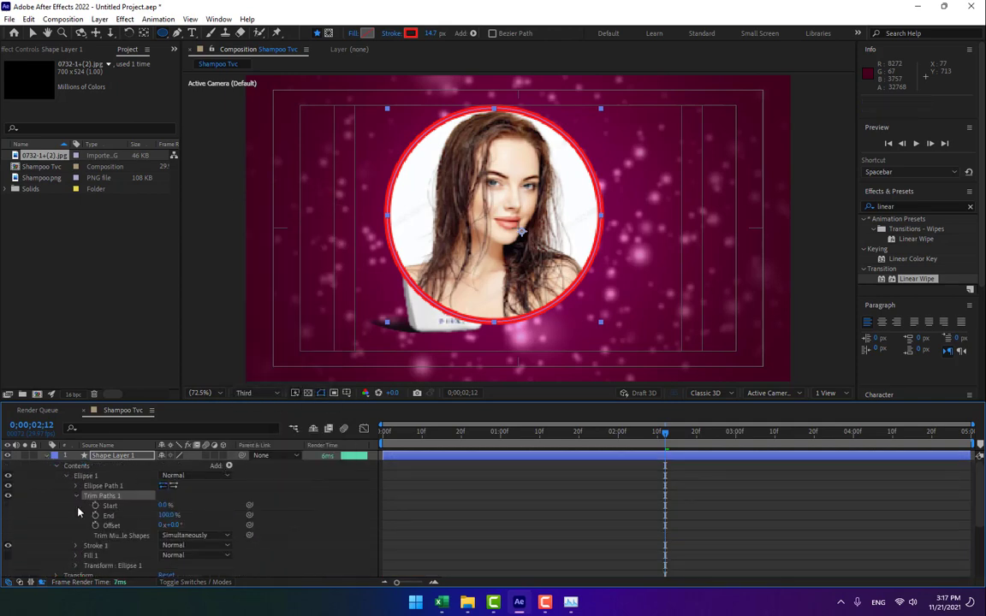
{"action": "left_click_drag", "start_coordinate": [165, 515], "coordinate": [138, 517]}
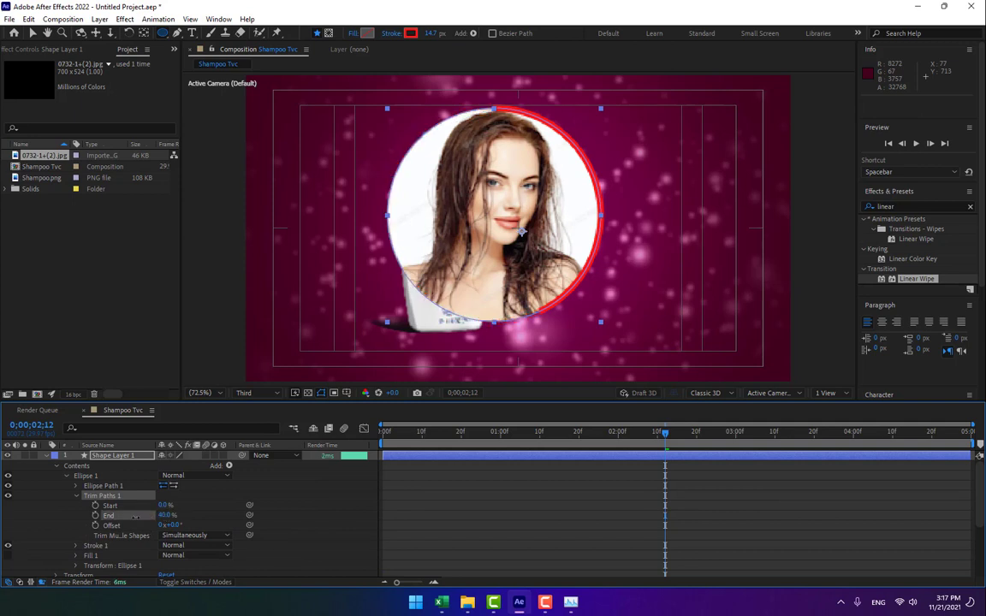
{"action": "left_click_drag", "start_coordinate": [161, 524], "coordinate": [186, 524]}
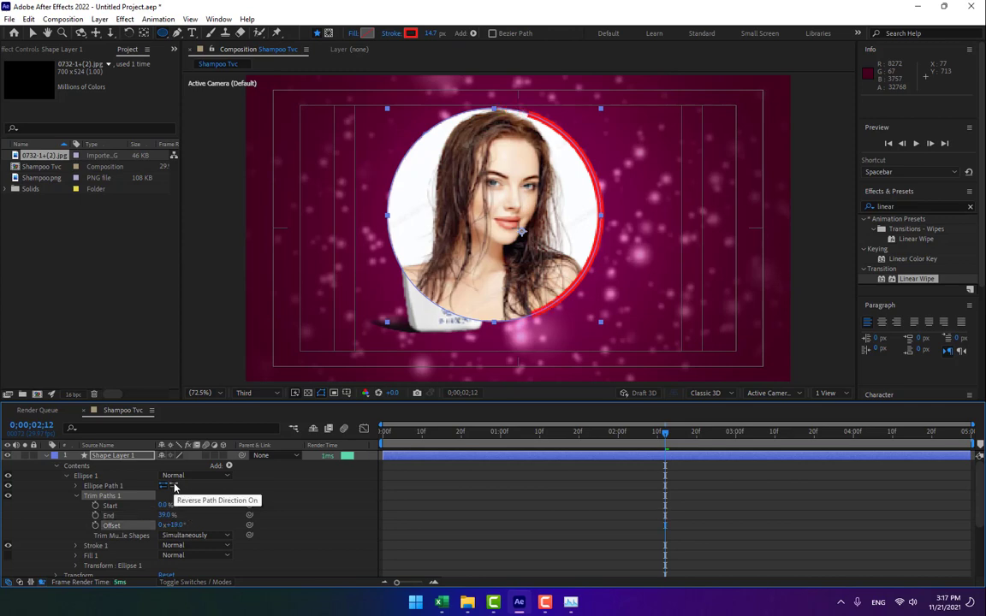
{"action": "left_click", "coordinate": [49, 457]}
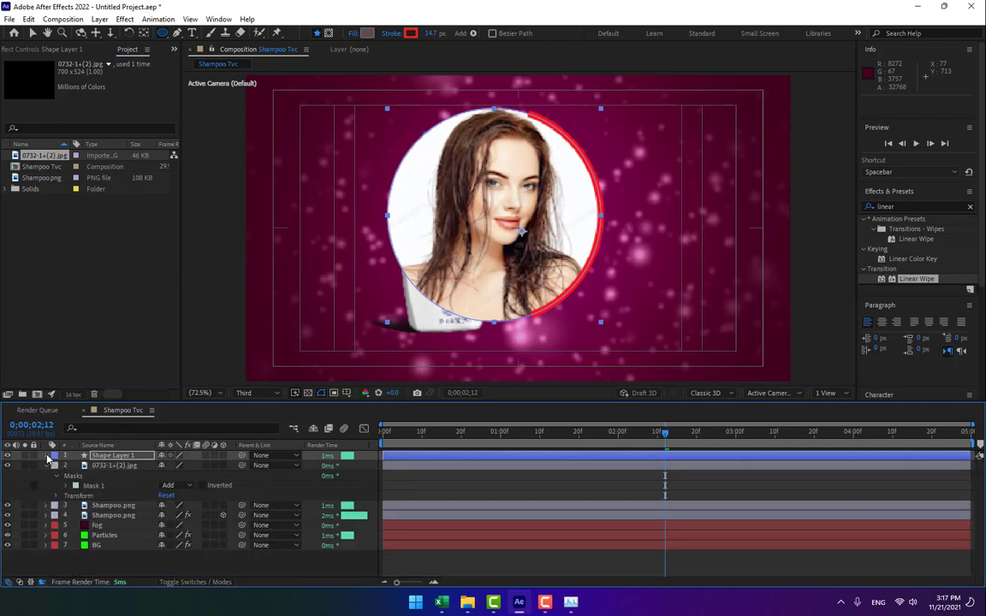
{"action": "left_click", "coordinate": [46, 467]}
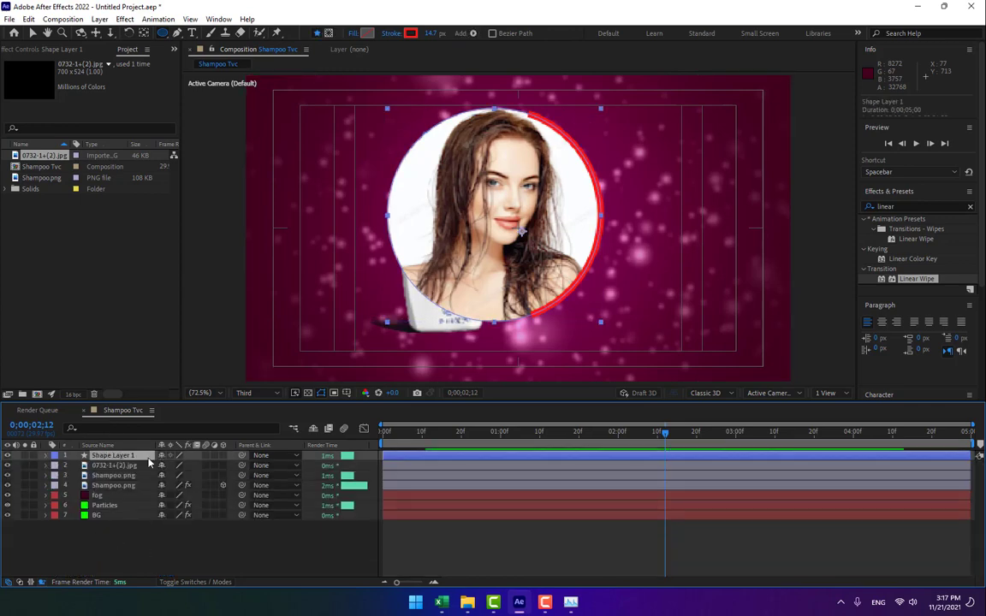
Pre-compose the shape layer and the woman's photo together as Footage
{"action": "left_click", "coordinate": [111, 456]}
{"action": "left_click", "coordinate": [120, 466], "text": "shift"}
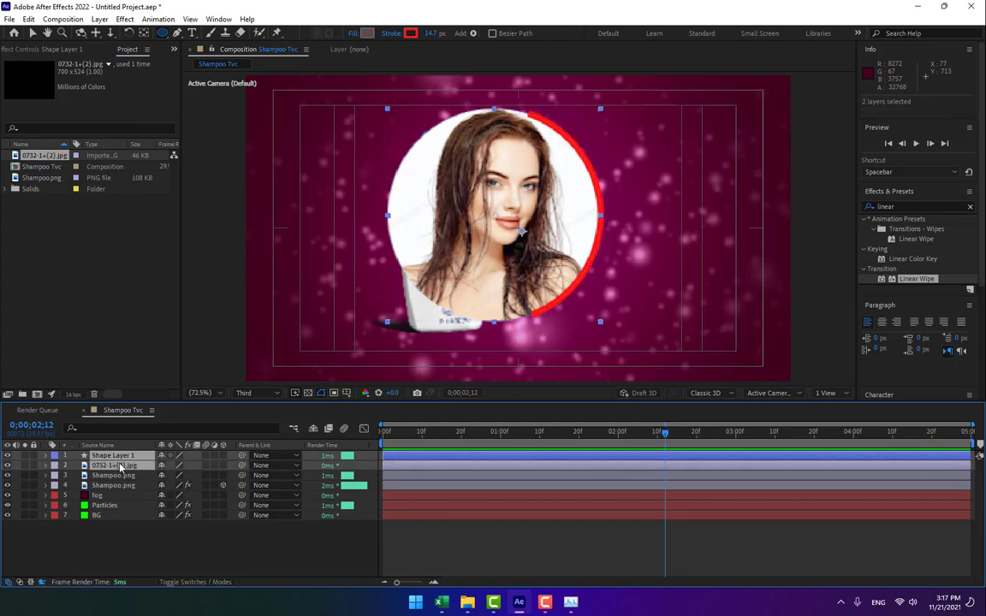
{"action": "right_click", "coordinate": [120, 467]}
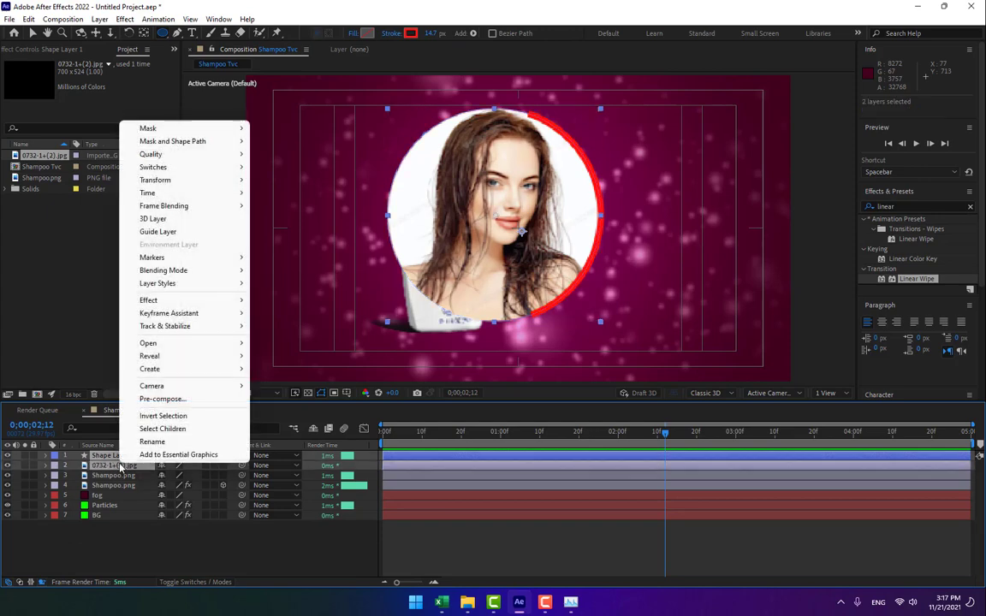
{"action": "left_click", "coordinate": [160, 400]}
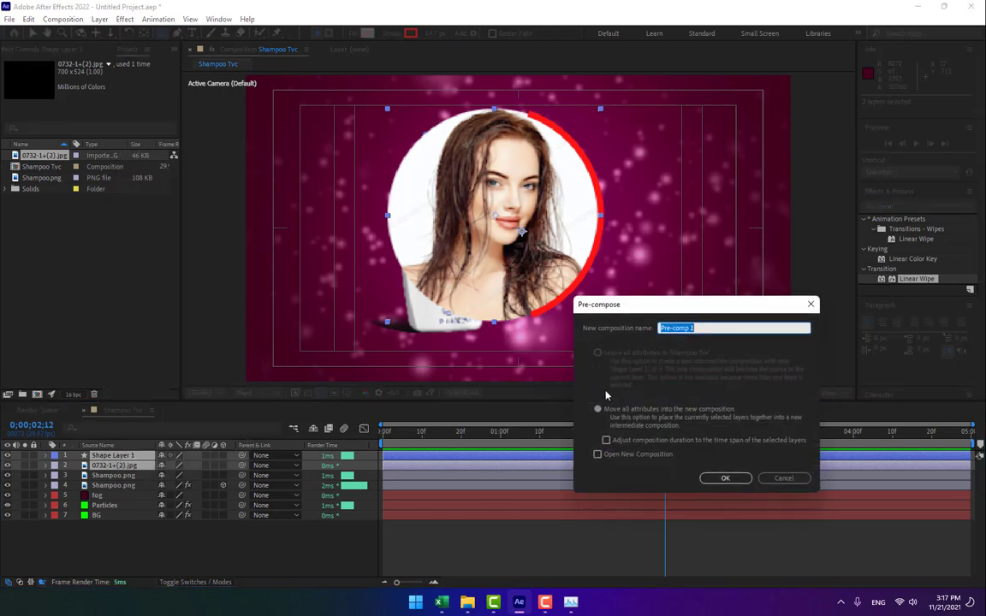
{"action": "type", "text": "Footage"}
{"action": "key", "text": "Return"}
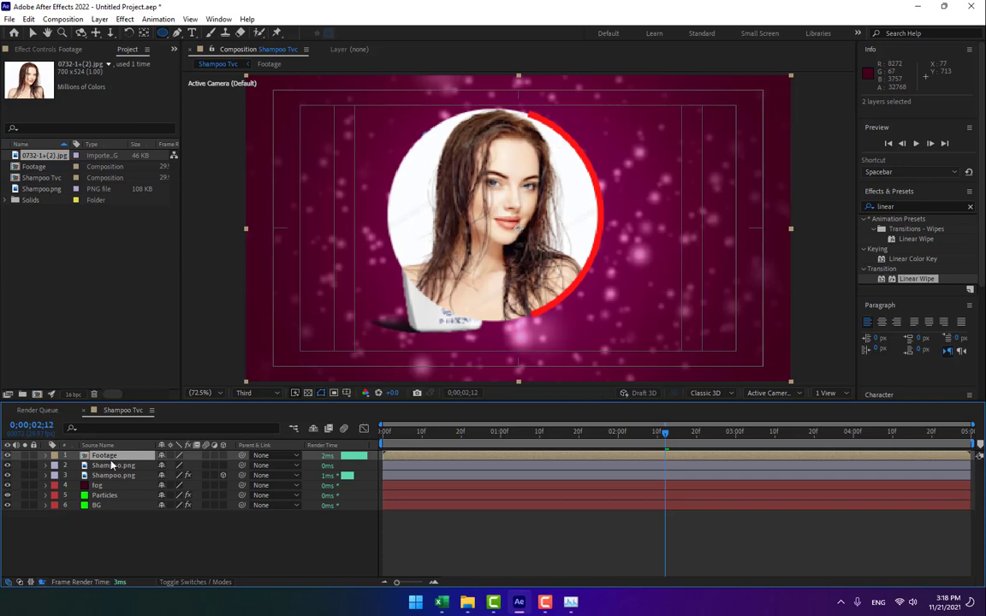
Place the Footage layer beneath both Shampoo.png layers and shift it behind the bottle to about 724.1, 376.6
{"action": "left_click_drag", "start_coordinate": [111, 465], "coordinate": [111, 483]}
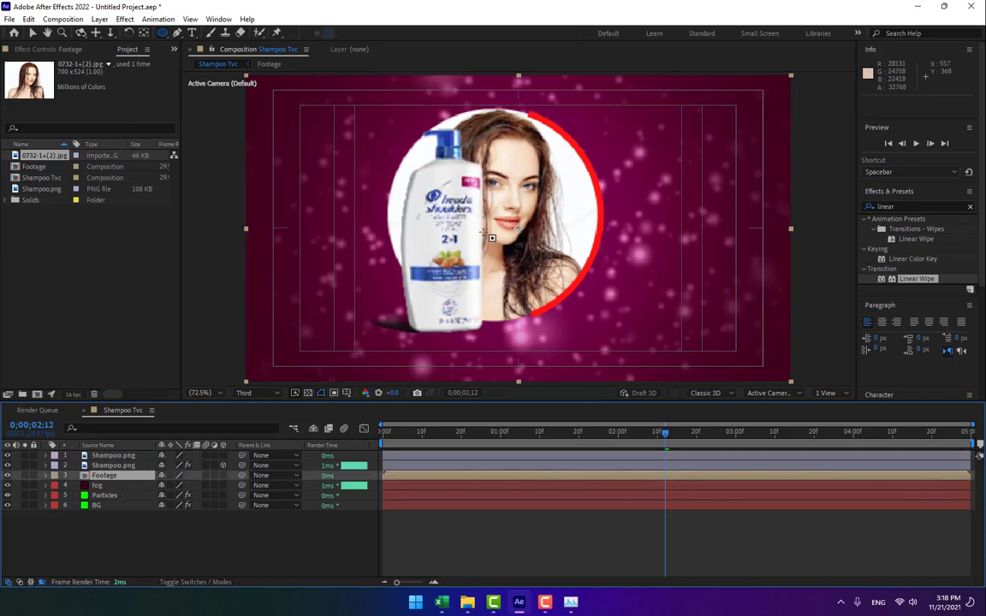
{"action": "key", "text": "v"}
{"action": "left_click_drag", "start_coordinate": [536, 192], "coordinate": [564, 200]}
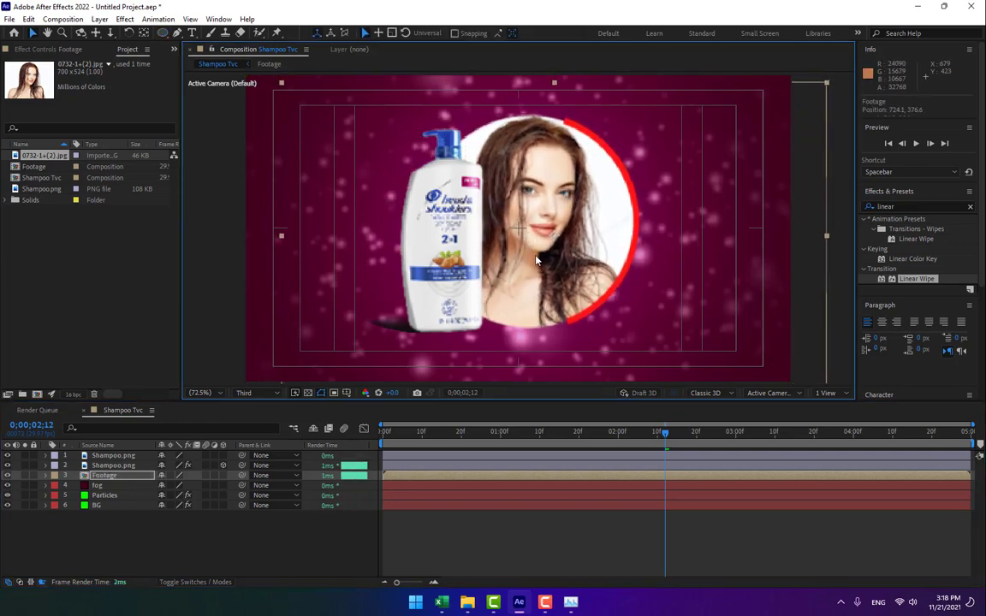
Scale the Footage layer to 92% and reposition it at about 735.2, 398.6
{"action": "key", "text": "s"}
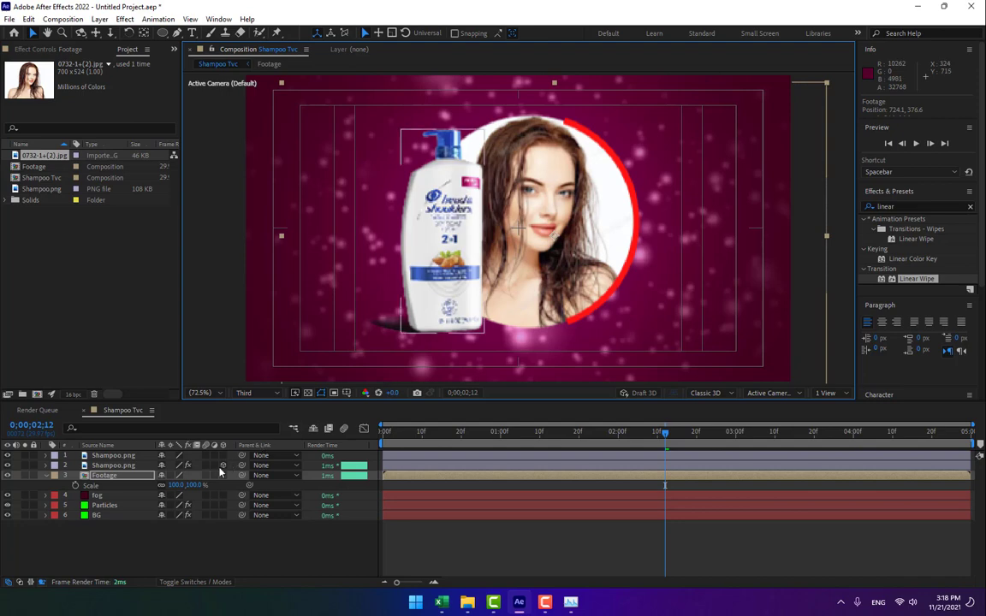
{"action": "mouse_move", "coordinate": [178, 485]}
{"action": "left_mouse_down"}
{"action": "mouse_move", "coordinate": [124, 486]}
{"action": "mouse_move", "coordinate": [196, 485]}
{"action": "left_mouse_up"}
{"action": "left_click_drag", "start_coordinate": [539, 270], "coordinate": [545, 280]}
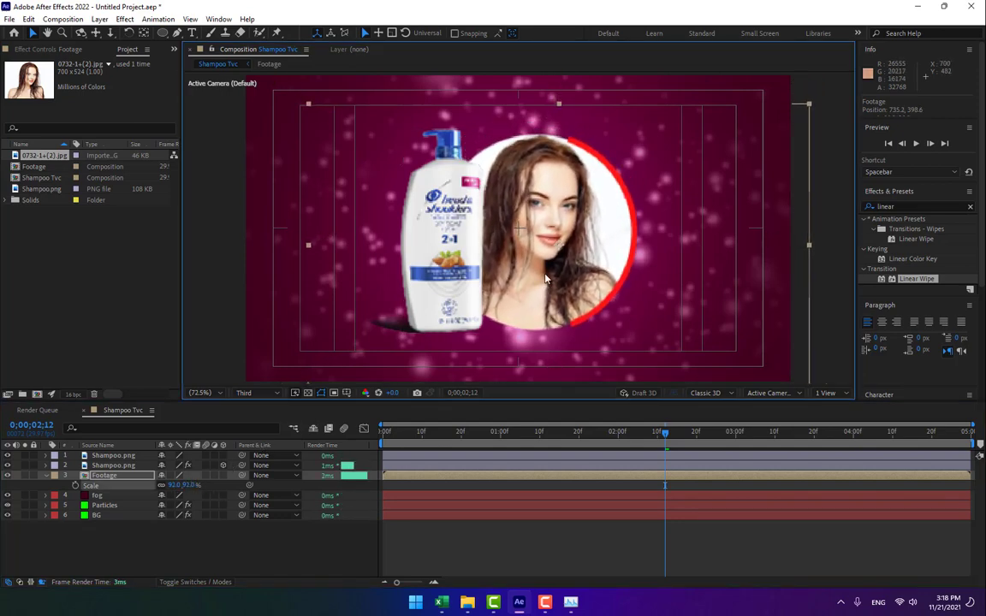
Add a horizontal guide at 601 along the bottle's base and move the Footage layer to about 748, 402.9 to match it
{"action": "key", "text": "ctrl+r"}
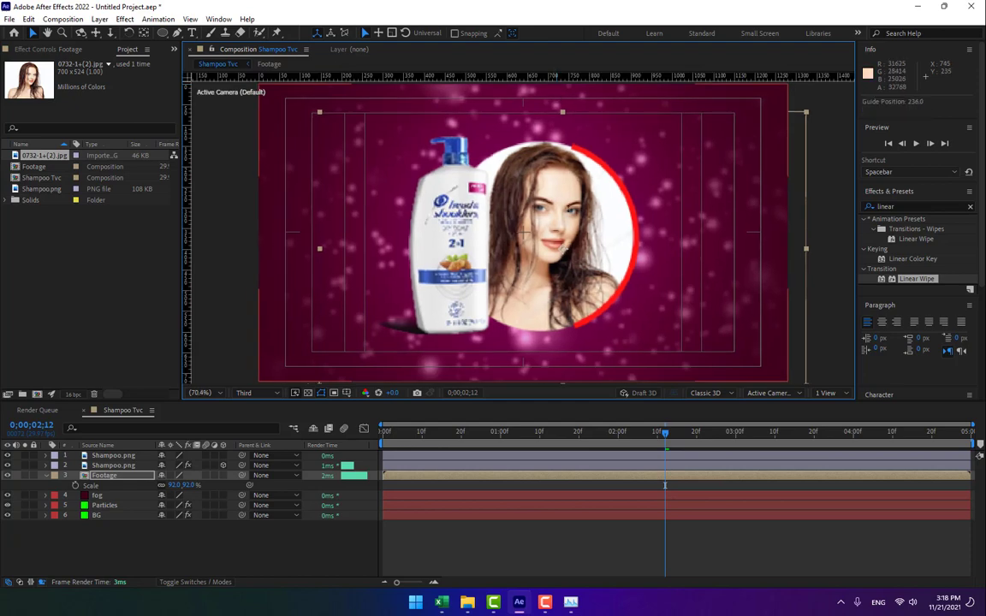
{"action": "left_click_drag", "start_coordinate": [568, 244], "coordinate": [570, 333]}
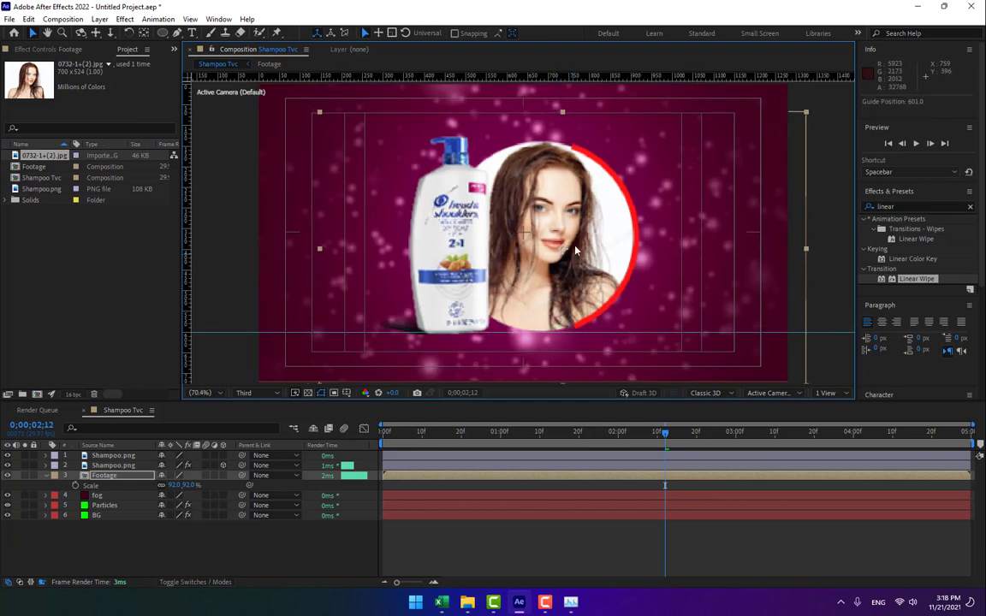
{"action": "left_click_drag", "start_coordinate": [579, 247], "coordinate": [586, 247]}
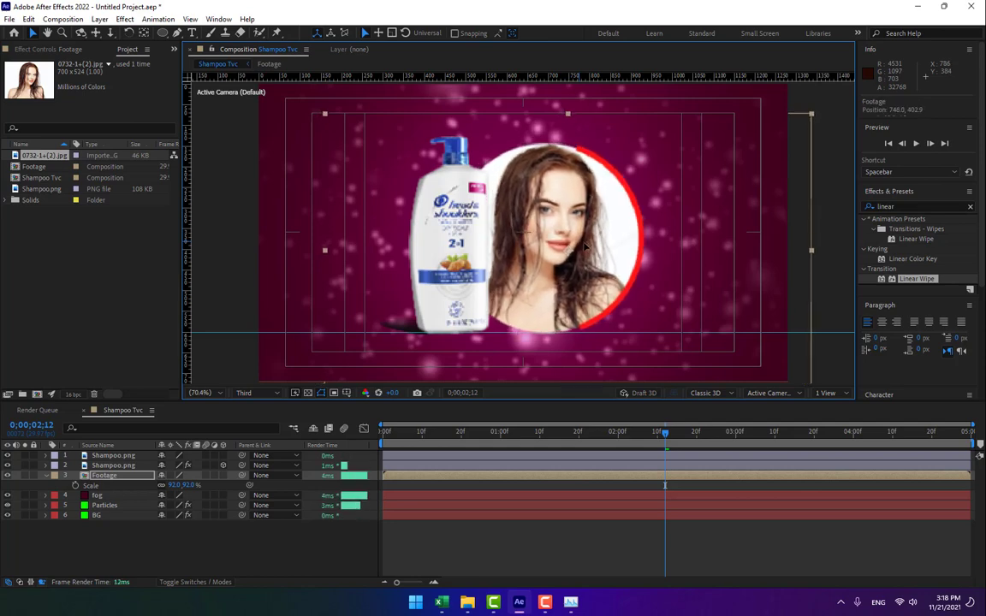
Open the Footage composition with a transparent background view and duplicate the woman's photo layer, selecting the lower copy
{"action": "double_click", "coordinate": [131, 478]}
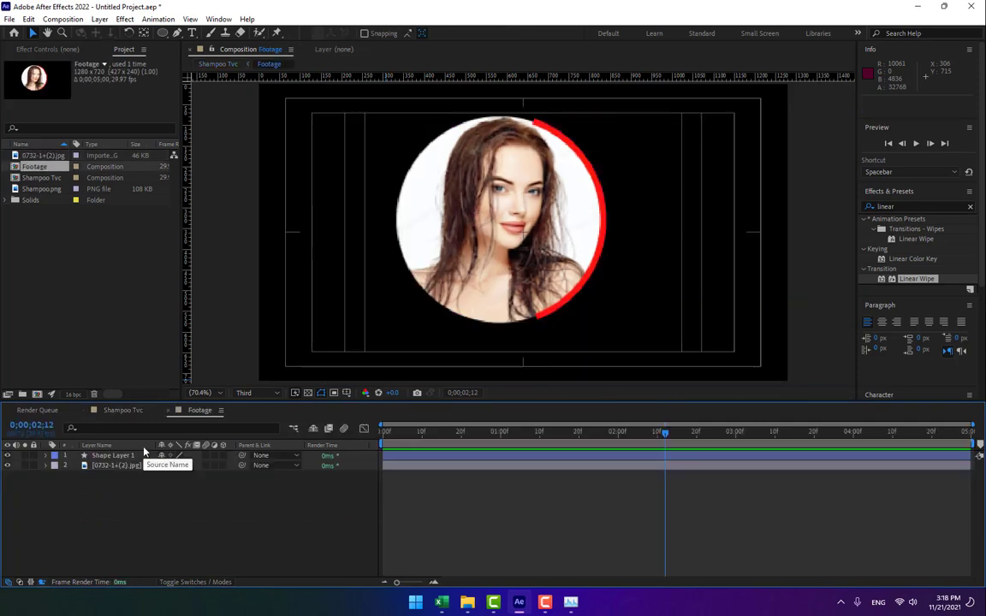
{"action": "left_click", "coordinate": [309, 393]}
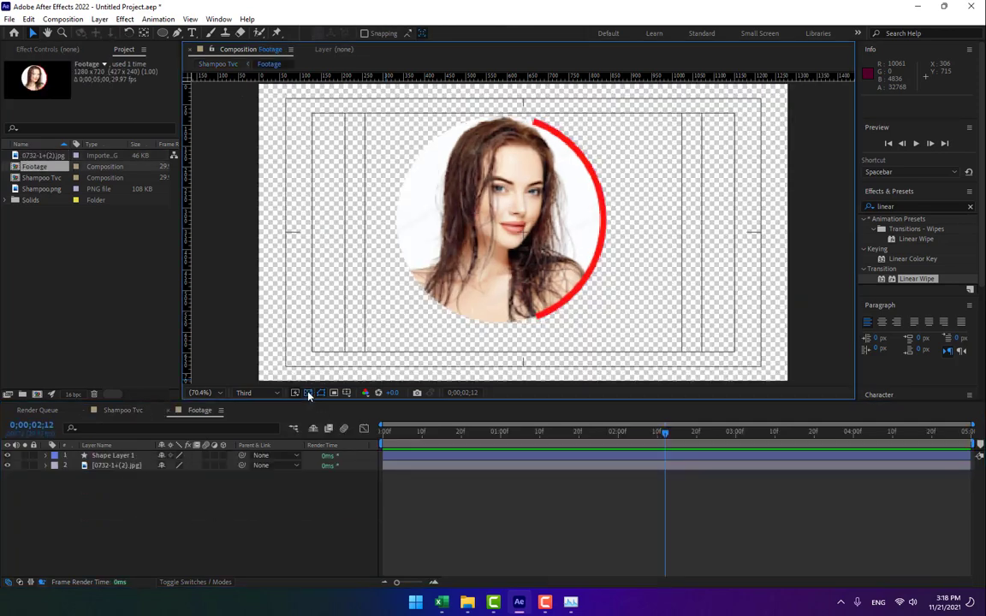
{"action": "left_click", "coordinate": [109, 466]}
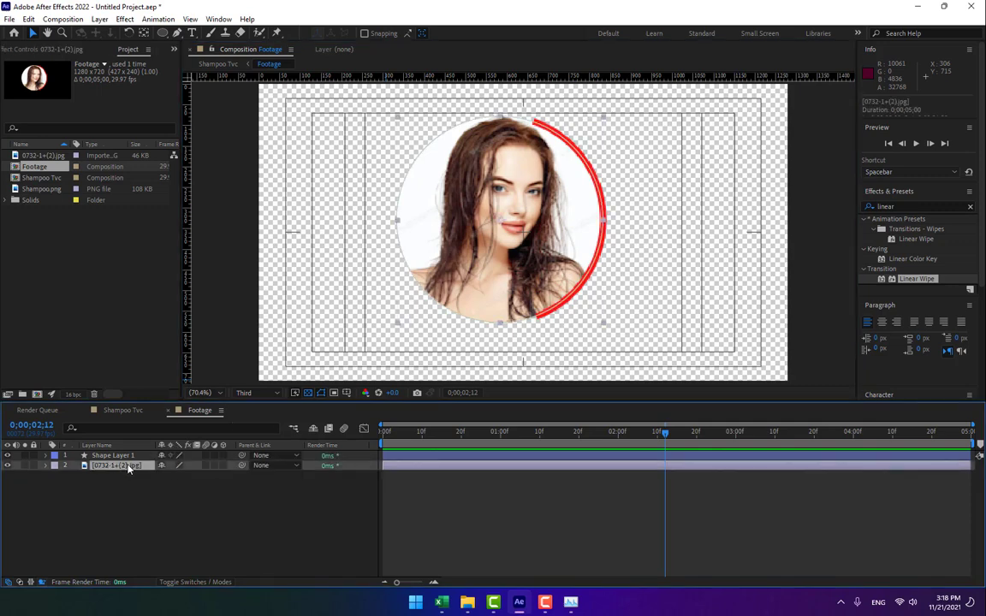
{"action": "key", "text": "ctrl+d"}
{"action": "left_click", "coordinate": [128, 476]}
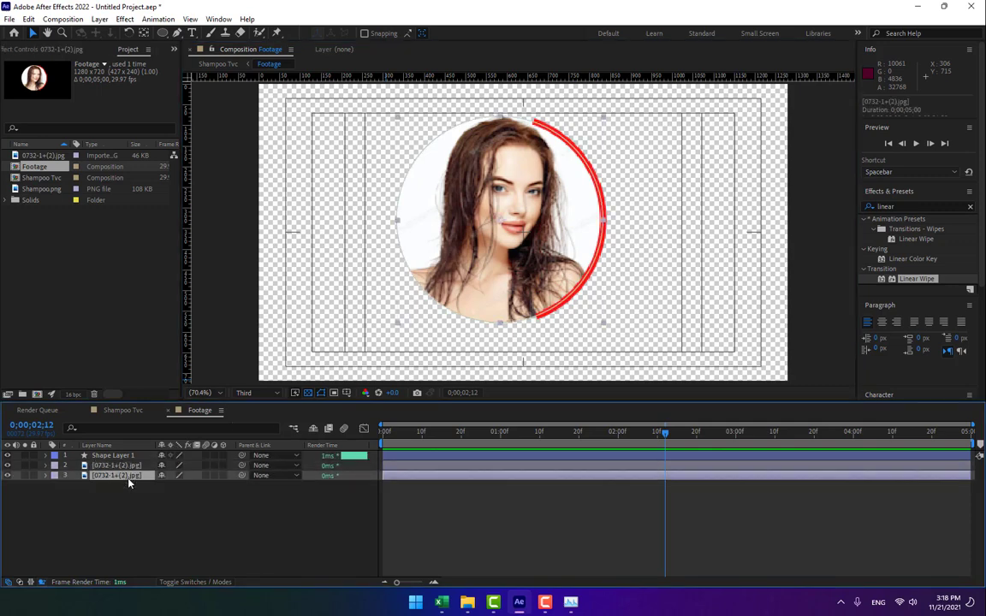
{"action": "left_click", "coordinate": [223, 475]}
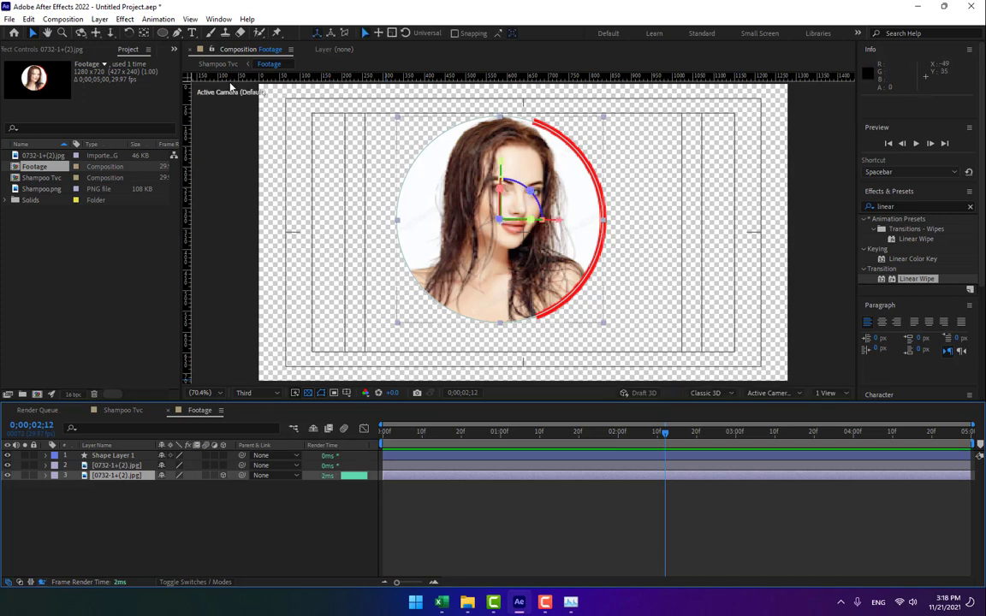
{"action": "left_click", "coordinate": [144, 32]}
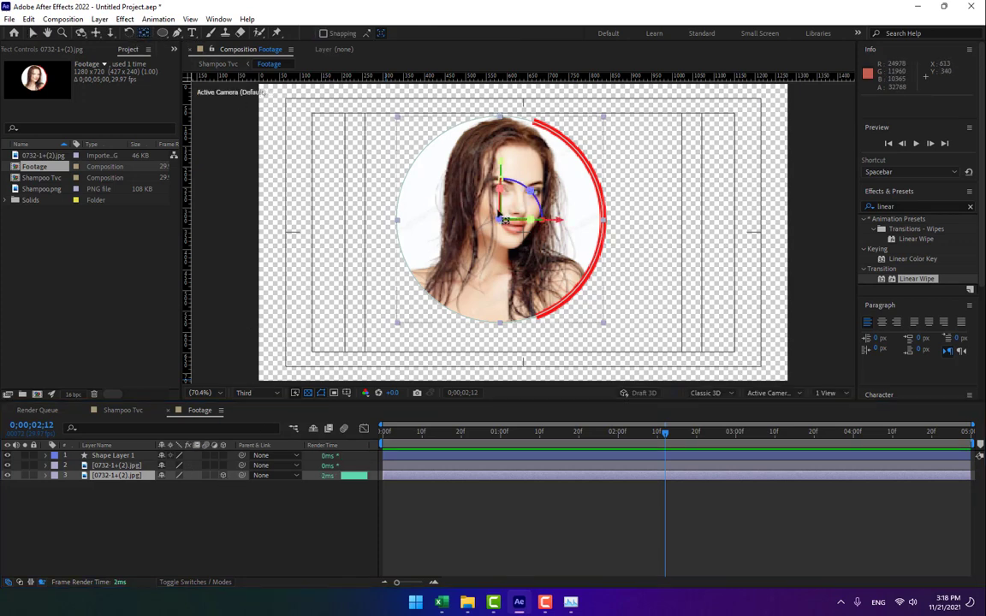
{"action": "left_click_drag", "start_coordinate": [503, 308], "coordinate": [511, 324]}
{"action": "key", "text": "ctrl+z"}
{"action": "left_click", "coordinate": [224, 475]}
{"action": "left_click", "coordinate": [226, 480]}
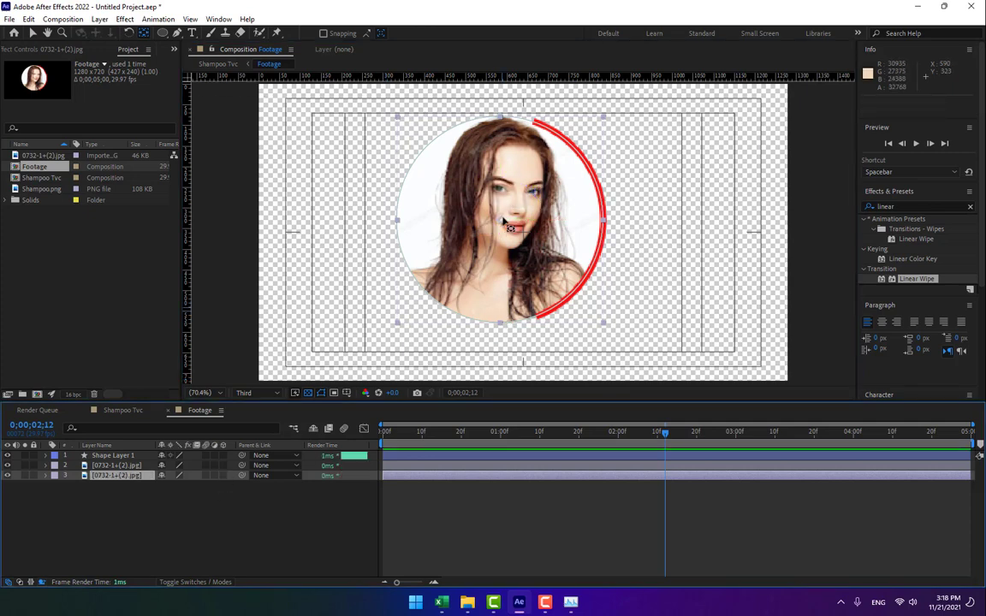
Move the lower photo copy's anchor point to the circle's bottom edge, make the layer 3D and tilt its X orientation to about 275.6°
{"action": "left_click", "coordinate": [505, 313]}
{"action": "left_click_drag", "start_coordinate": [505, 310], "coordinate": [503, 323]}
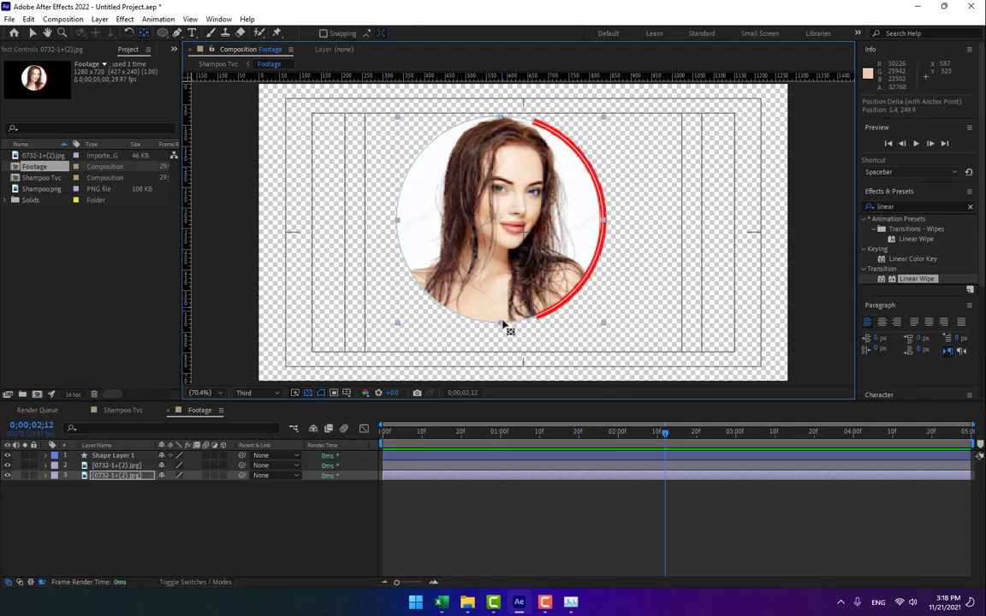
{"action": "left_click", "coordinate": [223, 476]}
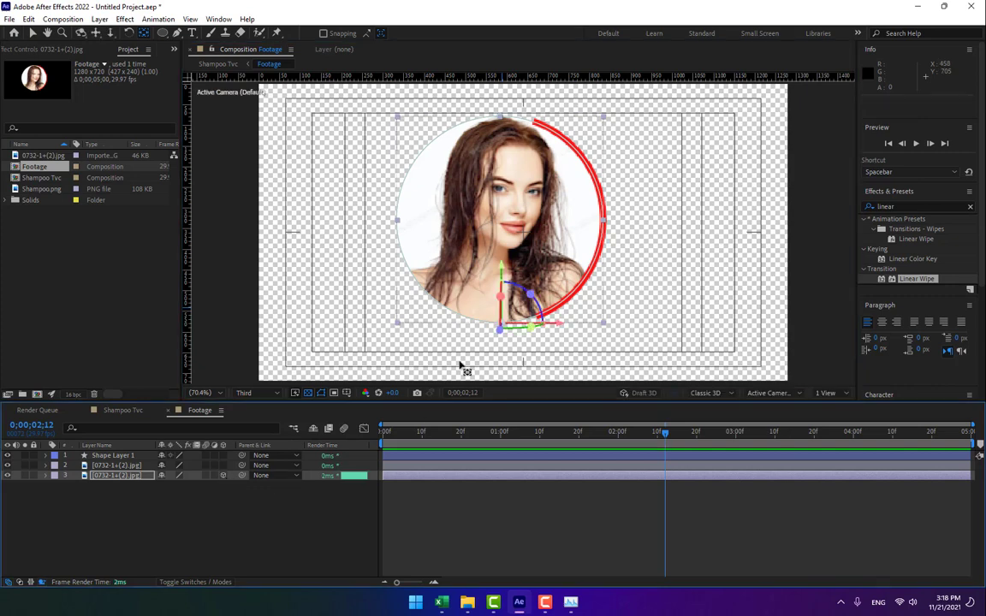
{"action": "key", "text": "w"}
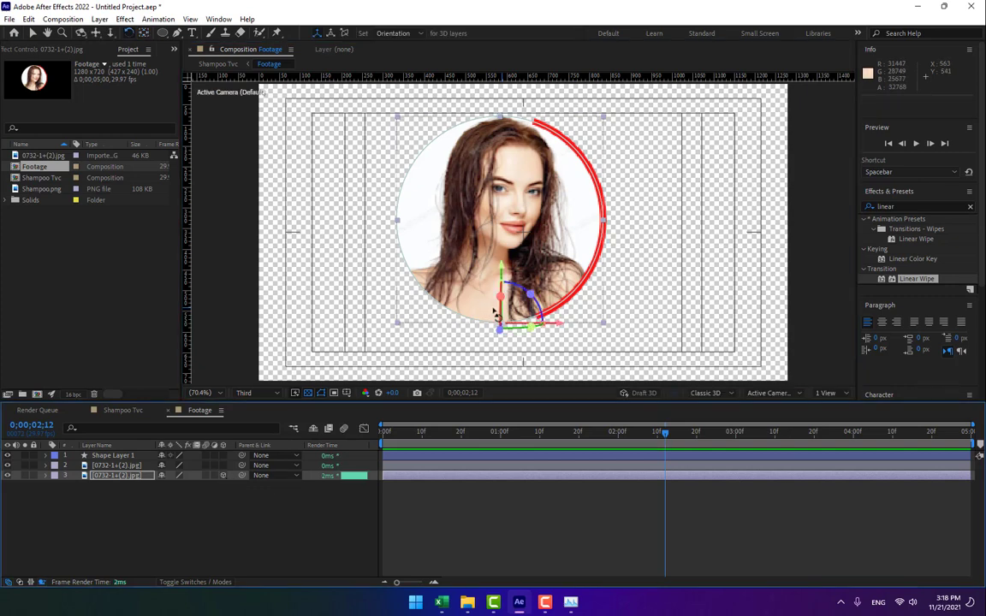
{"action": "left_click_drag", "start_coordinate": [447, 282], "coordinate": [506, 271]}
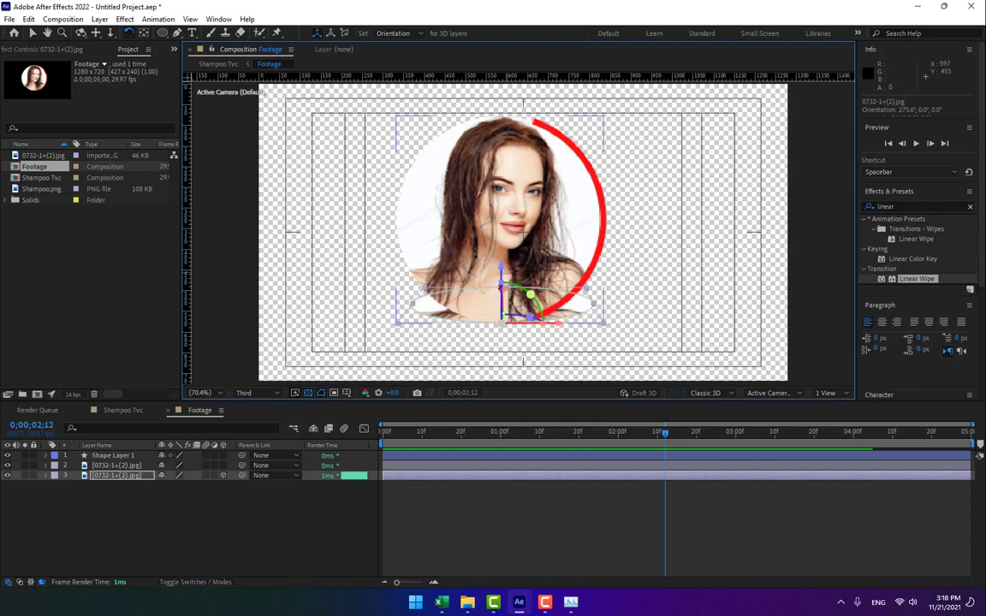
Apply the Fill effect to the tilted lower photo copy and set its color to black
{"action": "left_click", "coordinate": [902, 206]}
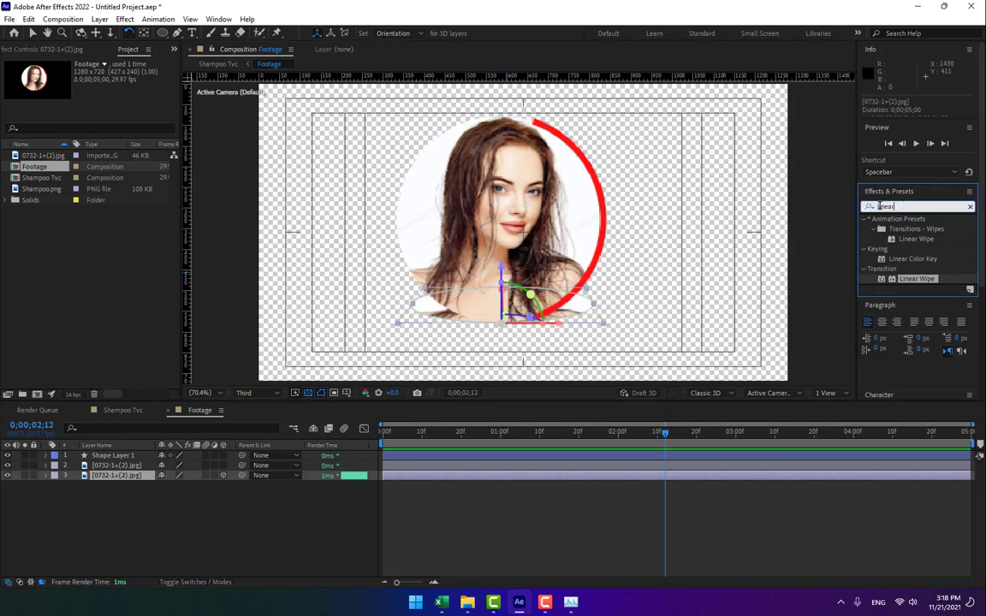
{"action": "type", "text": "fill"}
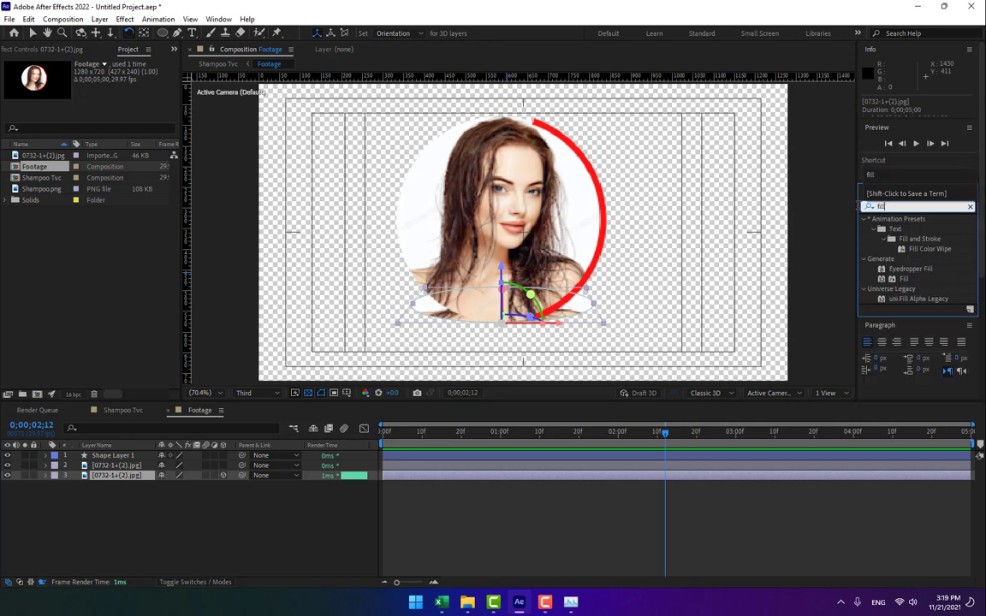
{"action": "left_click_drag", "start_coordinate": [912, 281], "coordinate": [109, 476]}
{"action": "left_click", "coordinate": [106, 104]}
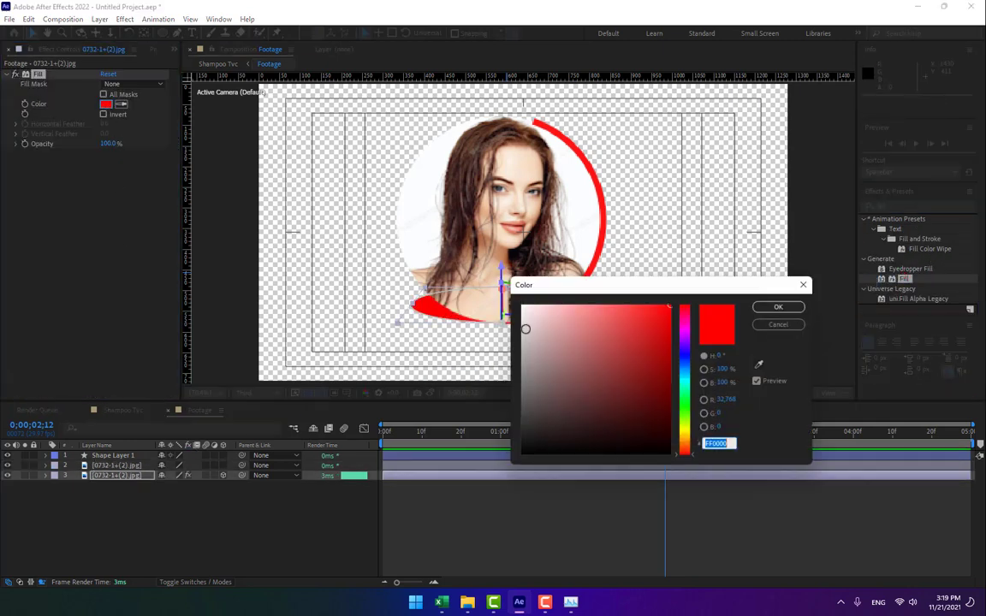
{"action": "left_click", "coordinate": [531, 409]}
{"action": "left_click", "coordinate": [522, 428]}
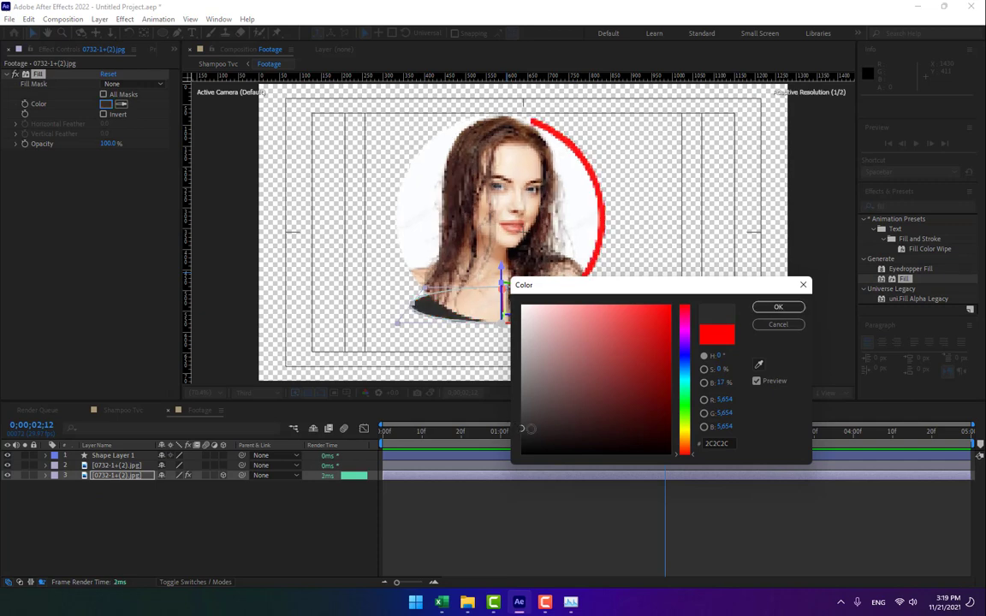
{"action": "left_click", "coordinate": [517, 447]}
{"action": "left_click", "coordinate": [776, 307]}
Apply the Linear Wipe transition effect to the black shadow layer and set its wipe angle to about 182°
{"action": "left_click", "coordinate": [867, 207]}
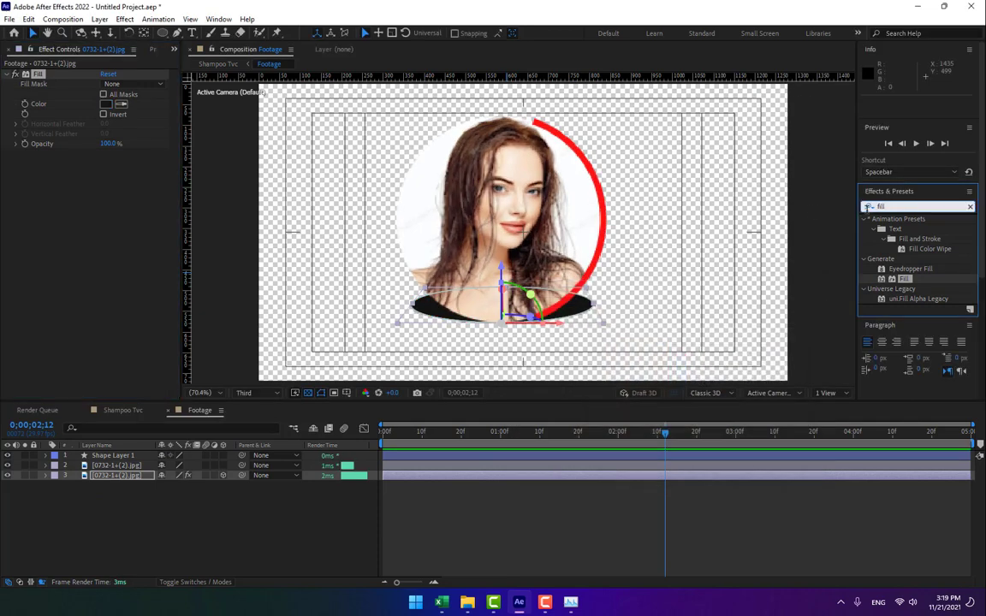
{"action": "type", "text": "linear"}
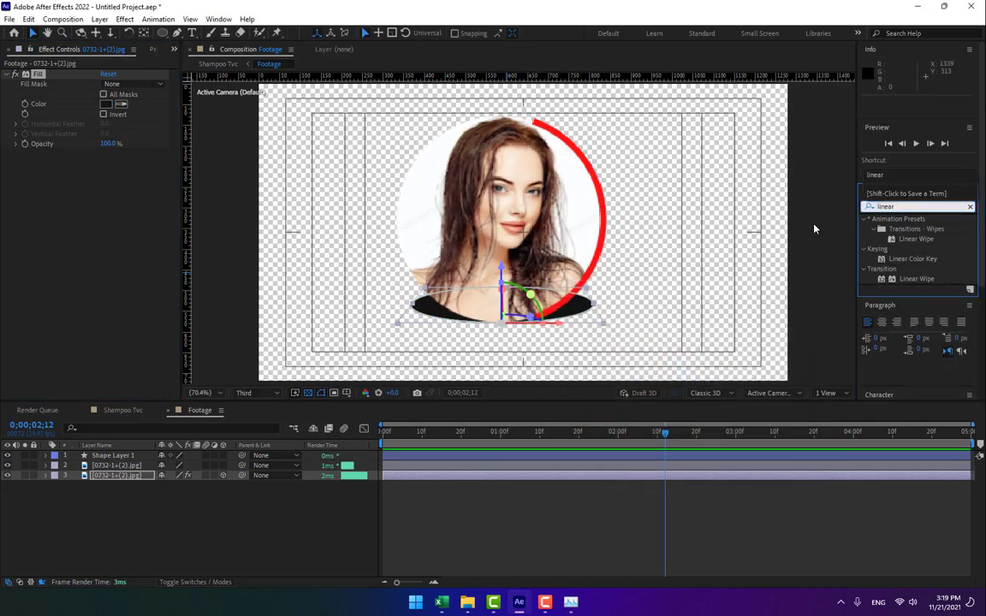
{"action": "left_click_drag", "start_coordinate": [929, 280], "coordinate": [126, 476]}
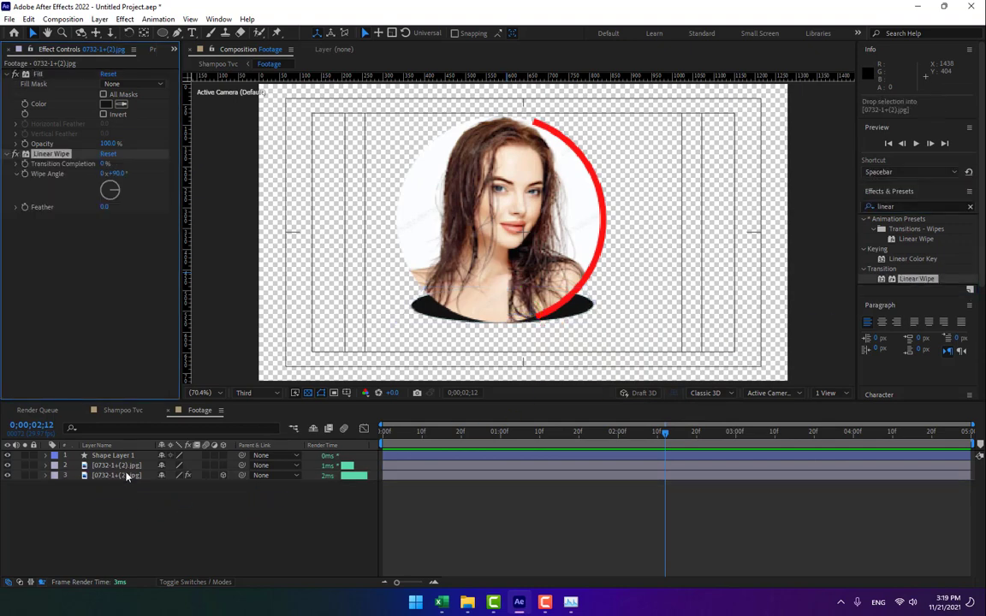
{"action": "left_click", "coordinate": [110, 195]}
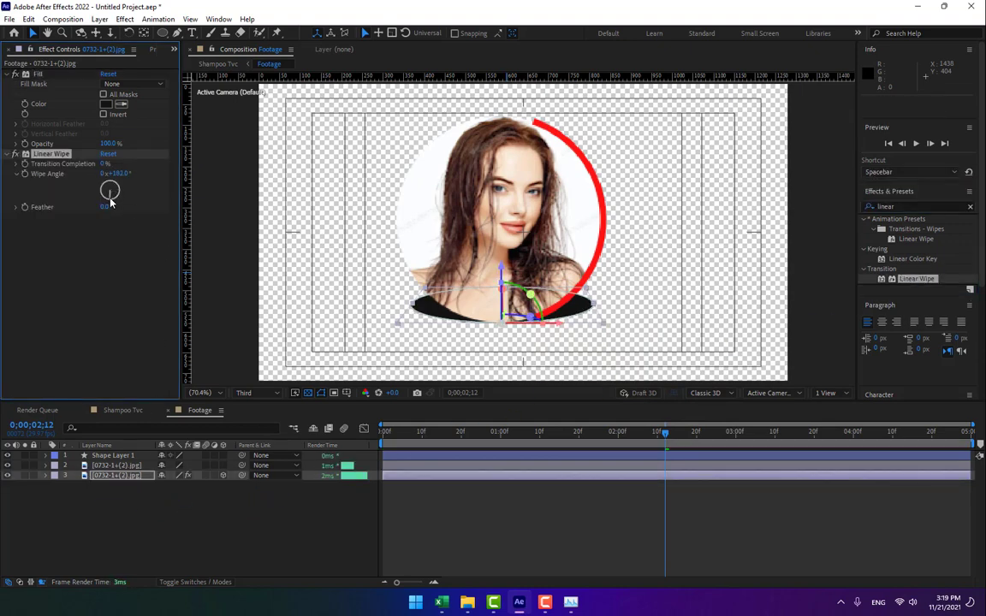
Set the shadow's Linear Wipe feather to 277 and transition completion to 40%, and check the result in the Shampoo Tvc composition
{"action": "left_click_drag", "start_coordinate": [105, 164], "coordinate": [137, 164]}
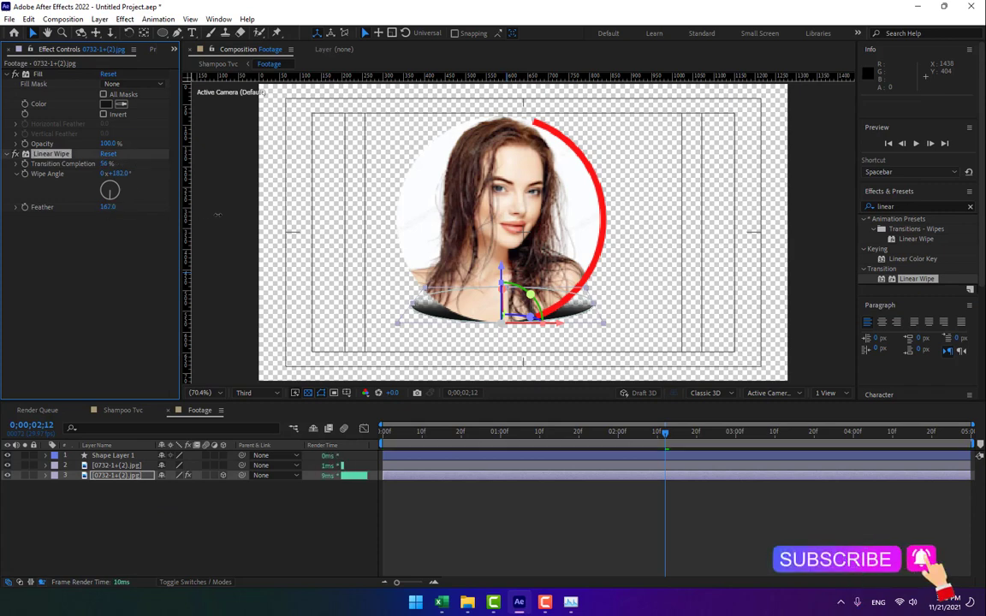
{"action": "left_click_drag", "start_coordinate": [104, 206], "coordinate": [266, 212]}
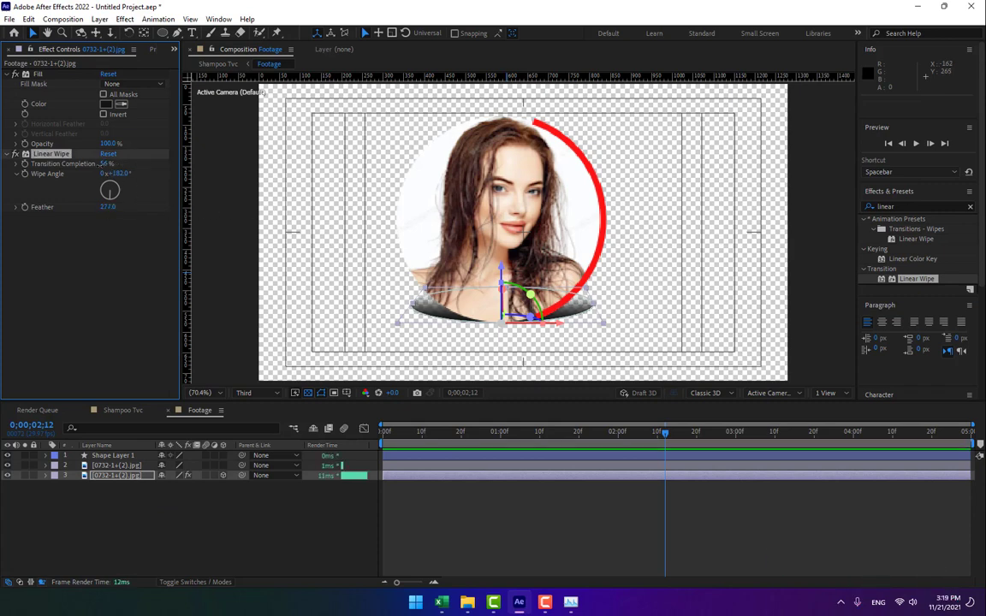
{"action": "left_click_drag", "start_coordinate": [105, 164], "coordinate": [90, 164]}
{"action": "left_click", "coordinate": [123, 410]}
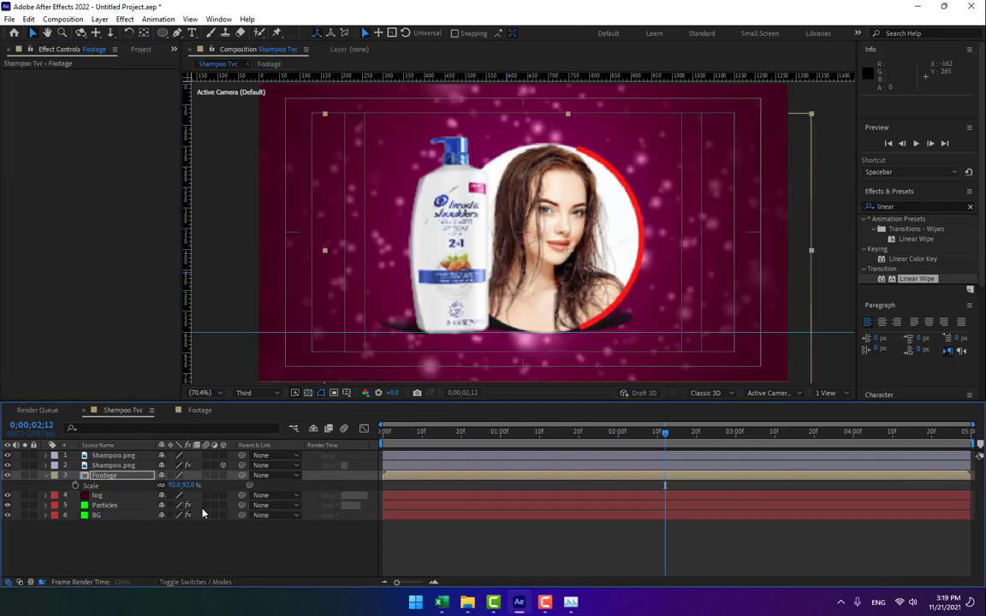
{"action": "left_click", "coordinate": [280, 528]}
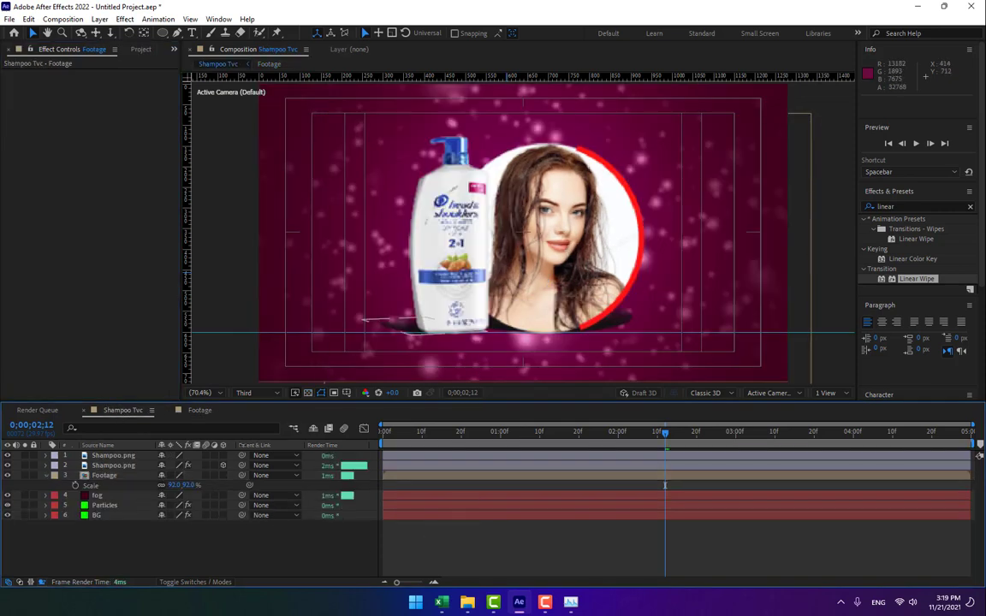
Fade the photo's shadow by raising its Linear Wipe transition completion to 75% and finally 90%, checking each in the Shampoo Tvc composition
{"action": "left_click", "coordinate": [199, 410]}
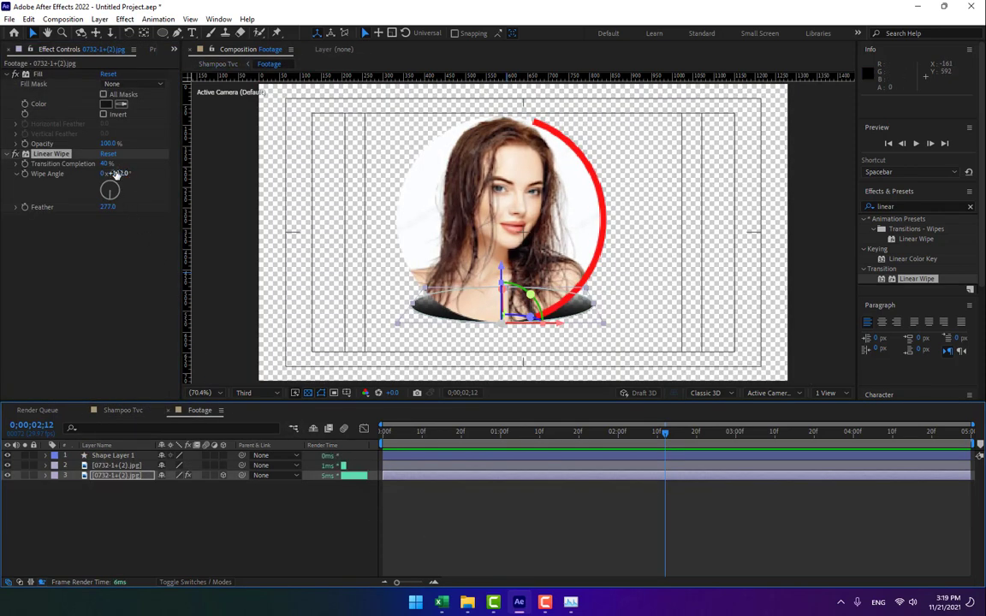
{"action": "left_click_drag", "start_coordinate": [104, 166], "coordinate": [161, 208]}
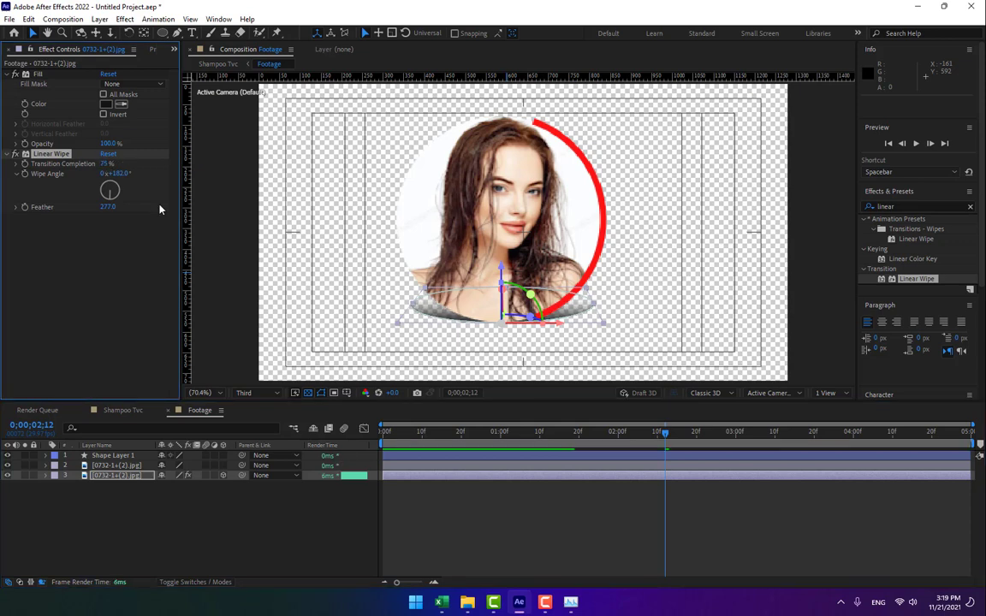
{"action": "left_click", "coordinate": [122, 410]}
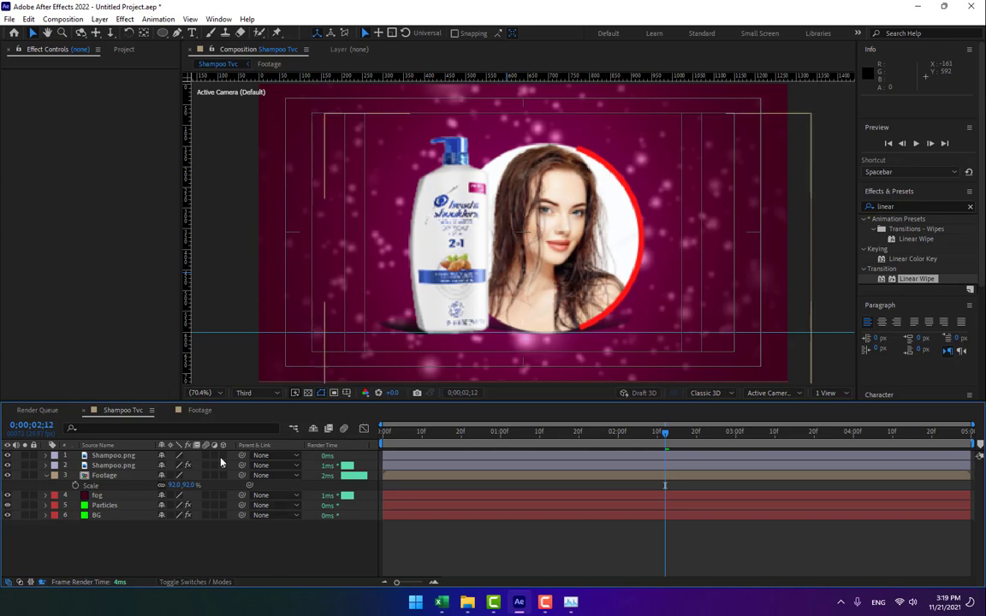
{"action": "left_click", "coordinate": [200, 410]}
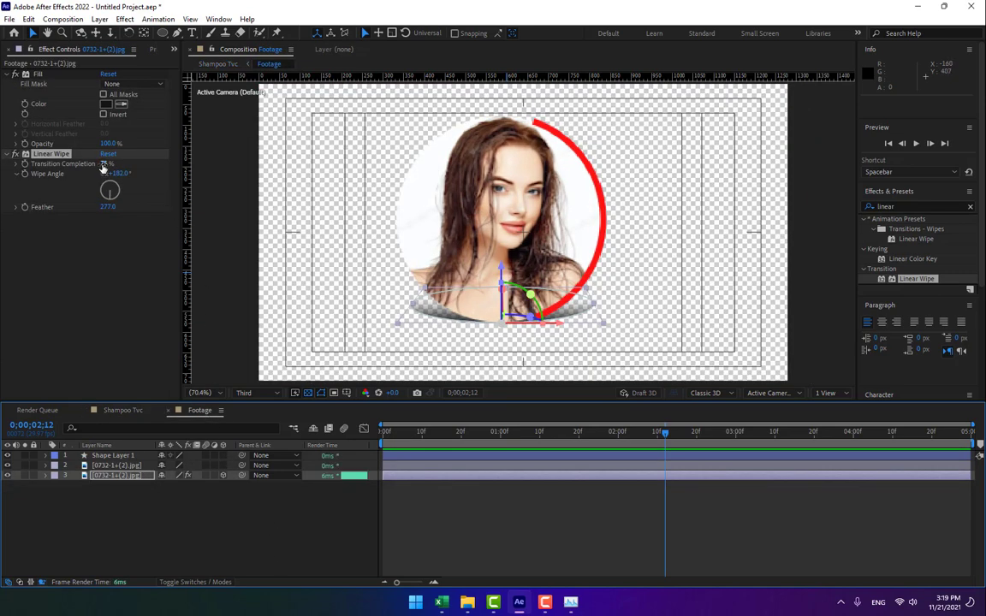
{"action": "left_click_drag", "start_coordinate": [103, 164], "coordinate": [122, 163]}
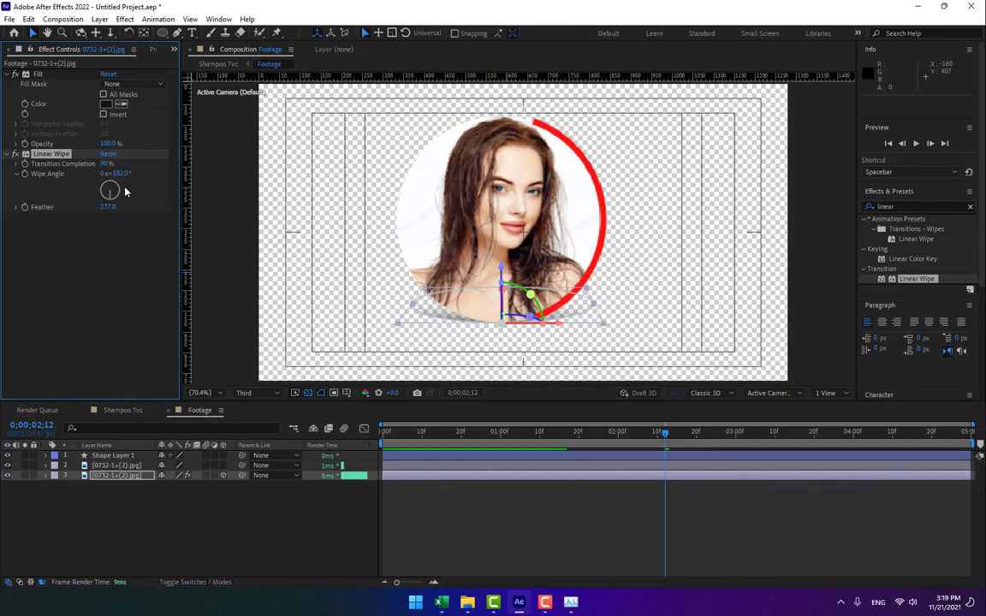
{"action": "left_click", "coordinate": [120, 410]}
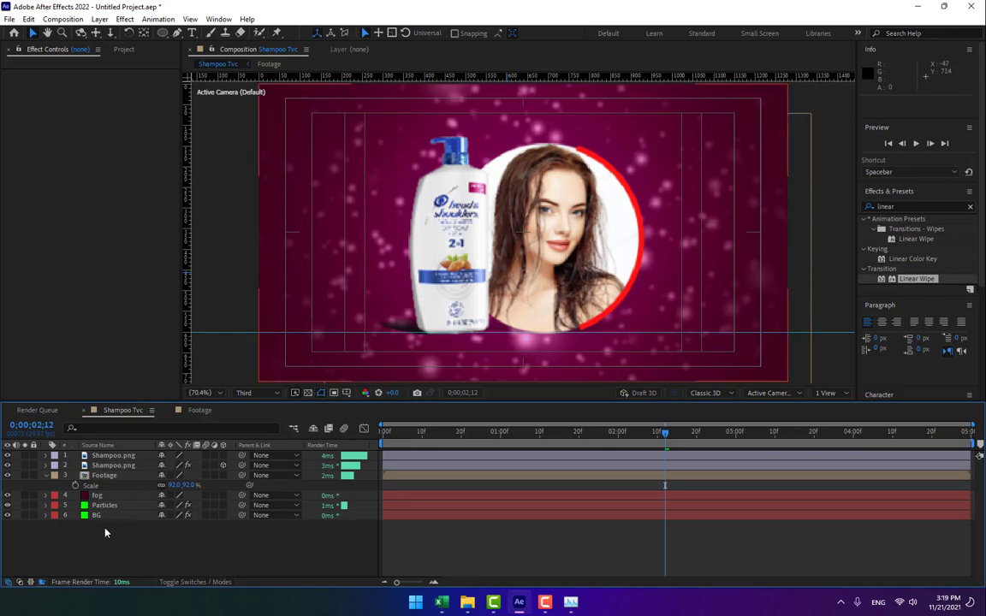
Pre-compose the fog, Particles and BG layers into a new composition named BG
{"action": "left_click_drag", "start_coordinate": [104, 530], "coordinate": [96, 511]}
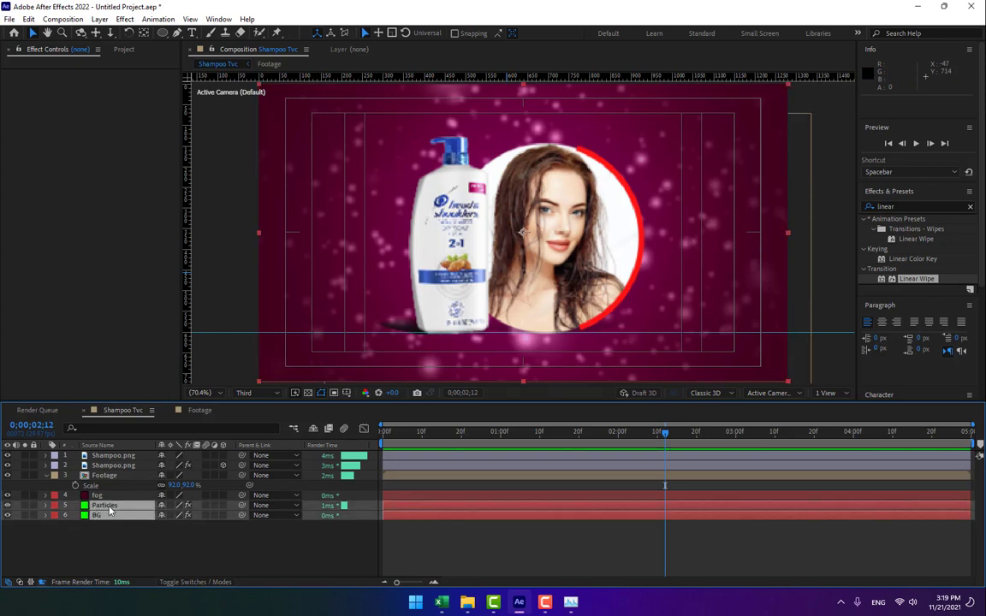
{"action": "right_click", "coordinate": [109, 510]}
{"action": "left_click_drag", "start_coordinate": [109, 536], "coordinate": [97, 498]}
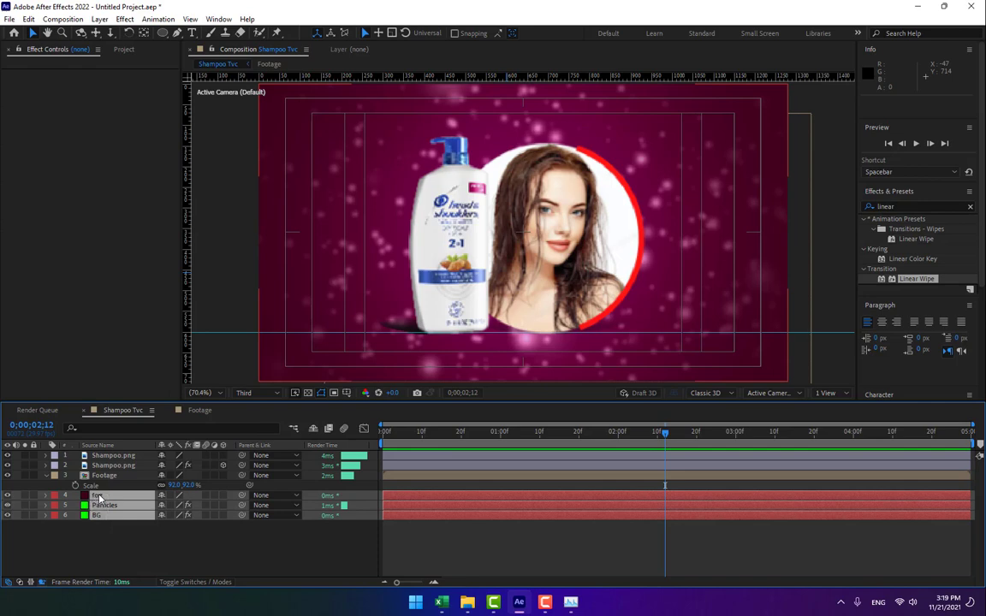
{"action": "right_click", "coordinate": [99, 494]}
{"action": "left_click", "coordinate": [142, 431]}
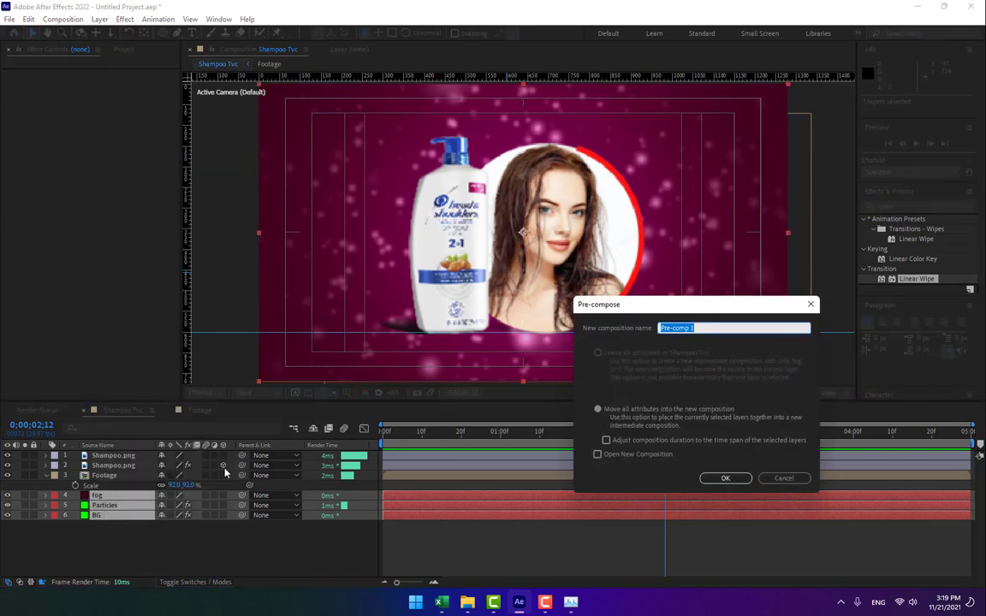
{"action": "type", "text": "BG"}
{"action": "key", "text": "Return"}
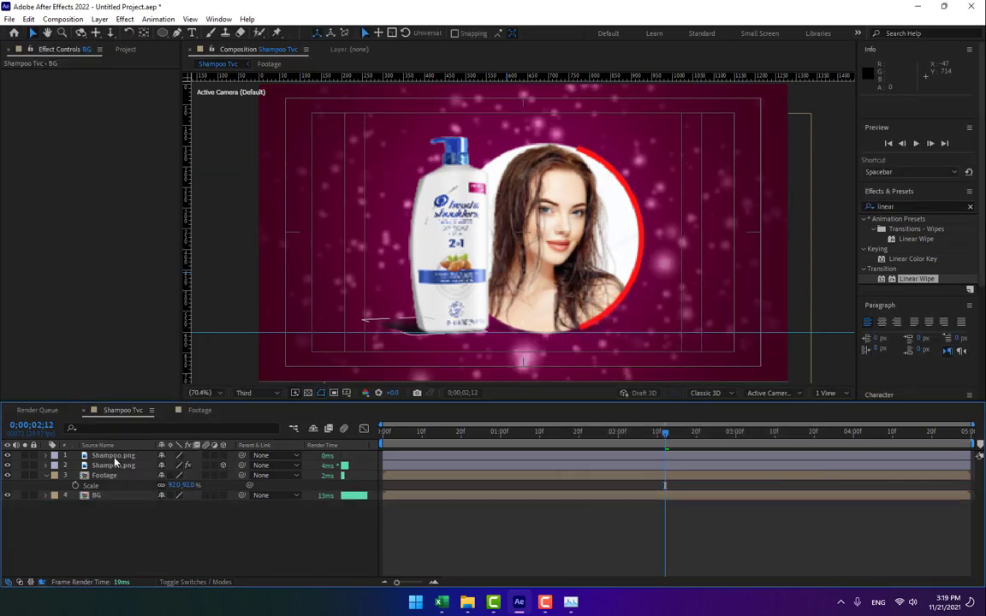
Pre-compose both Shampoo.png layers into a new composition named Shampoo
{"action": "left_click", "coordinate": [116, 457]}
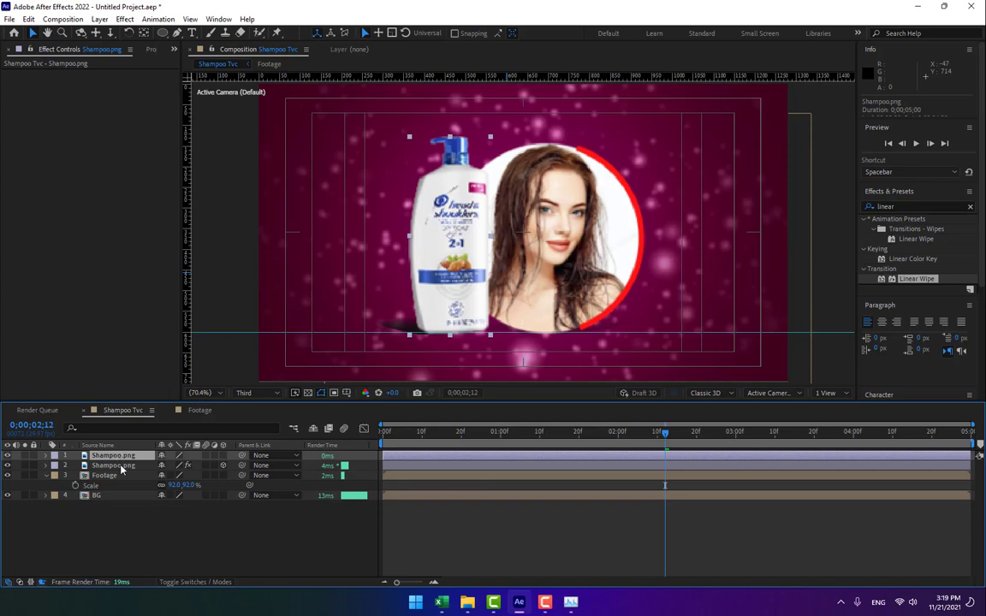
{"action": "left_click", "coordinate": [120, 465], "text": "shift"}
{"action": "right_click", "coordinate": [120, 466]}
{"action": "left_click", "coordinate": [156, 402]}
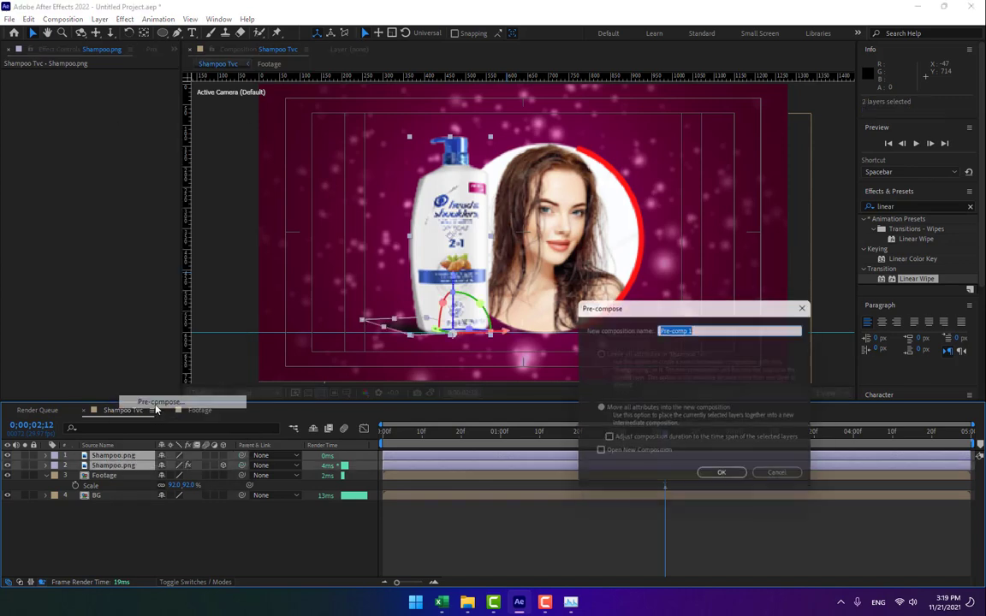
{"action": "type", "text": "Sham"}
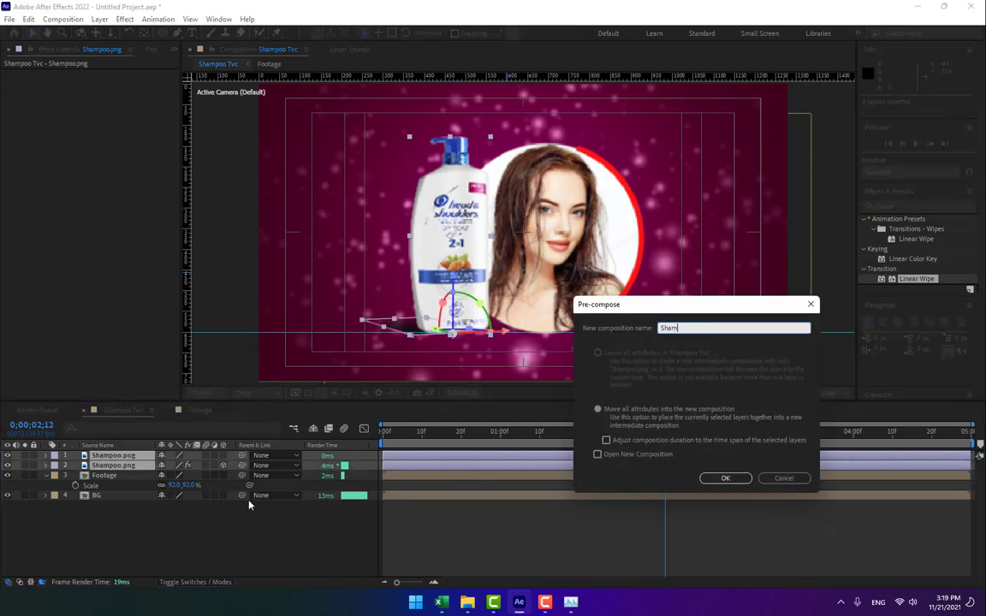
{"action": "type", "text": "poo"}
{"action": "key", "text": "Return"}
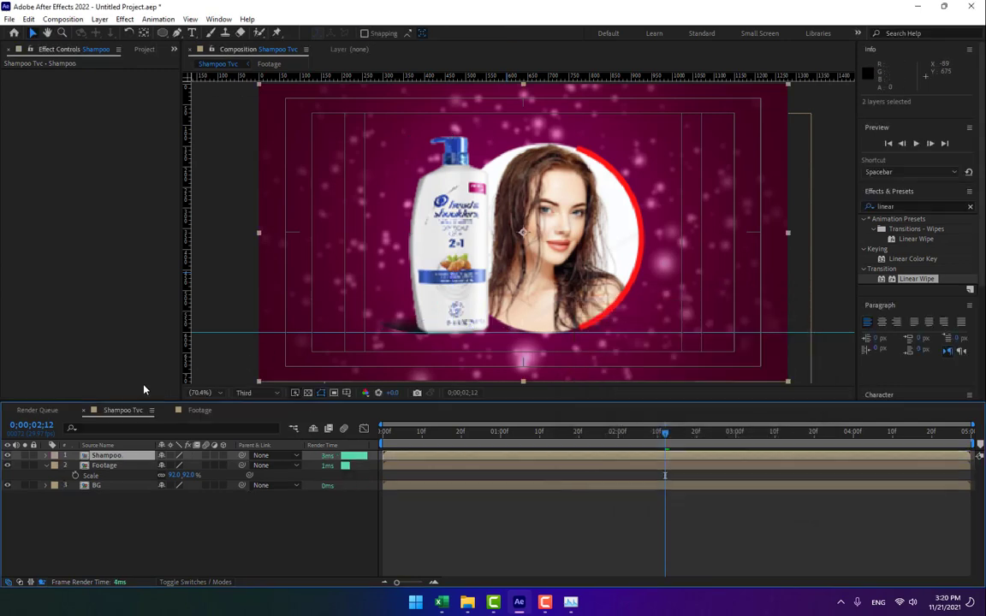
Draw a small circle on a new shape layer beside the upper part of the shampoo bottle, with no layer selected beforehand
{"action": "left_click", "coordinate": [189, 476]}
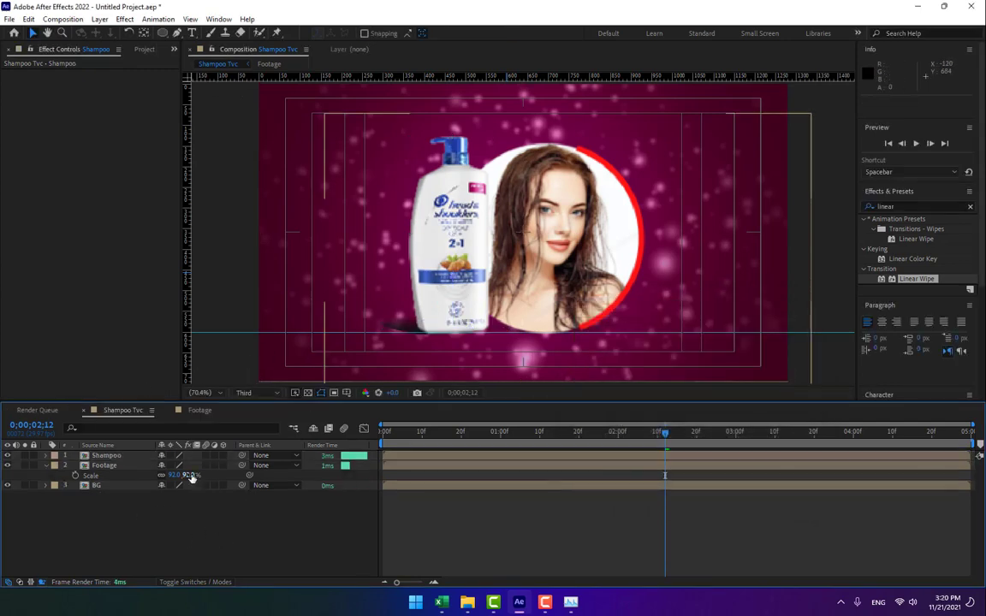
{"action": "left_click", "coordinate": [180, 252]}
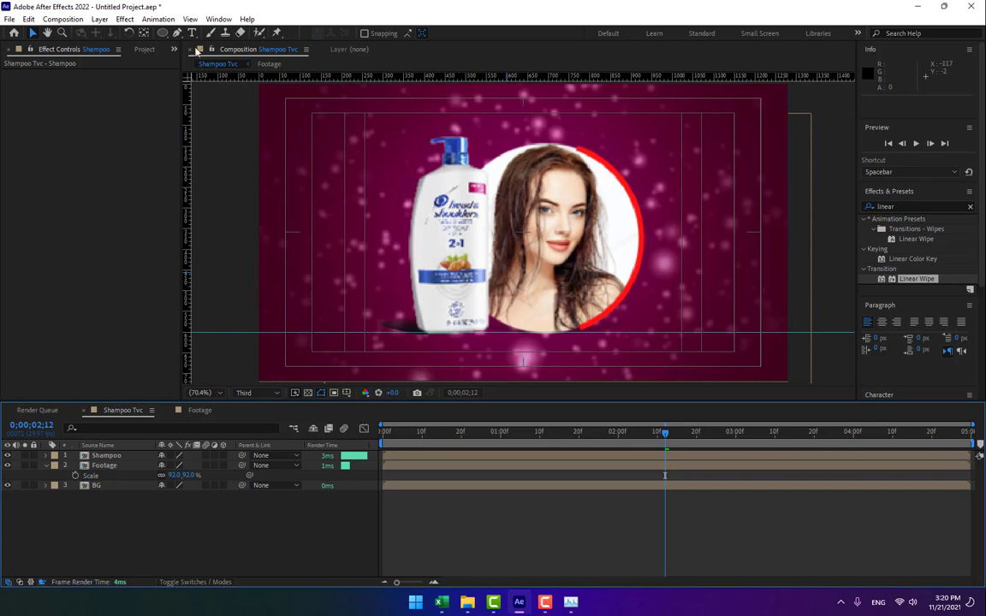
{"action": "left_click", "coordinate": [165, 33]}
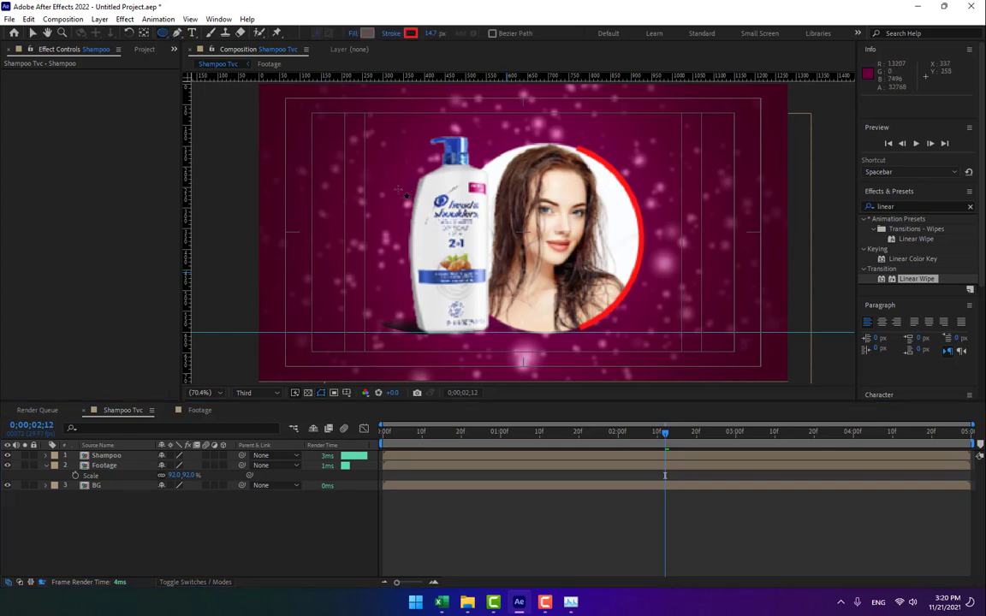
{"action": "left_click_drag", "start_coordinate": [398, 190], "coordinate": [418, 208]}
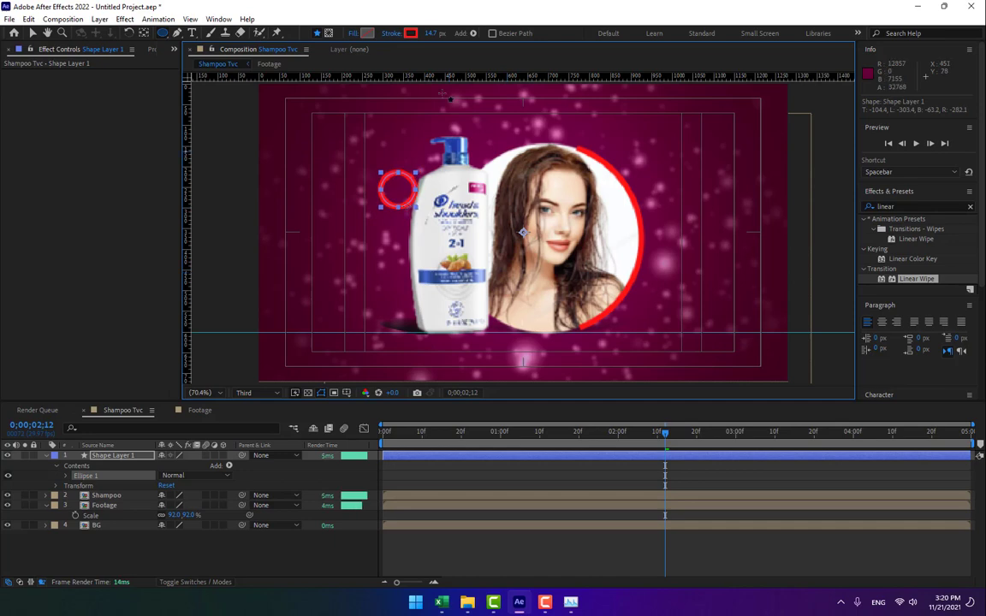
Set the new circle's stroke to pink FF158E with a width of 4.9 px
{"action": "left_click", "coordinate": [411, 34]}
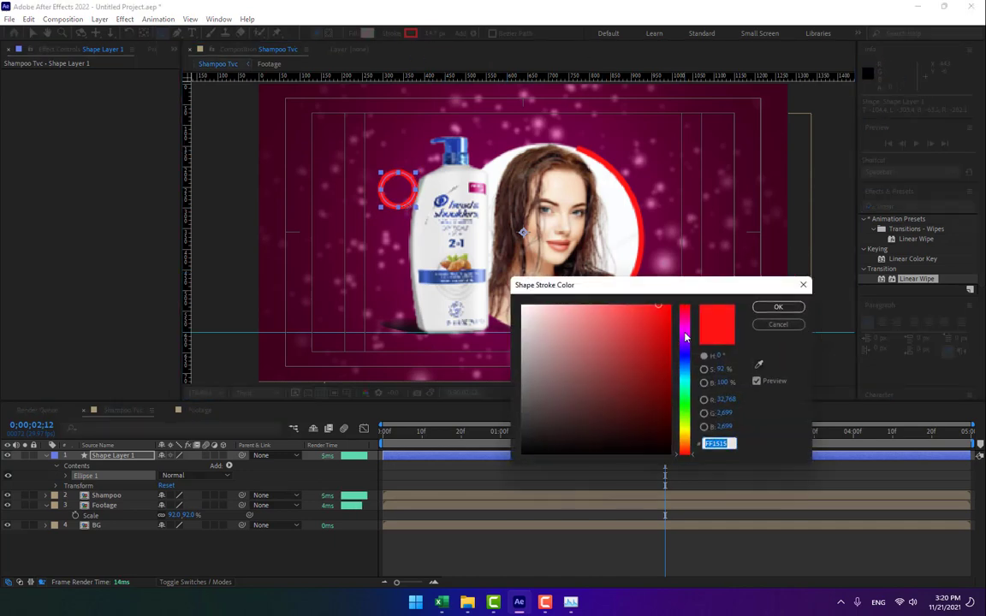
{"action": "left_click_drag", "start_coordinate": [685, 336], "coordinate": [686, 322]}
{"action": "left_click", "coordinate": [776, 308]}
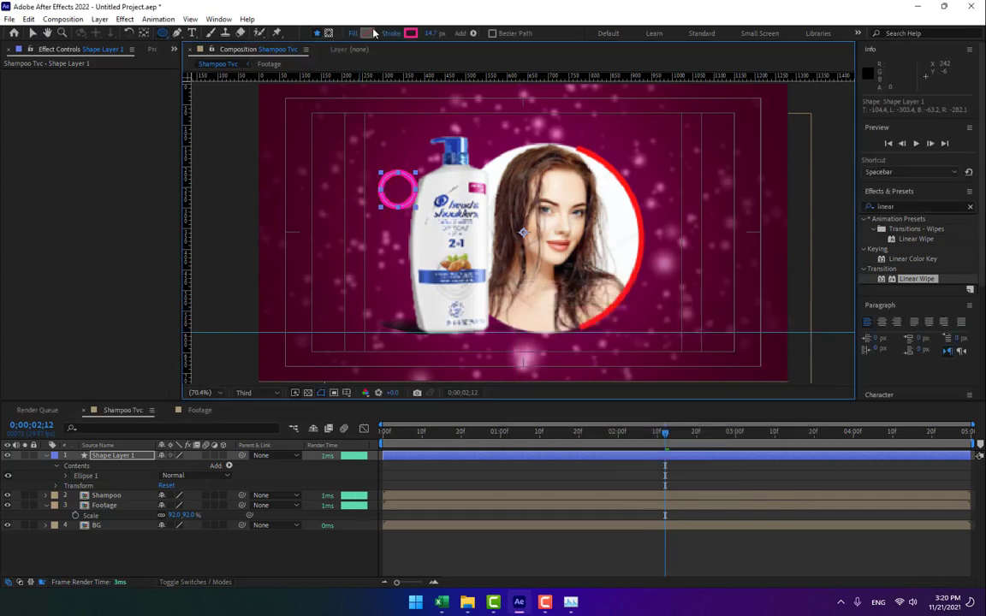
{"action": "left_click_drag", "start_coordinate": [435, 38], "coordinate": [431, 106]}
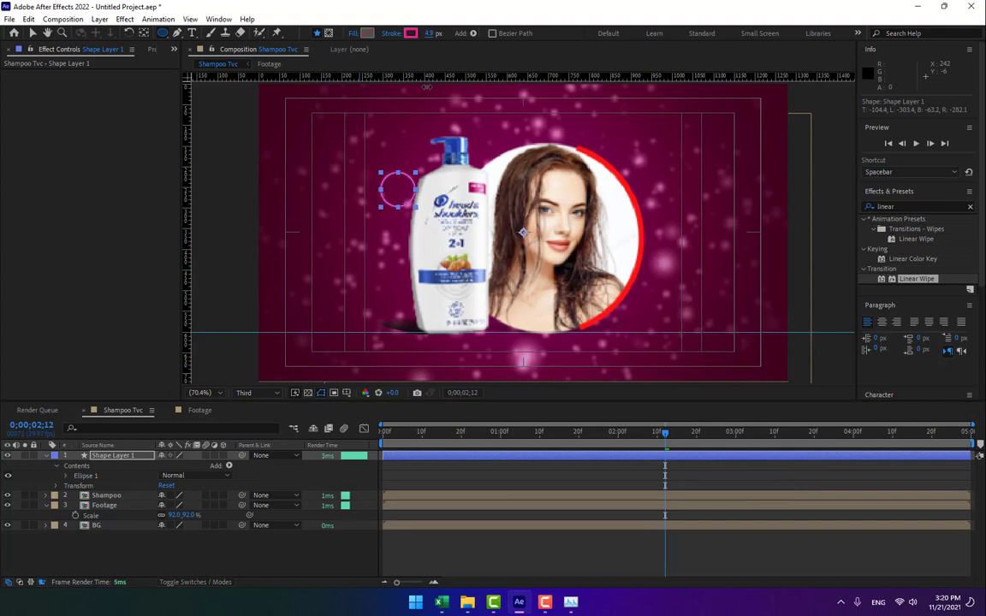
Give the small circle a solid red fill and leave it deselected
{"action": "left_click", "coordinate": [353, 33]}
{"action": "left_click", "coordinate": [448, 268]}
{"action": "left_click", "coordinate": [472, 334]}
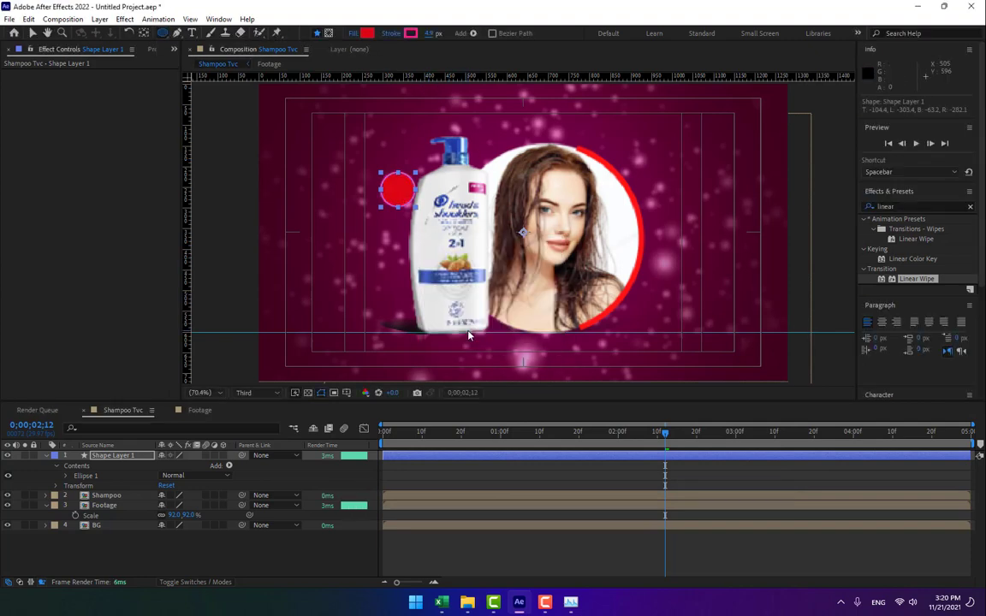
{"action": "left_click", "coordinate": [222, 535]}
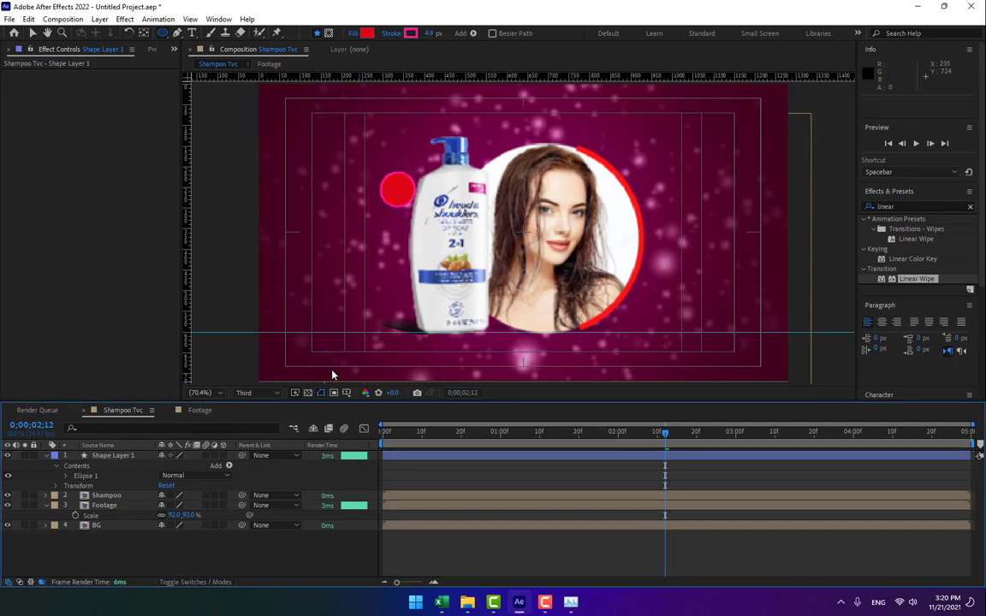
{"action": "key", "text": "v"}
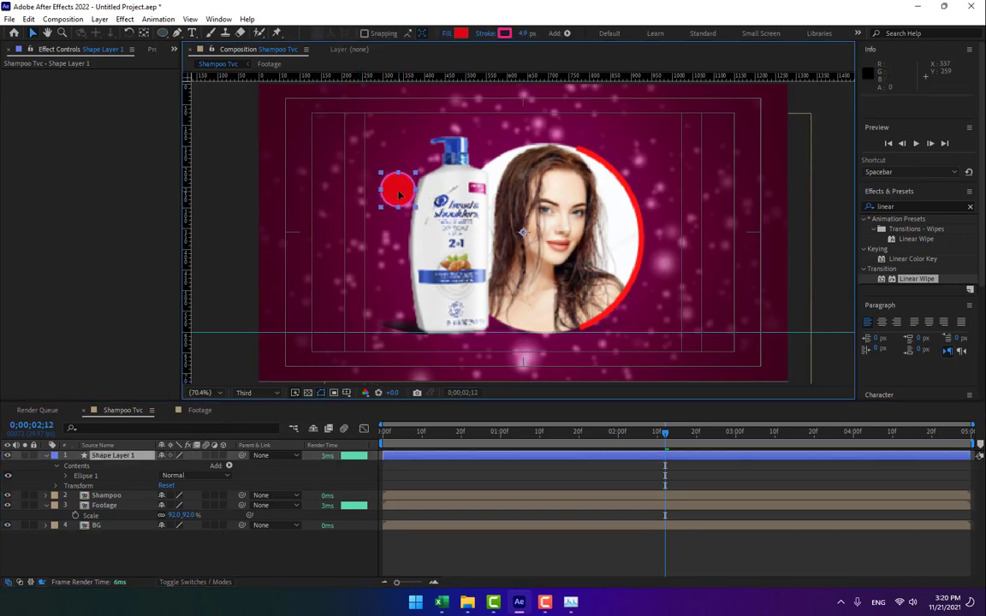
{"action": "left_click", "coordinate": [396, 188]}
{"action": "left_click", "coordinate": [333, 556]}
Add a paragraph text layer reading "25%" just below the small red circle
{"action": "left_click", "coordinate": [192, 32]}
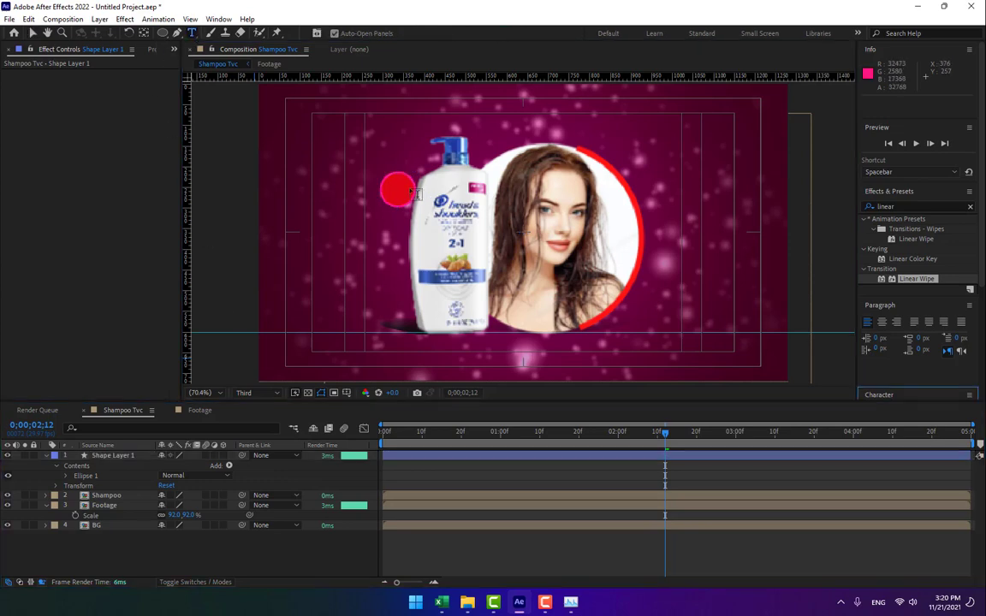
{"action": "key", "text": "period"}
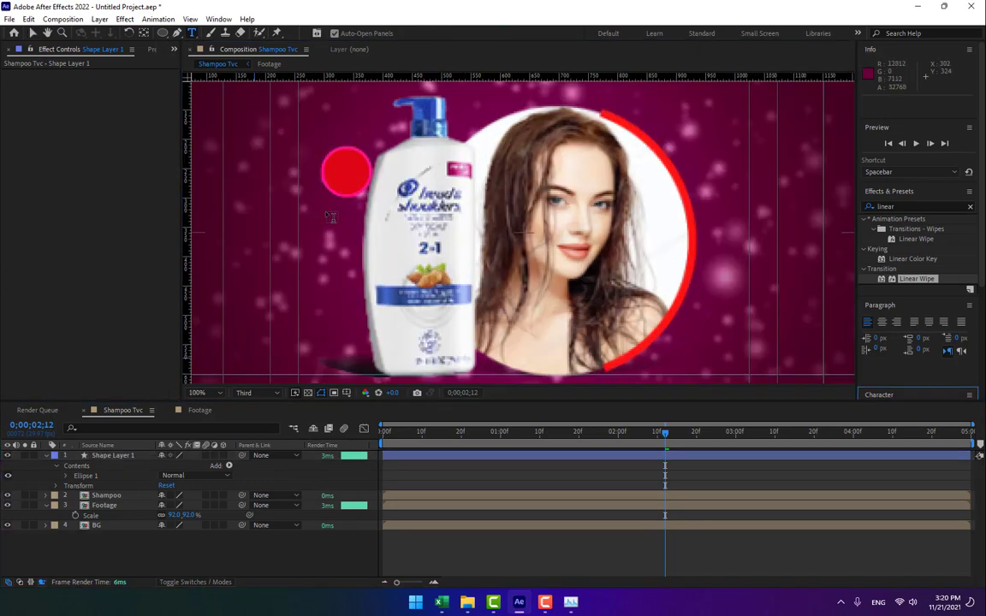
{"action": "left_click_drag", "start_coordinate": [317, 198], "coordinate": [375, 253]}
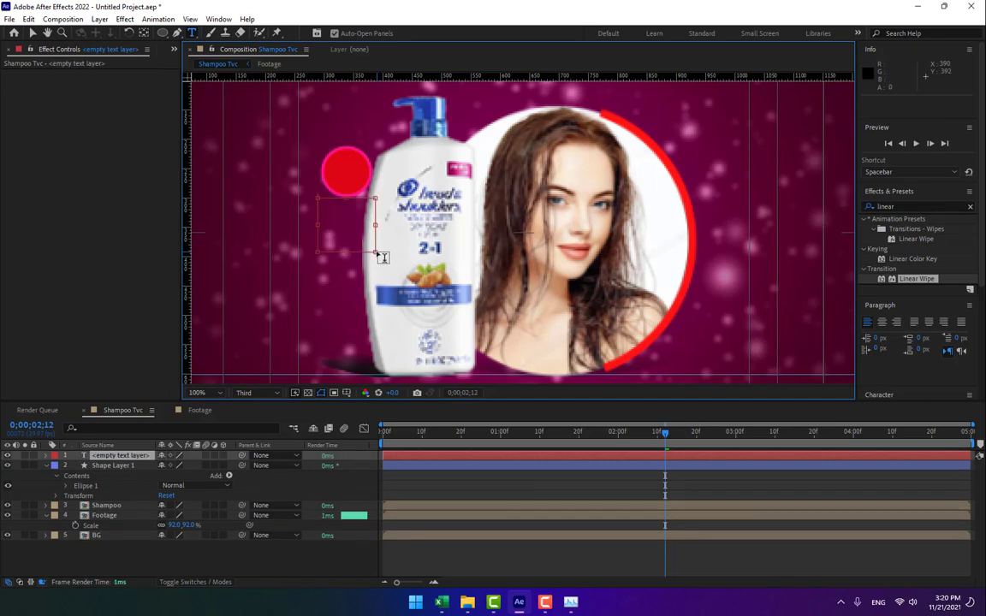
{"action": "type", "text": "25"}
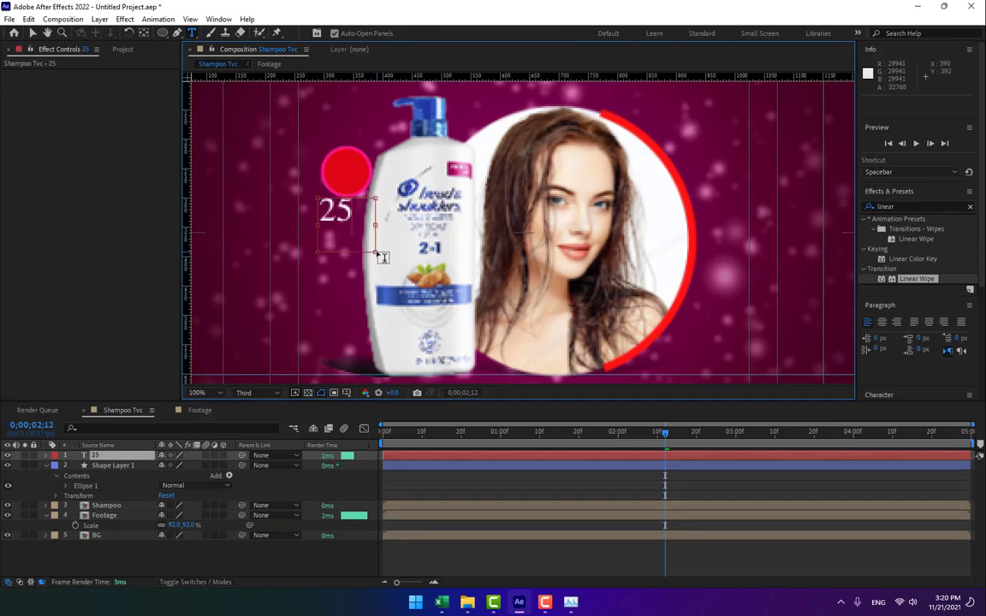
{"action": "type", "text": "%"}
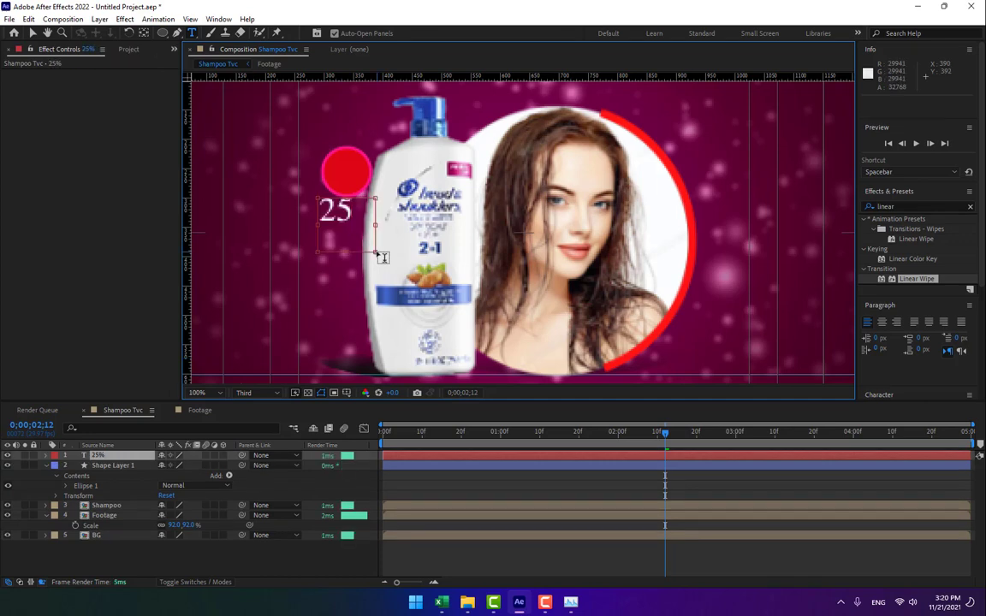
Format the whole 25% text in Simplified Arabic Bold at 49 px
{"action": "key", "text": "ctrl+a"}
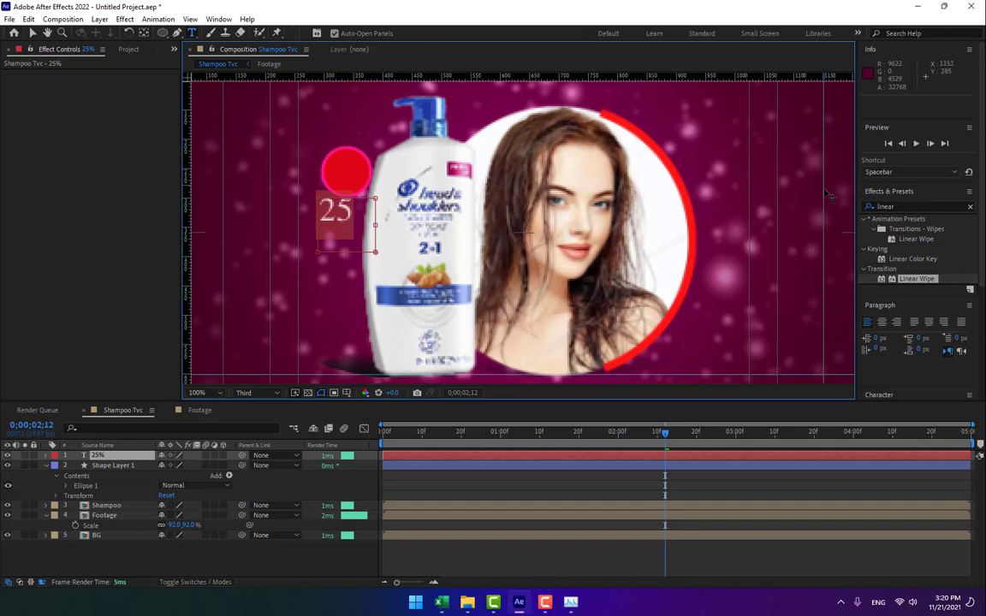
{"action": "scroll", "coordinate": [893, 366], "scroll_direction": "down", "scroll_amount": 3}
{"action": "mouse_move", "coordinate": [885, 286]}
{"action": "left_mouse_down"}
{"action": "mouse_move", "coordinate": [868, 287]}
{"action": "mouse_move", "coordinate": [881, 285]}
{"action": "left_mouse_up"}
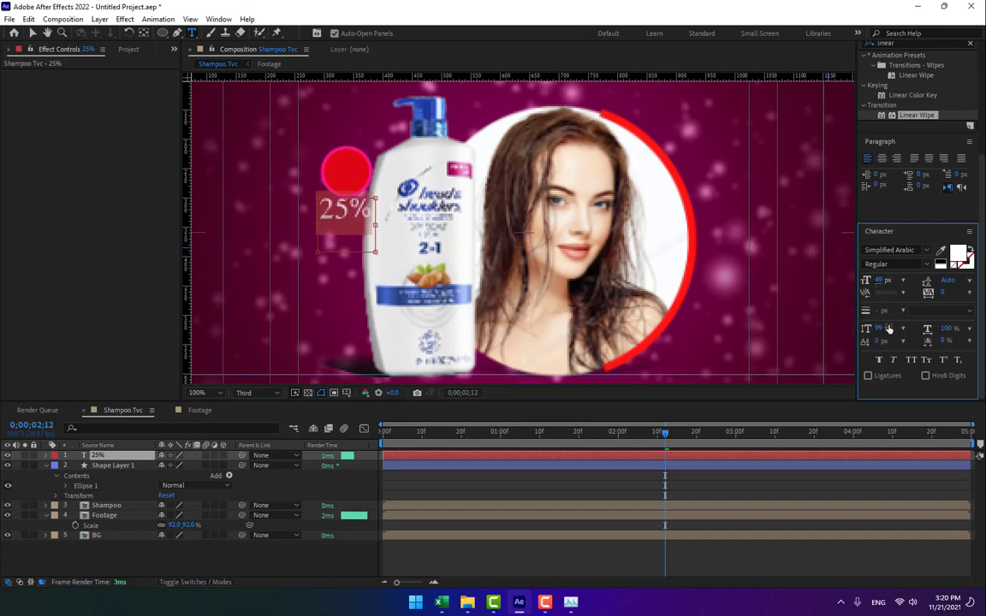
{"action": "left_click", "coordinate": [918, 265]}
{"action": "left_click", "coordinate": [907, 290]}
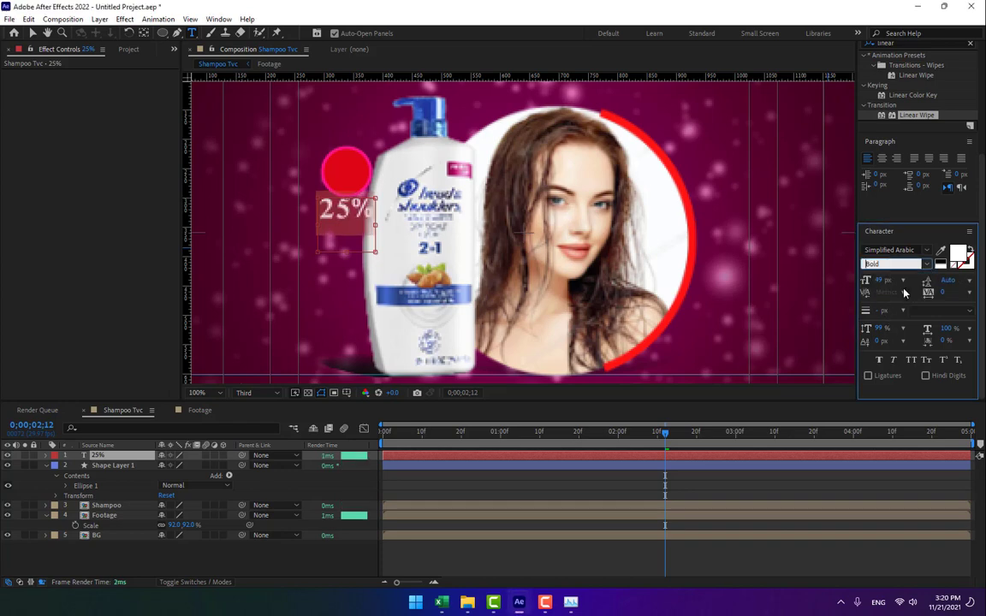
Move the 25% text onto the red circle, reduce its font size to 34.3 px and center it there
{"action": "left_click", "coordinate": [33, 32]}
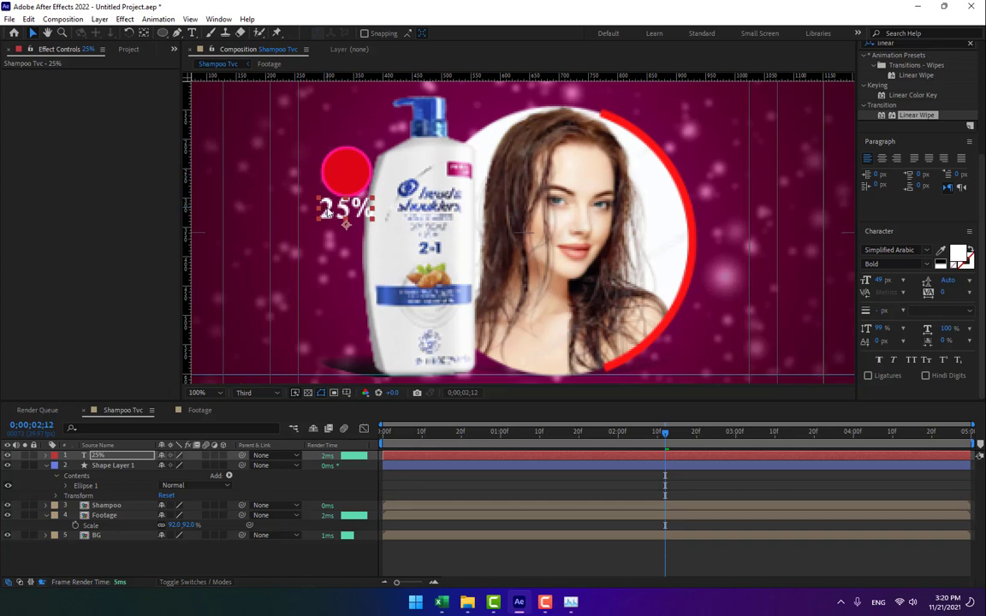
{"action": "left_click_drag", "start_coordinate": [325, 212], "coordinate": [328, 175]}
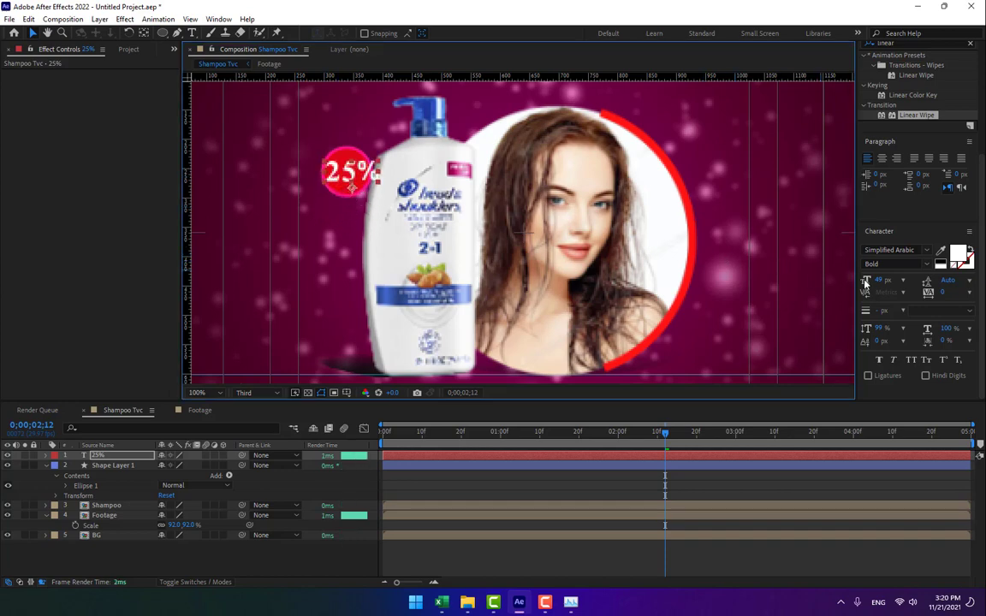
{"action": "mouse_move", "coordinate": [880, 284]}
{"action": "left_mouse_down"}
{"action": "mouse_move", "coordinate": [878, 346]}
{"action": "mouse_move", "coordinate": [880, 296]}
{"action": "left_mouse_up"}
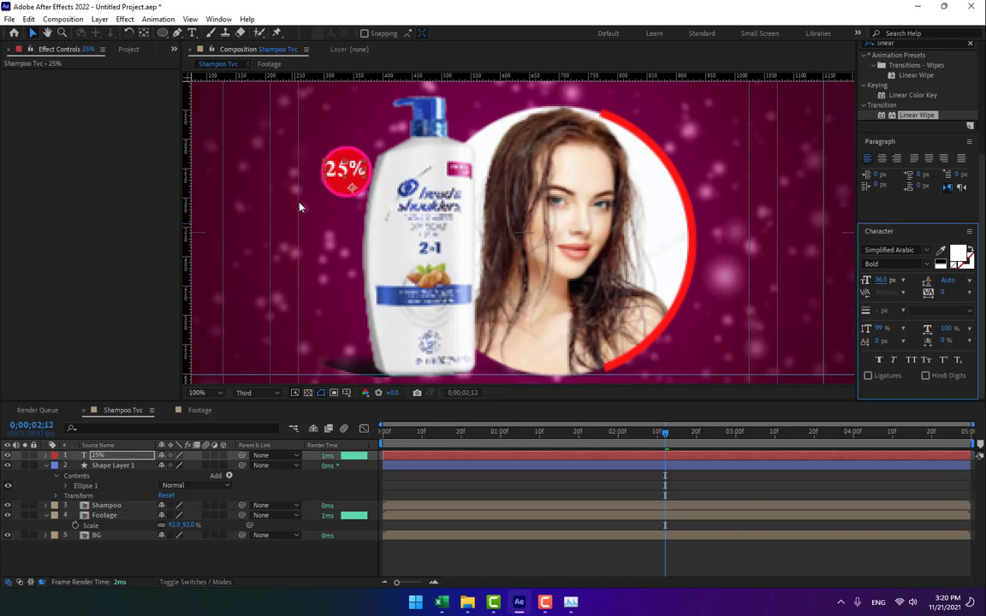
{"action": "left_click_drag", "start_coordinate": [345, 168], "coordinate": [352, 171]}
{"action": "left_click_drag", "start_coordinate": [885, 280], "coordinate": [888, 296]}
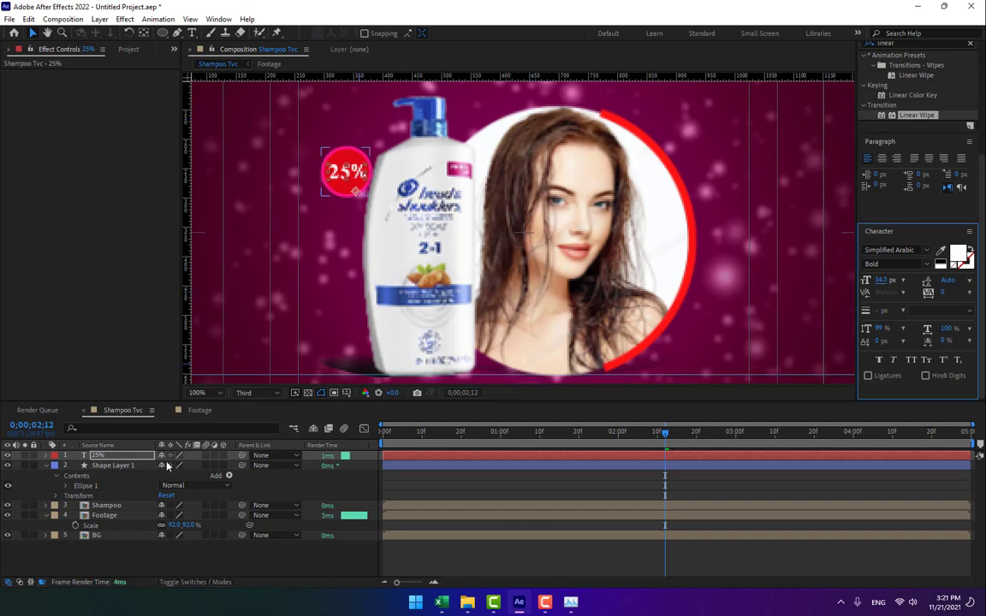
Change the small circle's stroke color to dark red 9E0202
{"action": "left_click", "coordinate": [128, 466]}
{"action": "left_click", "coordinate": [505, 33]}
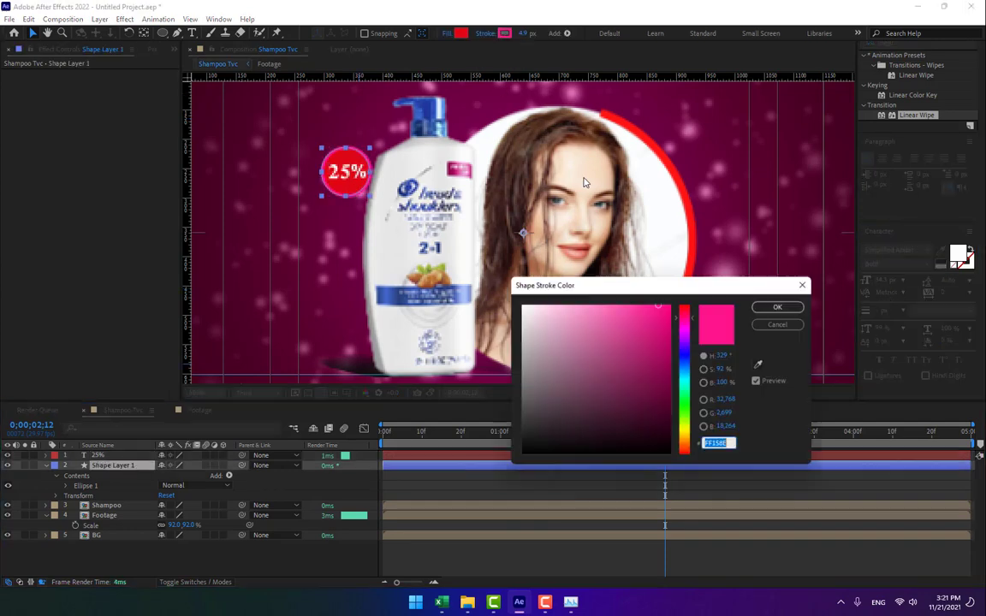
{"action": "left_click_drag", "start_coordinate": [682, 329], "coordinate": [684, 304]}
{"action": "left_click", "coordinate": [655, 333]}
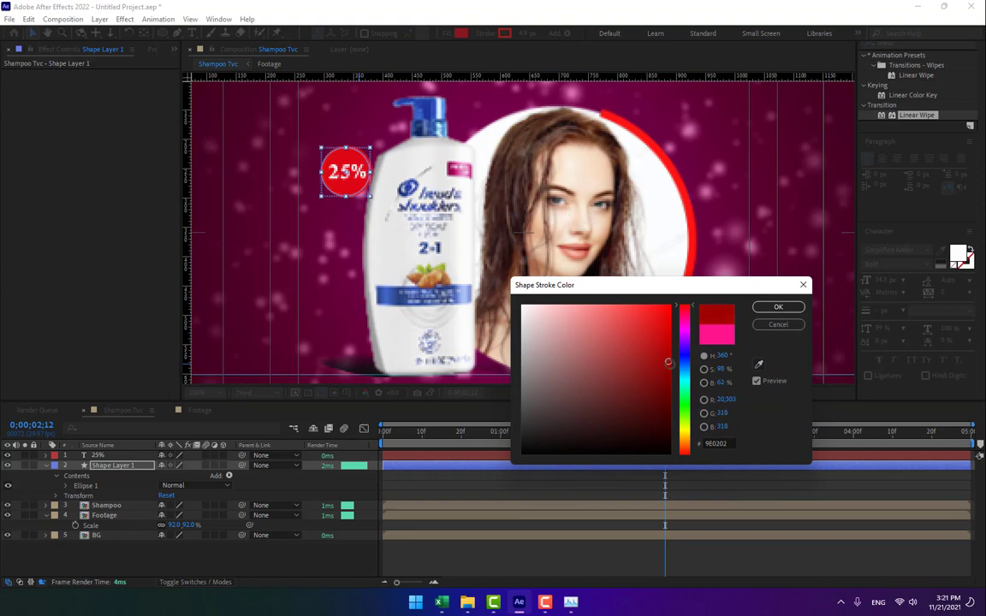
{"action": "left_click", "coordinate": [778, 307]}
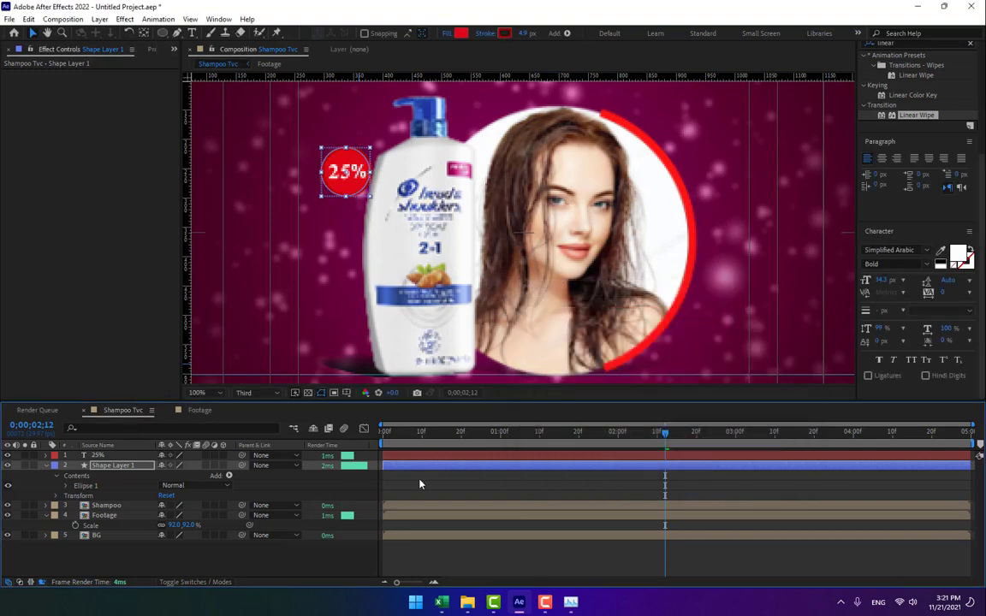
{"action": "left_click", "coordinate": [355, 561]}
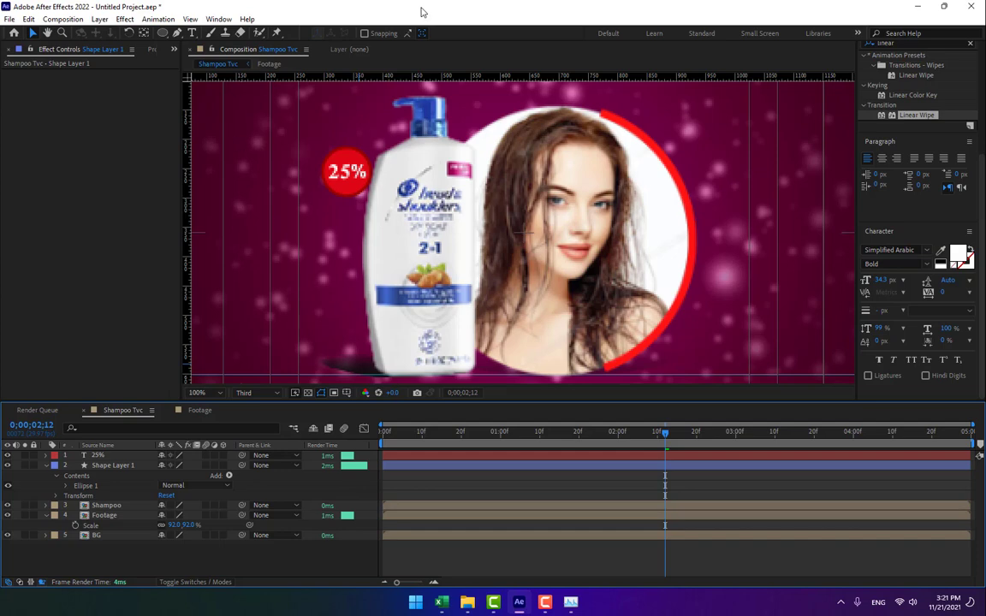
Nudge the 25%, Shape Layer 1, Shampoo and Footage layers down together so the bottle's base sits slightly below the horizontal guide
{"action": "scroll", "coordinate": [507, 165], "scroll_direction": "down", "scroll_amount": 2}
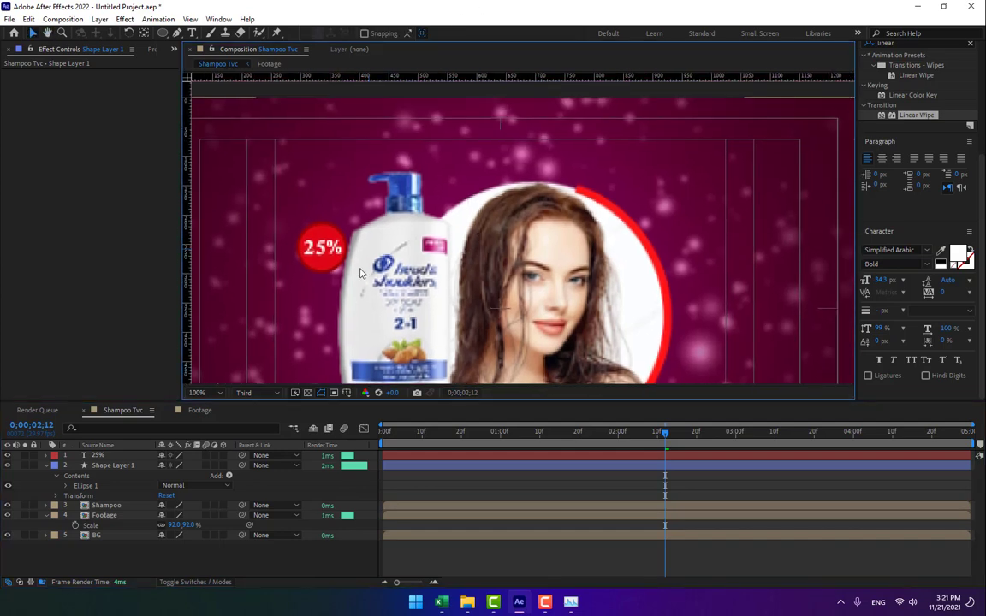
{"action": "key", "text": "space"}
{"action": "left_click_drag", "start_coordinate": [491, 292], "coordinate": [486, 274]}
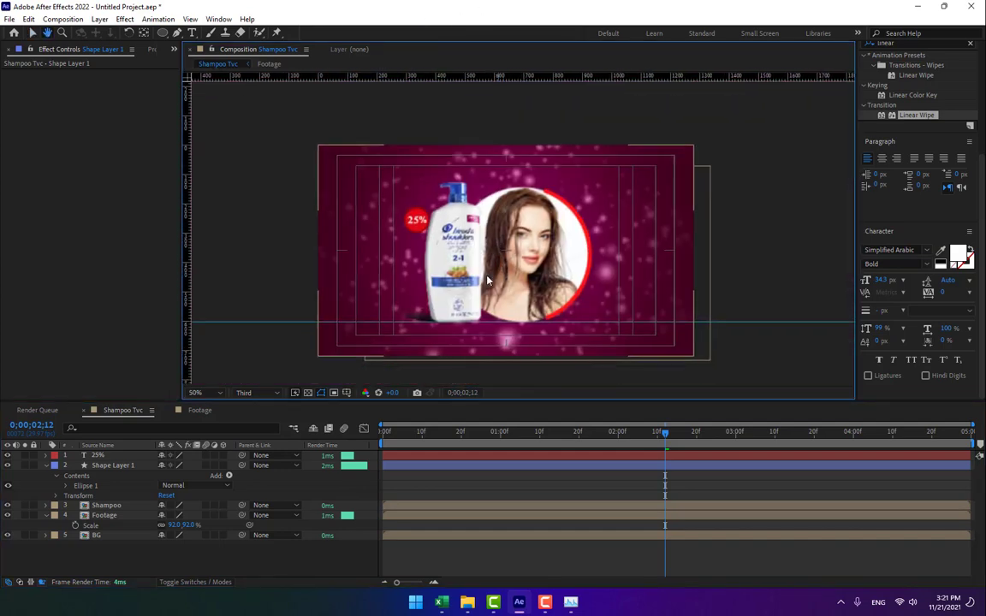
{"action": "left_click", "coordinate": [124, 513]}
{"action": "left_click", "coordinate": [99, 455], "text": "shift"}
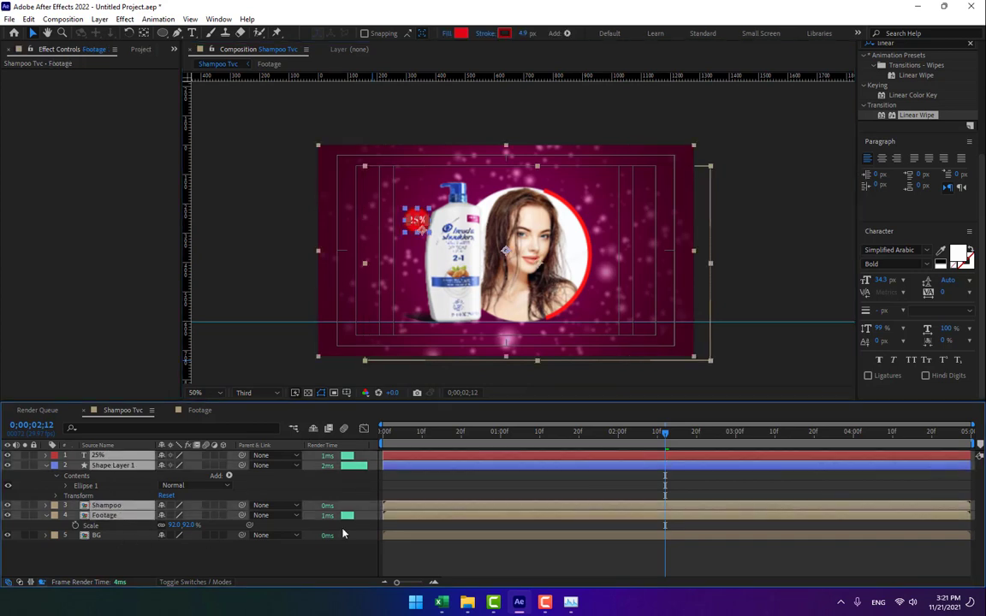
{"action": "key", "text": "shift+Down"}
{"action": "key", "text": "shift+Down"}
{"action": "key", "text": "shift+Down"}
{"action": "key", "text": "shift+Down"}
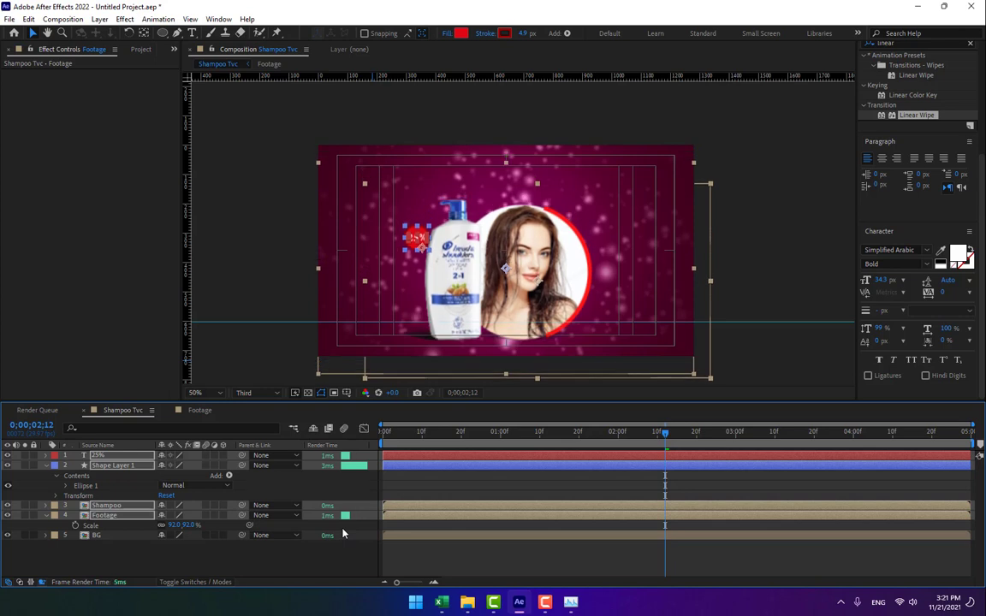
{"action": "key", "text": "shift+Down"}
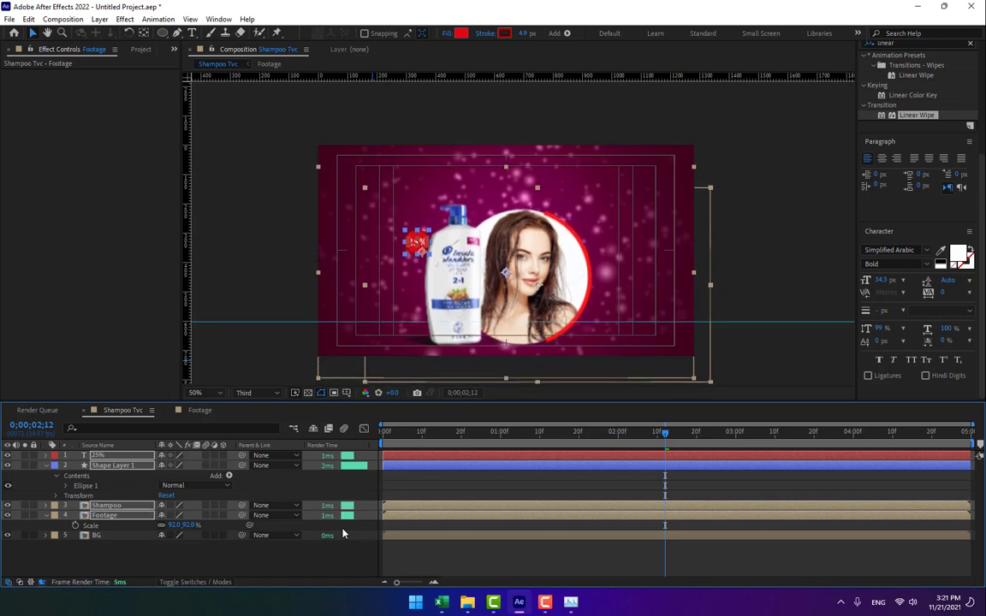
{"action": "key", "text": "shift+Up"}
{"action": "key", "text": "shift+Up"}
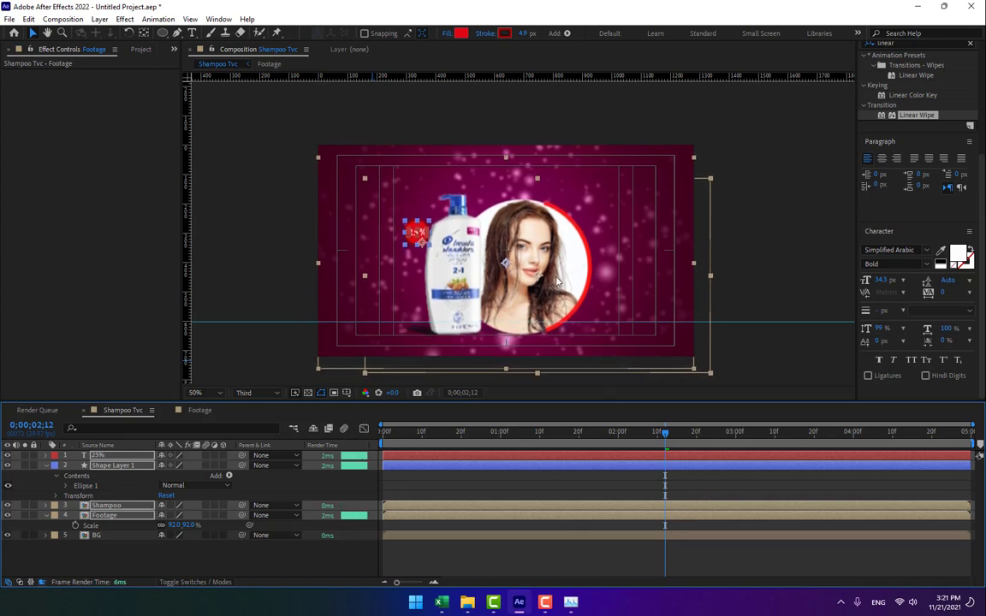
Scale the Footage layer to 73% and move the circular photo down so its lower edge aligns with the bottle's base
{"action": "left_click", "coordinate": [110, 517]}
{"action": "left_click", "coordinate": [120, 552]}
{"action": "left_click", "coordinate": [111, 507]}
{"action": "left_click", "coordinate": [110, 516]}
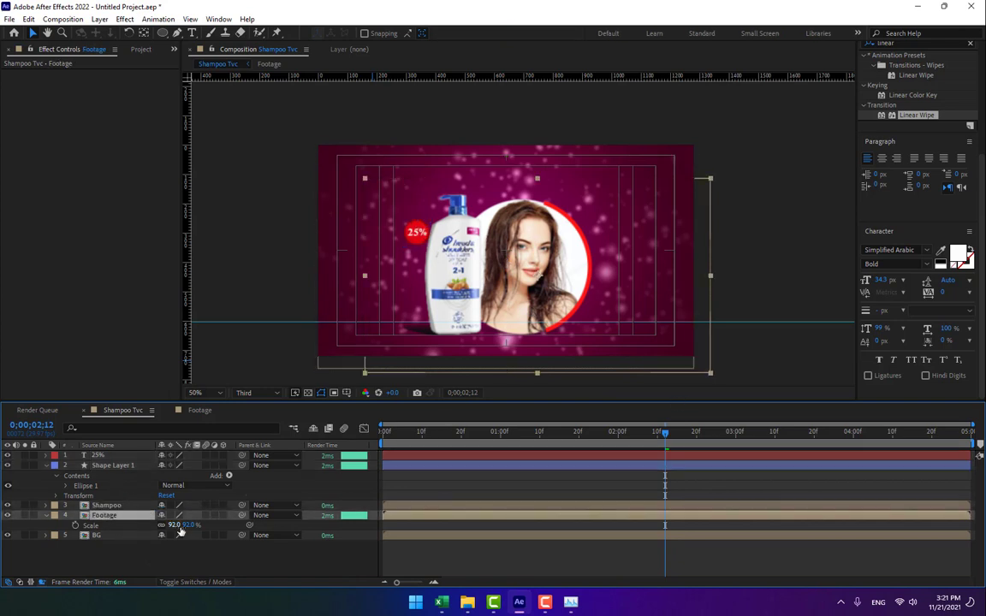
{"action": "left_click_drag", "start_coordinate": [178, 526], "coordinate": [163, 526]}
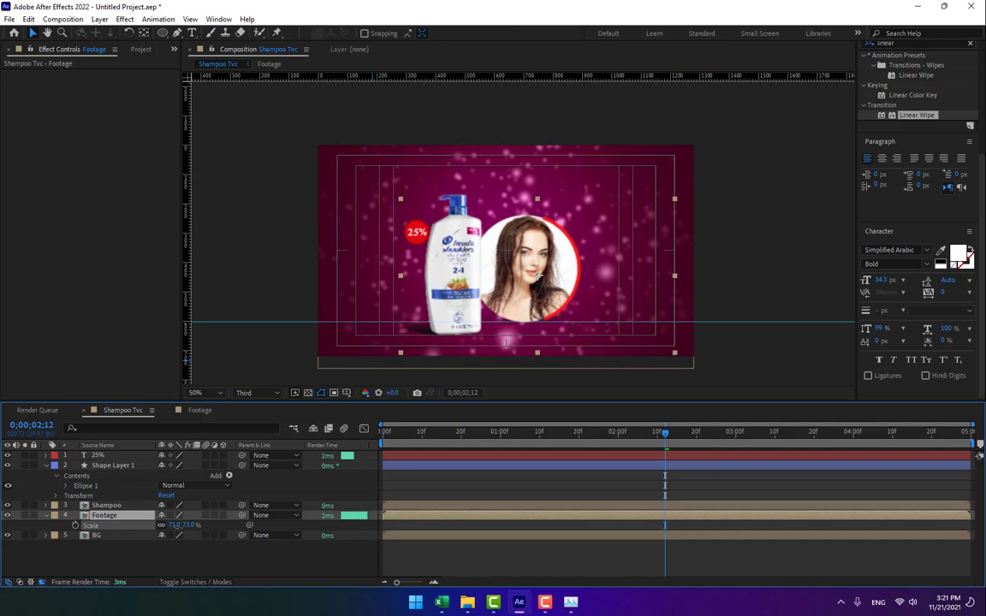
{"action": "left_click_drag", "start_coordinate": [514, 277], "coordinate": [517, 289]}
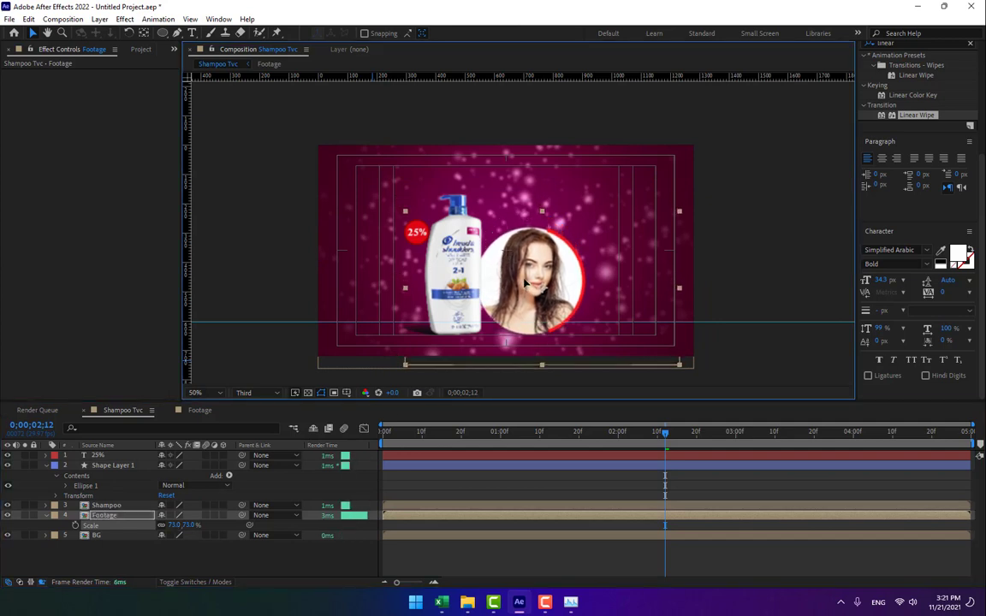
Scale the Shampoo layer to 81.6% and reposition the bottle so its base lines up with the circular photo's lower edge
{"action": "left_click", "coordinate": [127, 506]}
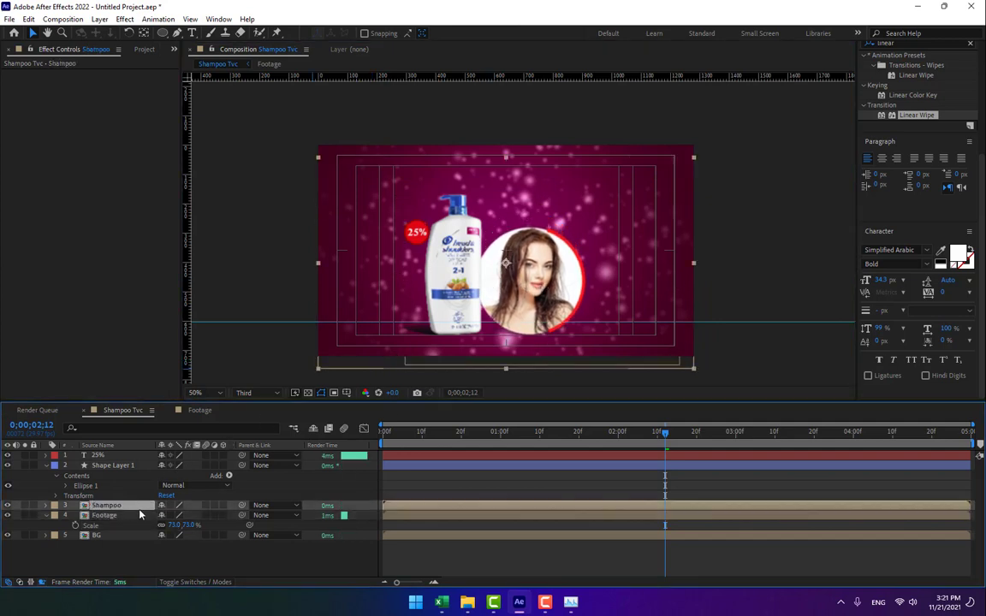
{"action": "key", "text": "s"}
{"action": "left_click_drag", "start_coordinate": [197, 518], "coordinate": [214, 506]}
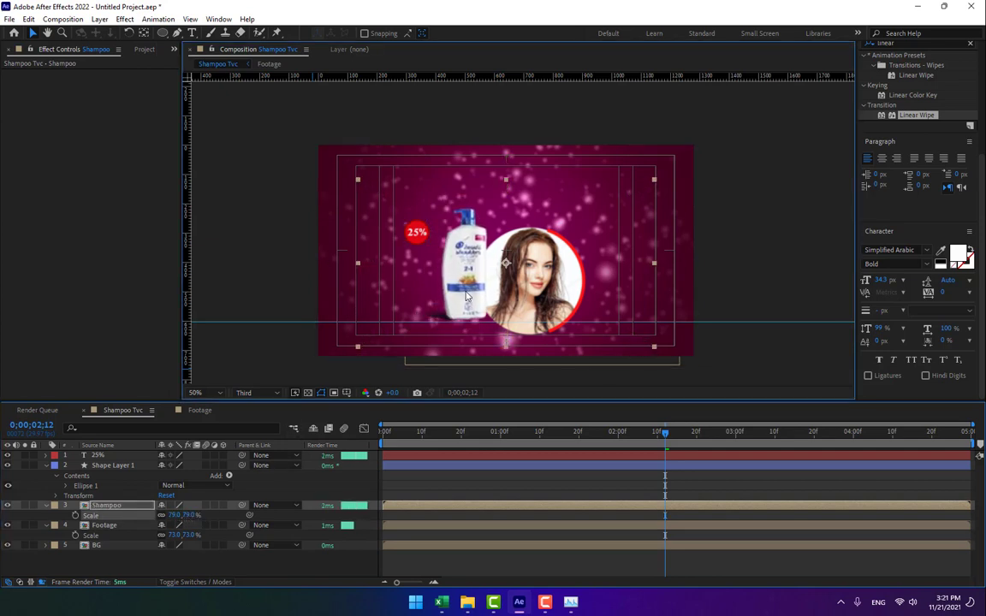
{"action": "left_click_drag", "start_coordinate": [466, 296], "coordinate": [467, 311]}
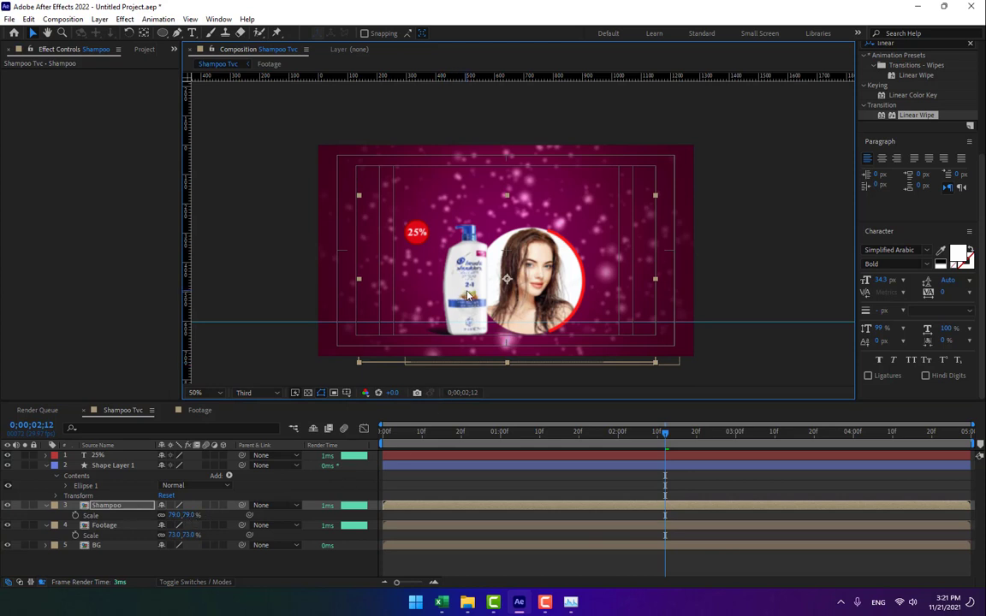
{"action": "left_click_drag", "start_coordinate": [194, 516], "coordinate": [216, 516]}
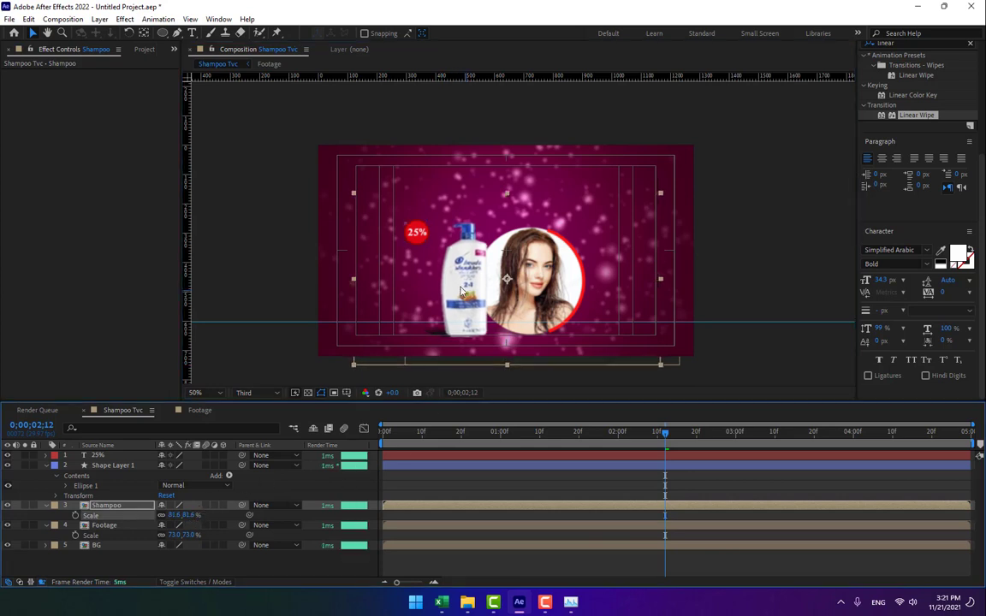
{"action": "left_click_drag", "start_coordinate": [466, 278], "coordinate": [460, 279]}
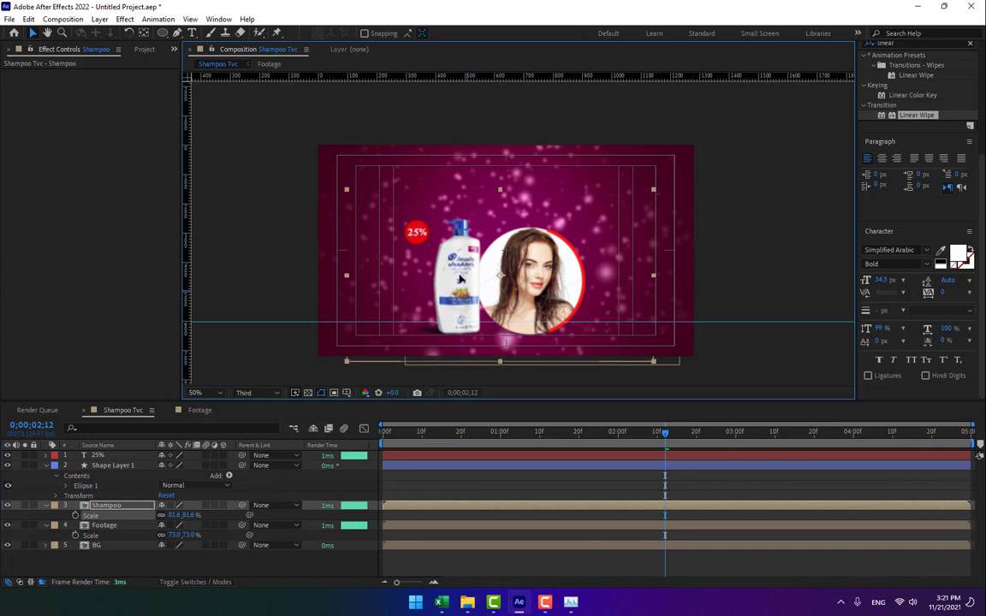
{"action": "key", "text": "Down"}
{"action": "key", "text": "Down"}
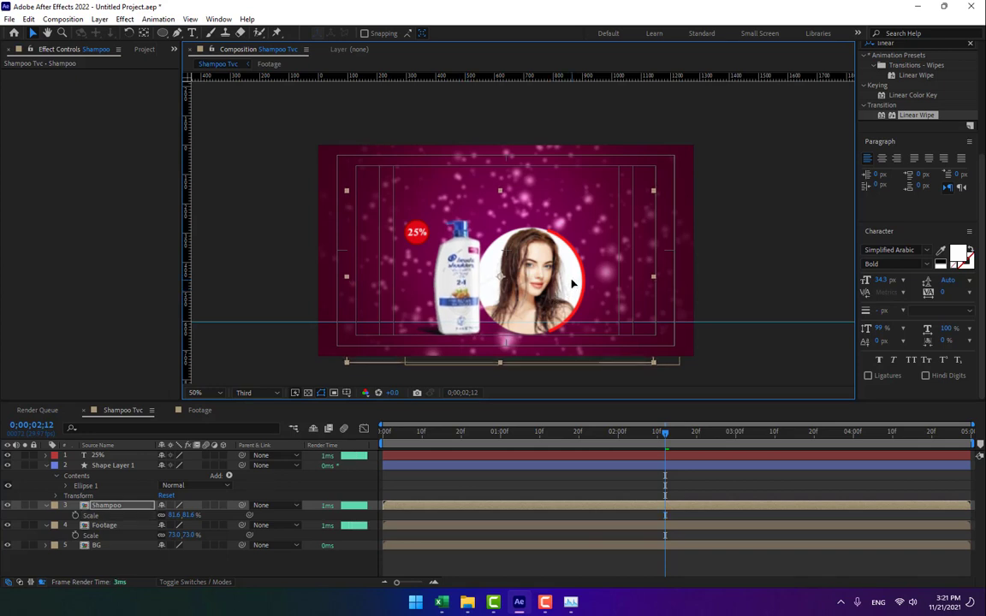
Shift the Footage layer left until the circular photo sits partly behind the bottle
{"action": "left_click", "coordinate": [126, 526]}
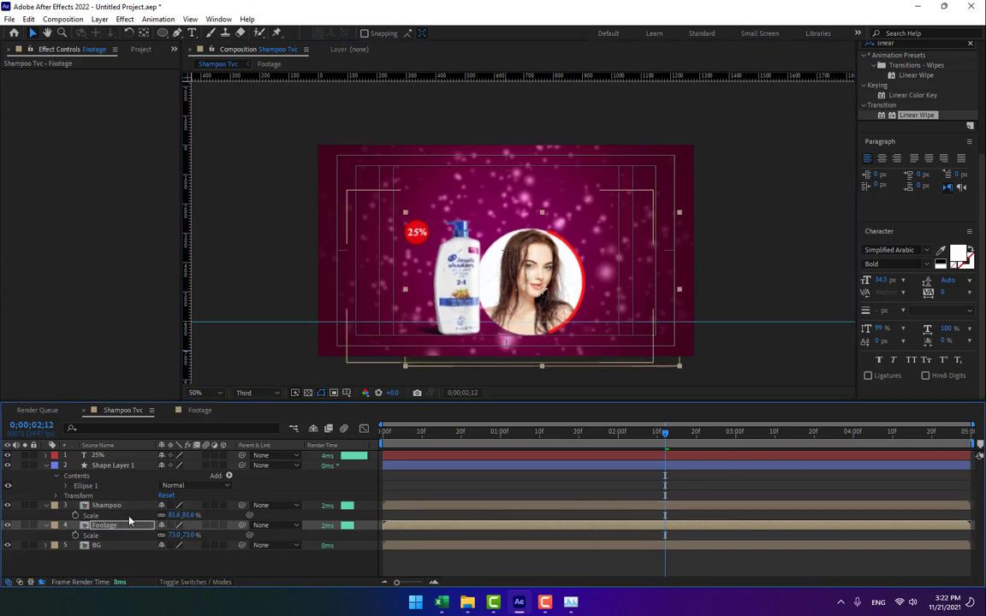
{"action": "key", "text": "shift+Left"}
{"action": "key", "text": "shift+Left"}
{"action": "key", "text": "shift+Left"}
{"action": "key", "text": "shift+Left"}
{"action": "key", "text": "shift+Left"}
{"action": "key", "text": "shift+Left"}
{"action": "key", "text": "shift+Left"}
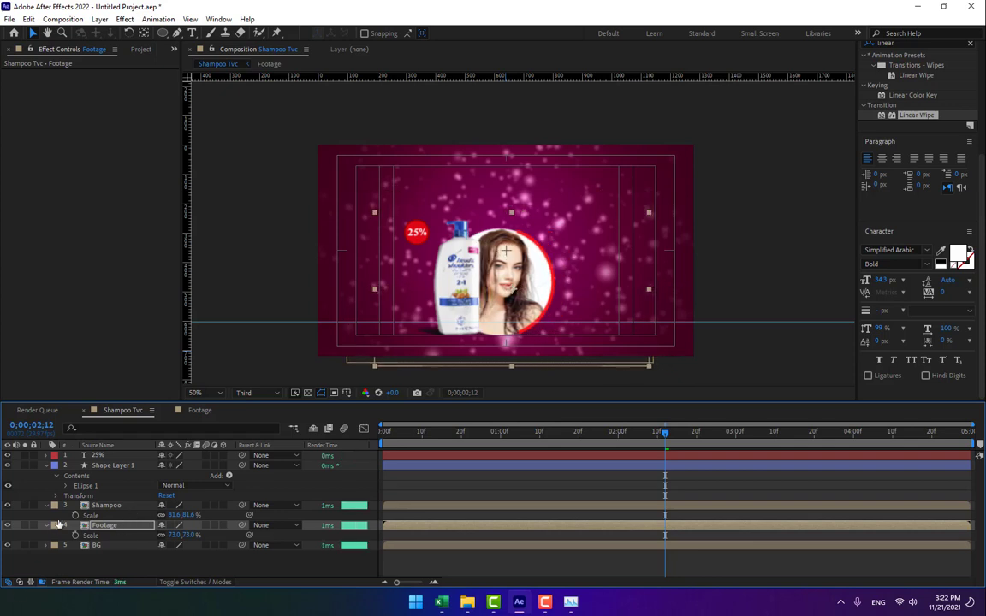
Move the Shampoo and Footage layers right together so the bottle and photo group sits centered in the frame
{"action": "left_click", "coordinate": [299, 467], "text": "shift"}
{"action": "key", "text": "shift+Right"}
{"action": "key", "text": "shift+Right"}
{"action": "key", "text": "shift+Right"}
{"action": "key", "text": "shift+Right"}
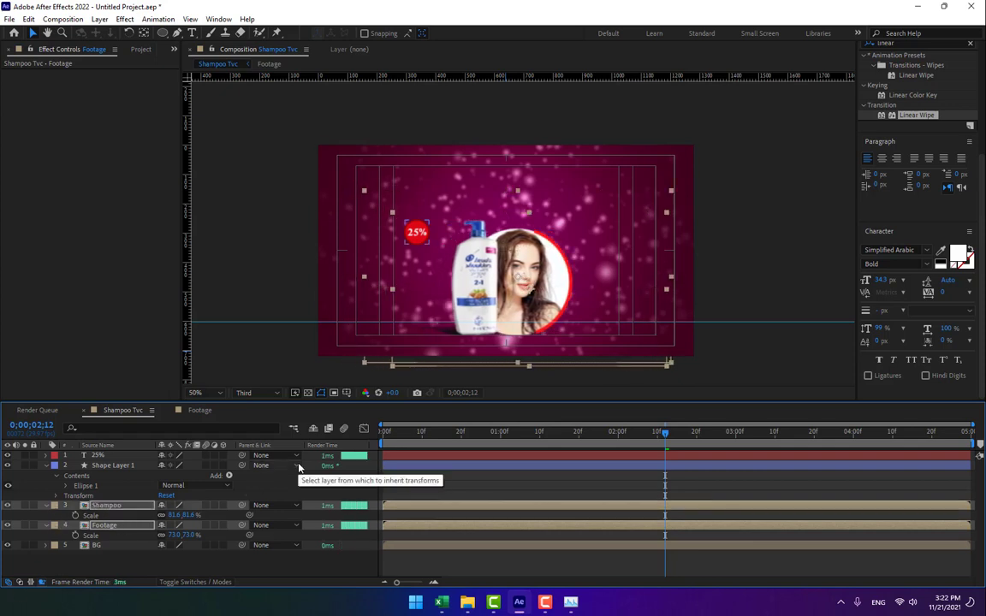
Enlarge the Shampoo layer to 98.6% and the Footage layer to 90% together, and raise both so their bases sit just below the guide
{"action": "left_click", "coordinate": [299, 467], "text": "ctrl"}
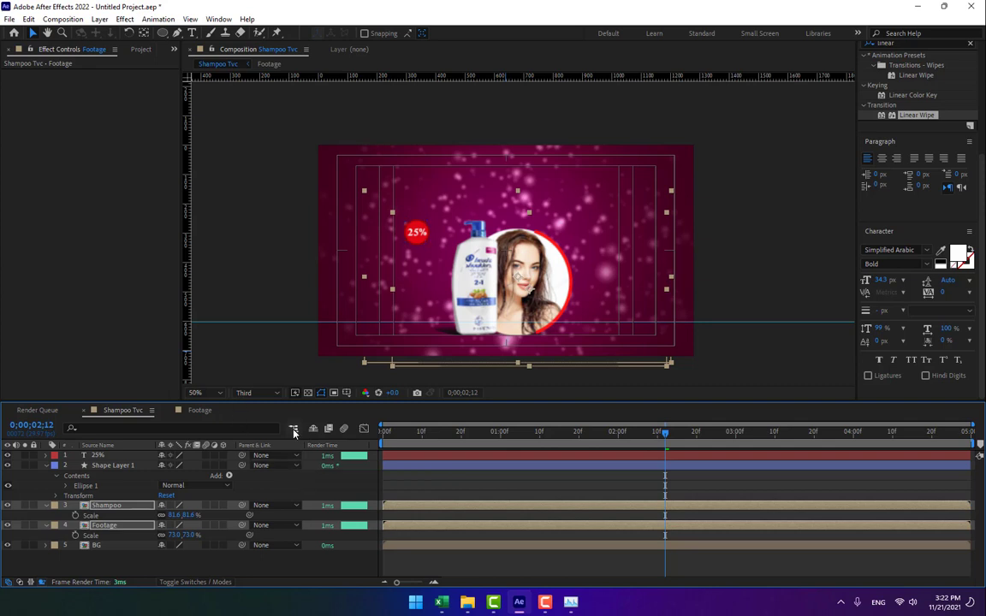
{"action": "key", "text": "s"}
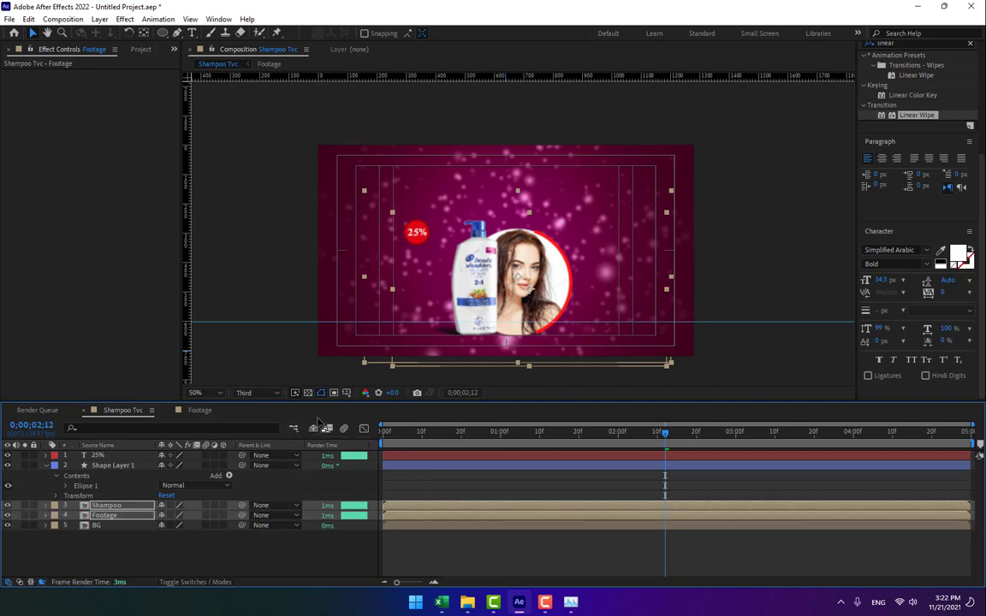
{"action": "key", "text": "s"}
{"action": "left_click_drag", "start_coordinate": [189, 515], "coordinate": [202, 515]}
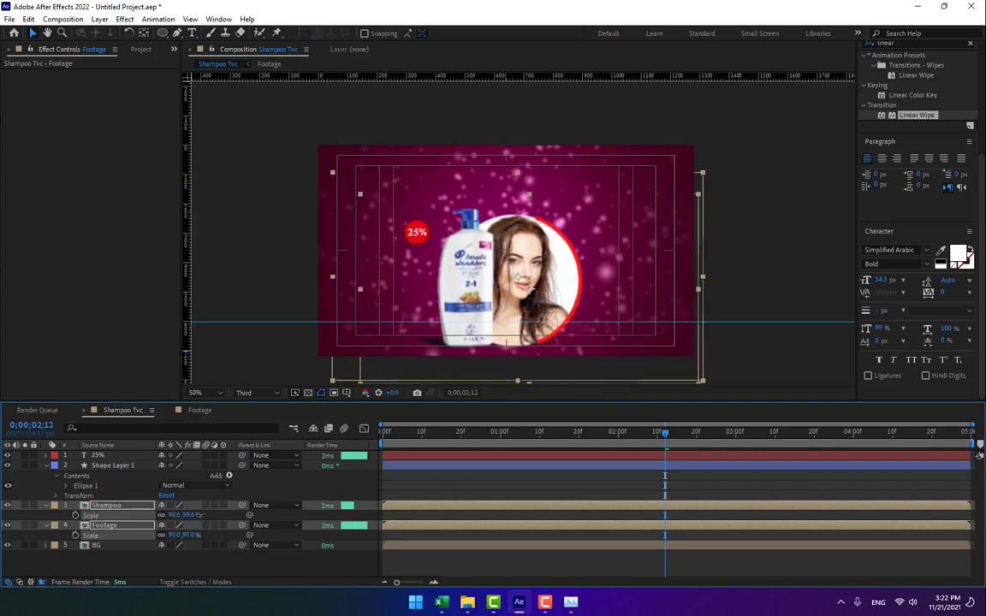
{"action": "mouse_move", "coordinate": [521, 298]}
{"action": "left_mouse_down"}
{"action": "mouse_move", "coordinate": [523, 274]}
{"action": "mouse_move", "coordinate": [524, 286]}
{"action": "left_mouse_up"}
{"action": "left_click", "coordinate": [711, 493]}
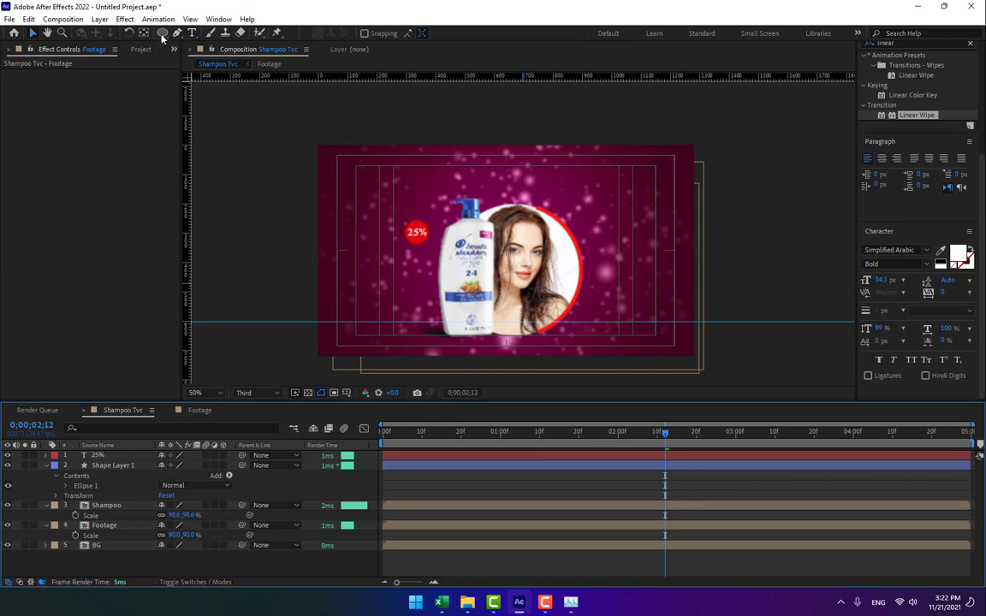
Draw a banner rectangle about 400 px wide, centered above the bottle and photo, and fill it with yellow-orange FFBA00
{"action": "left_click_drag", "start_coordinate": [162, 34], "coordinate": [182, 34]}
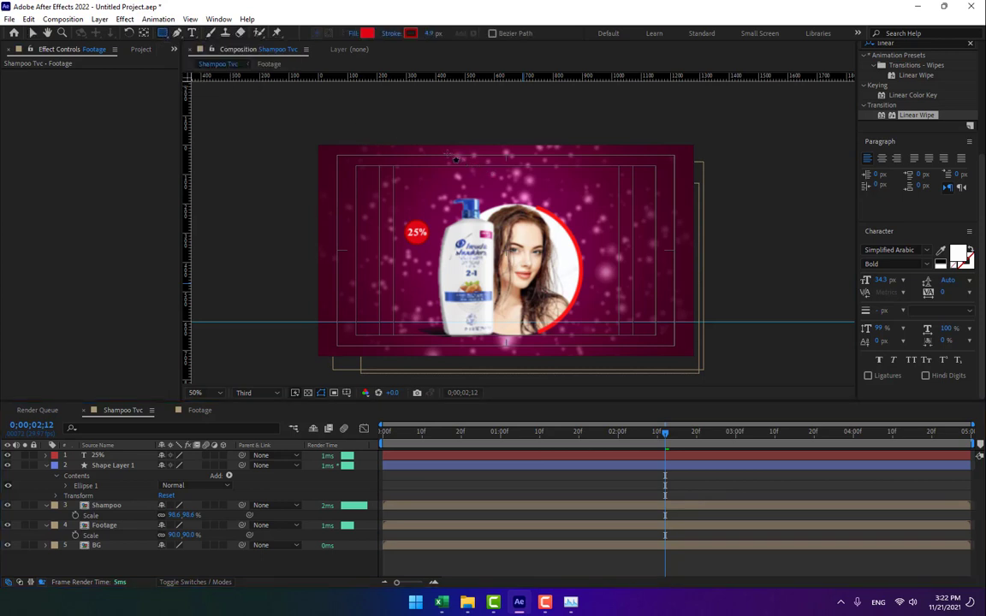
{"action": "mouse_move", "coordinate": [445, 157]}
{"action": "left_mouse_down"}
{"action": "mouse_move", "coordinate": [593, 176]}
{"action": "mouse_move", "coordinate": [565, 176]}
{"action": "left_mouse_up"}
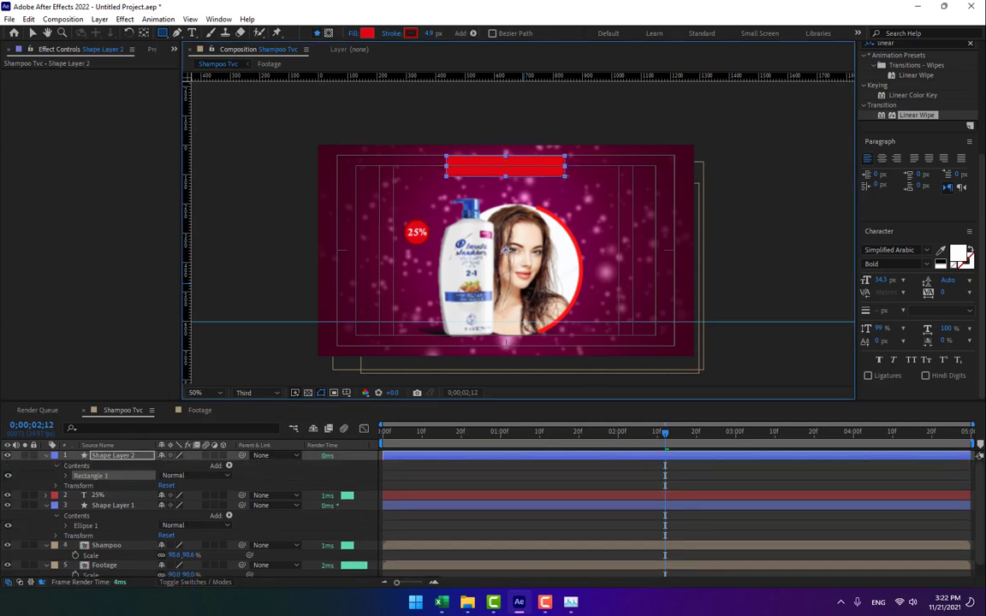
{"action": "left_click", "coordinate": [366, 32]}
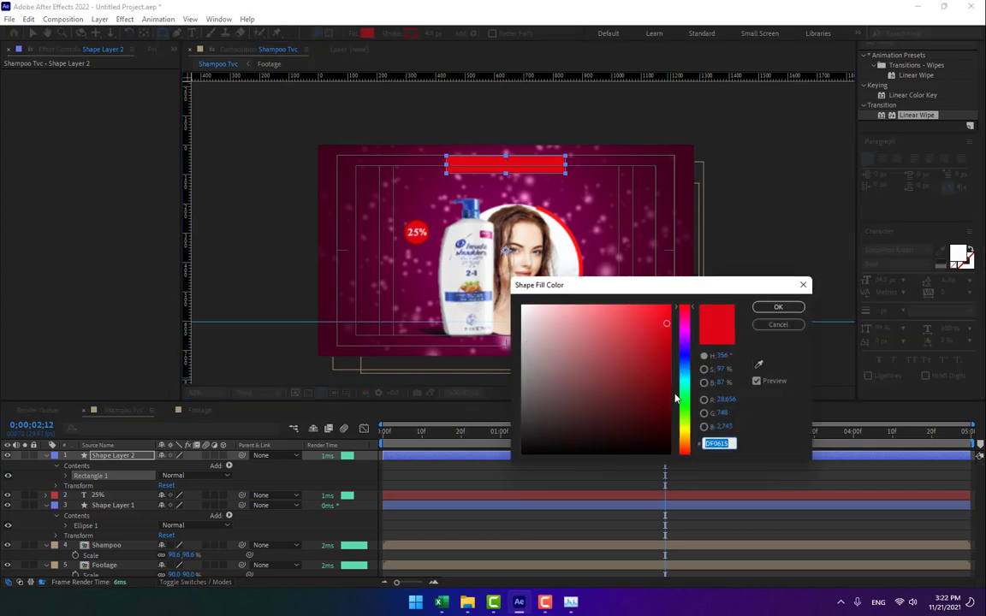
{"action": "left_click", "coordinate": [685, 442]}
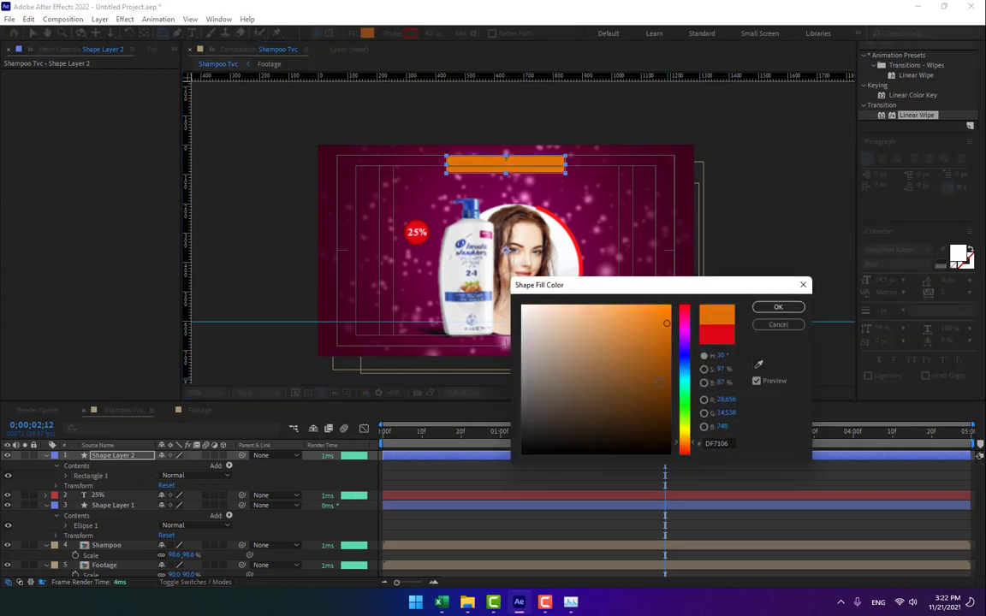
{"action": "left_click", "coordinate": [671, 305]}
{"action": "left_click_drag", "start_coordinate": [685, 453], "coordinate": [680, 442]}
{"action": "left_click", "coordinate": [778, 307]}
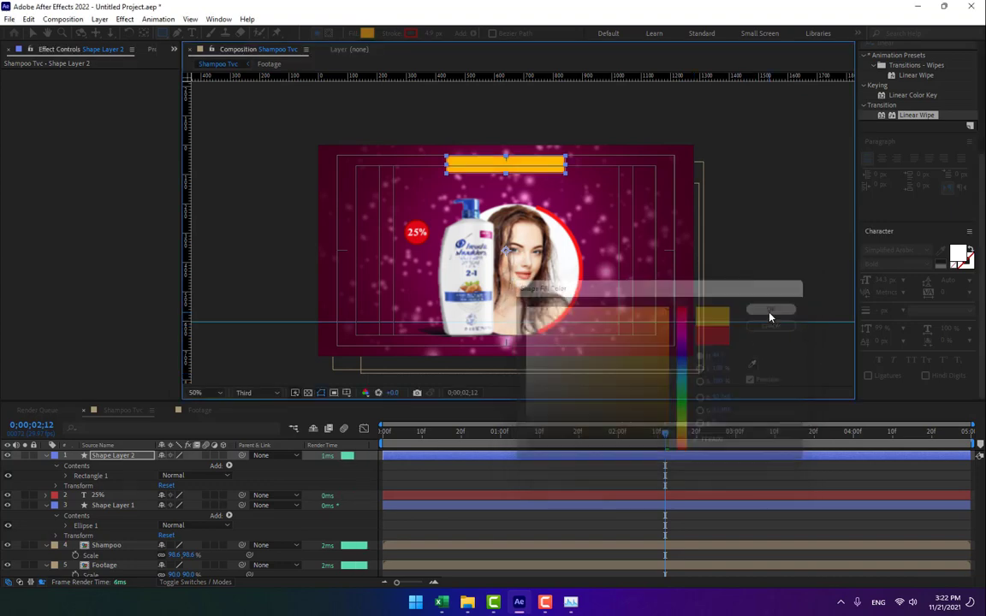
Remove the stroke from the banner rectangle by setting it to None
{"action": "left_click", "coordinate": [391, 32]}
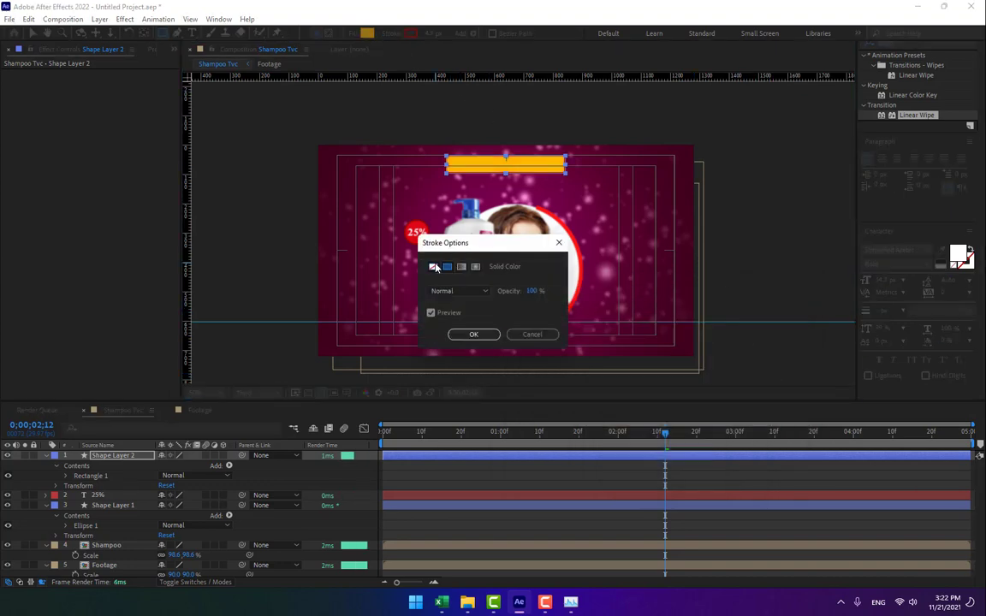
{"action": "left_click", "coordinate": [435, 266]}
{"action": "left_click", "coordinate": [470, 335]}
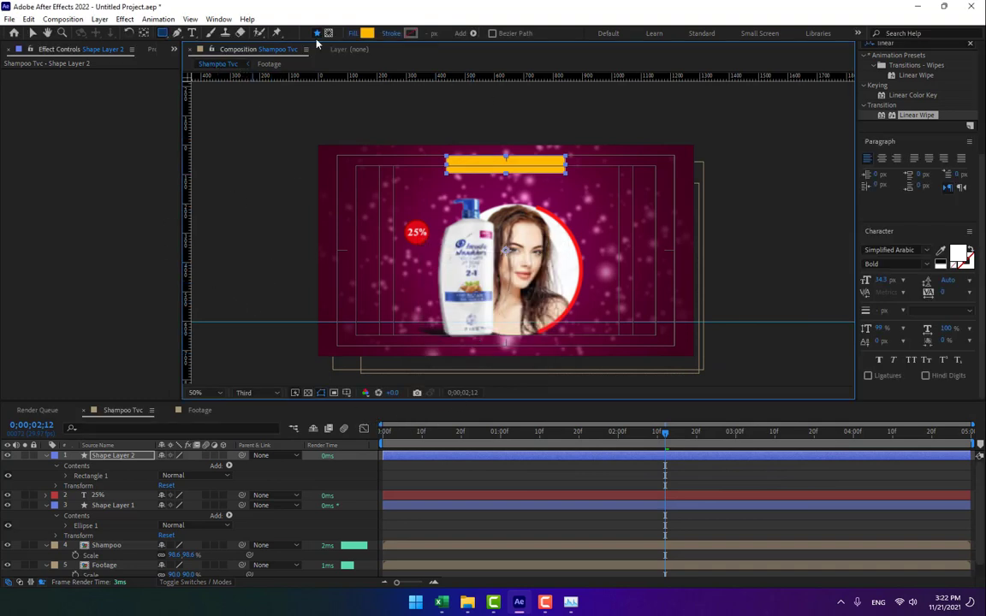
Draw a small triangular fold with the Pen tool under the banner's lower-left corner as a new shape layer, making its right edge vertical
{"action": "left_click", "coordinate": [177, 33]}
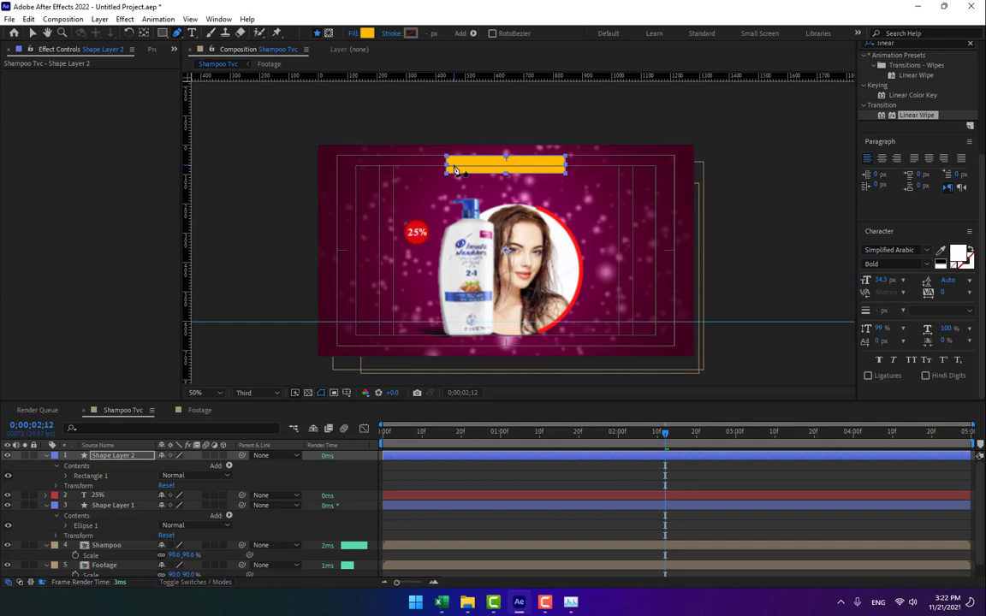
{"action": "key", "text": "period"}
{"action": "left_click_drag", "start_coordinate": [400, 121], "coordinate": [434, 208]}
{"action": "scroll", "coordinate": [416, 203], "scroll_direction": "up", "scroll_amount": 1}
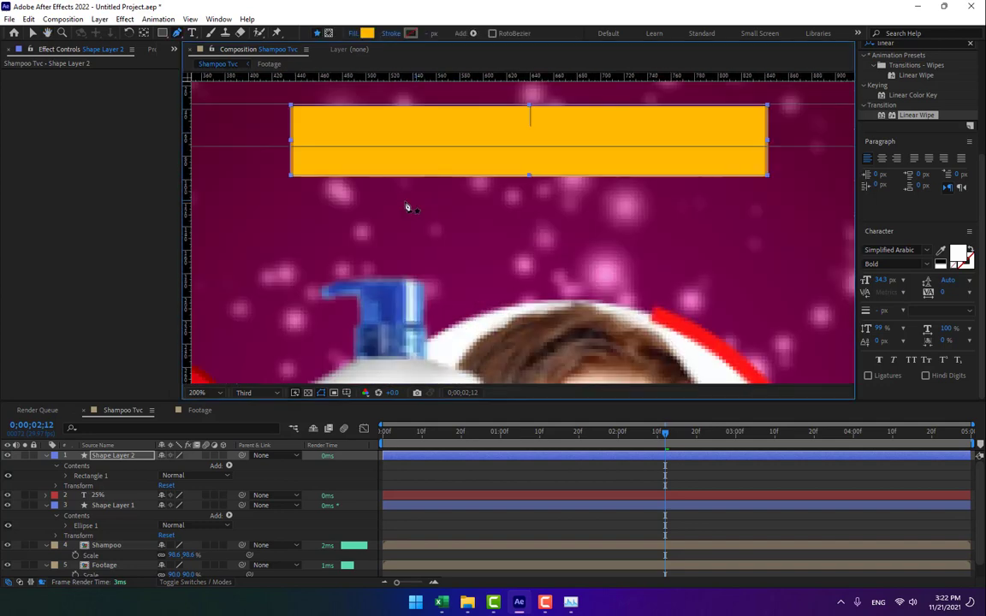
{"action": "left_click", "coordinate": [502, 529]}
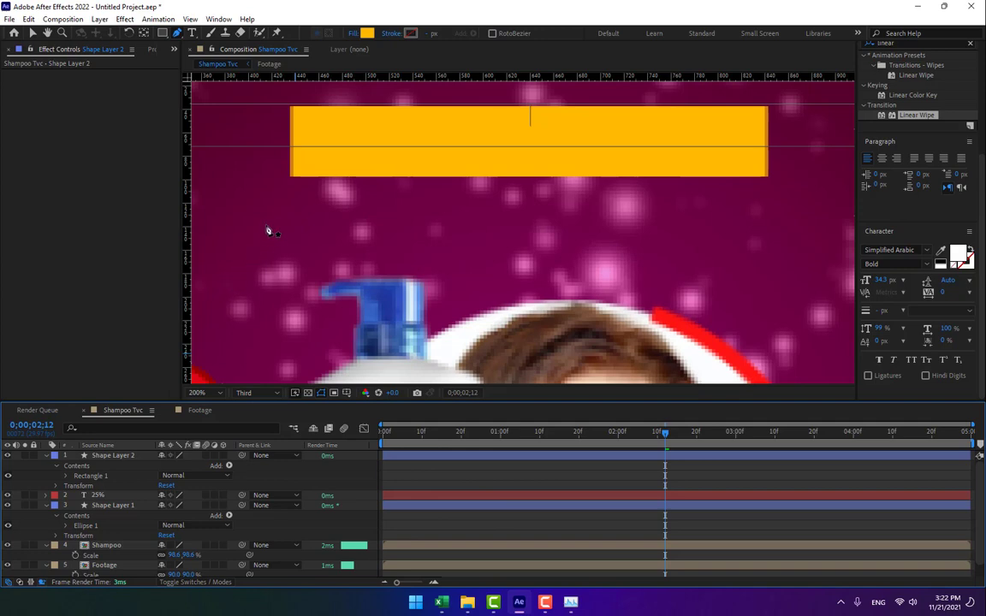
{"action": "left_click", "coordinate": [292, 177]}
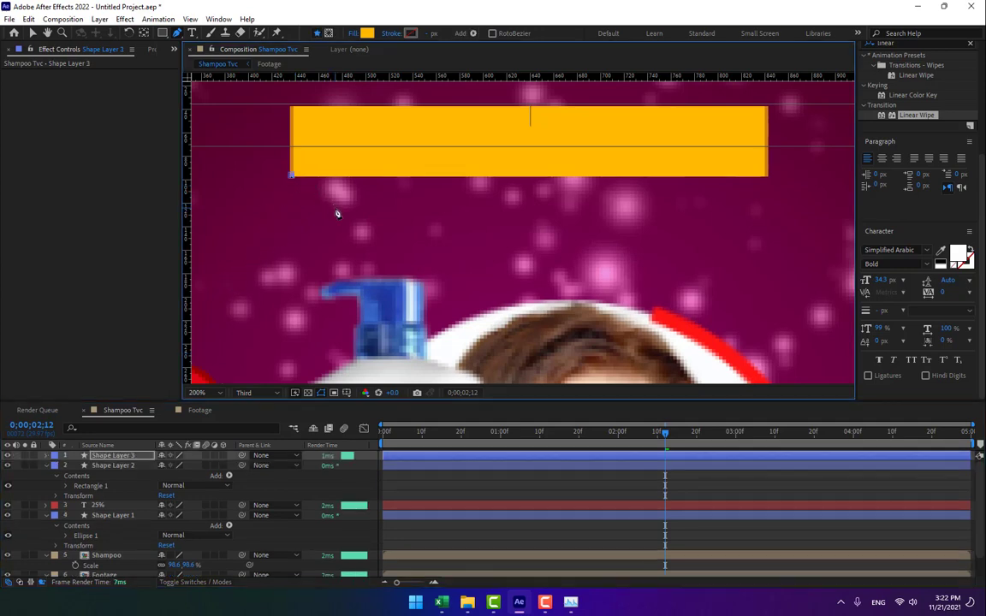
{"action": "left_click", "coordinate": [334, 206]}
{"action": "left_click", "coordinate": [354, 177]}
{"action": "left_click", "coordinate": [292, 177]}
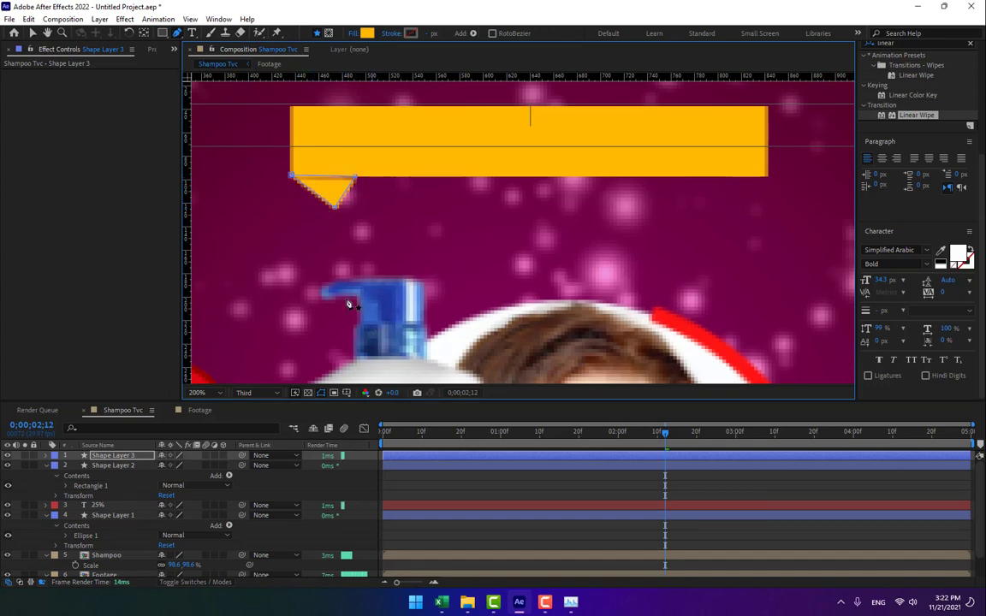
{"action": "left_click", "coordinate": [33, 33]}
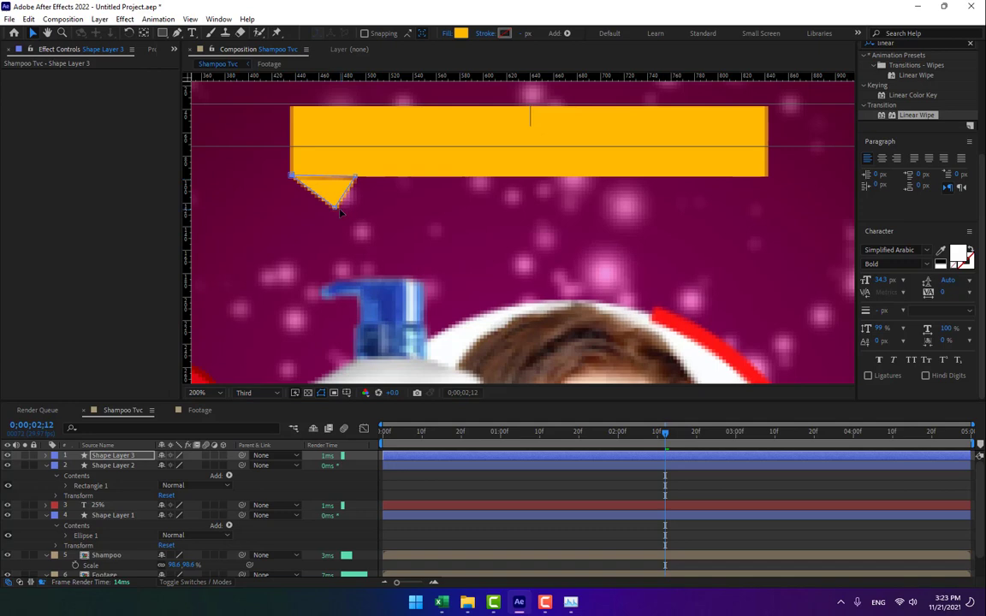
{"action": "left_click_drag", "start_coordinate": [337, 208], "coordinate": [355, 219]}
Fill the triangular fold with darker orange FF7900 and nudge it slightly left to meet the banner's corner
{"action": "left_click", "coordinate": [461, 32]}
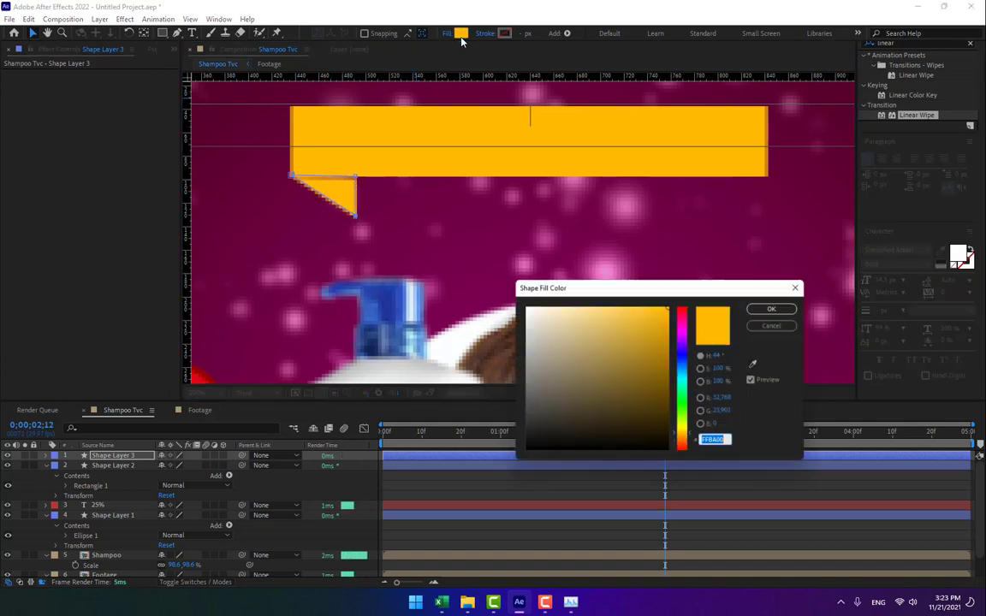
{"action": "left_click_drag", "start_coordinate": [684, 444], "coordinate": [685, 451]}
{"action": "left_click", "coordinate": [778, 308]}
{"action": "left_click", "coordinate": [721, 478]}
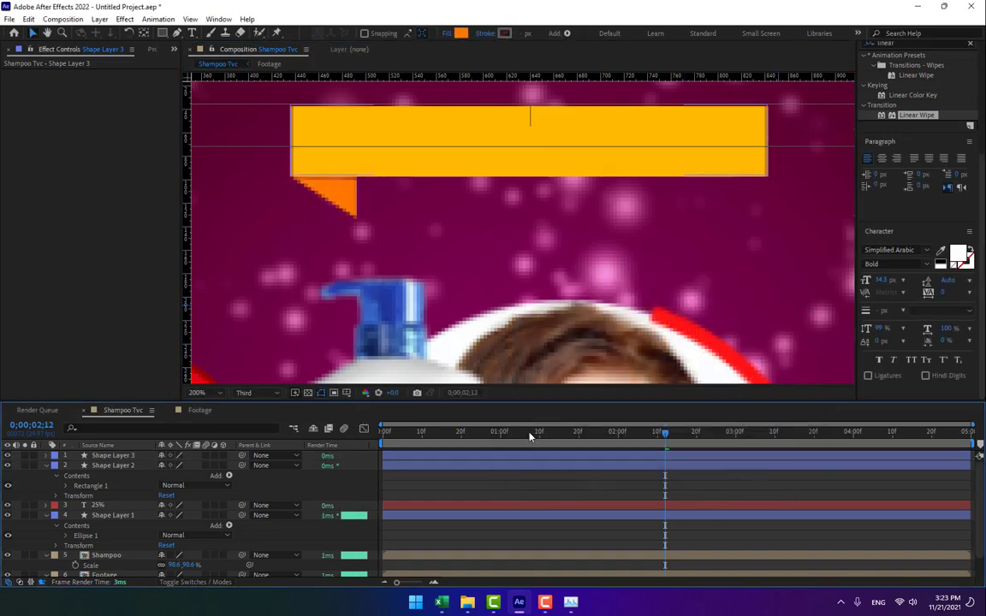
{"action": "left_click", "coordinate": [339, 201]}
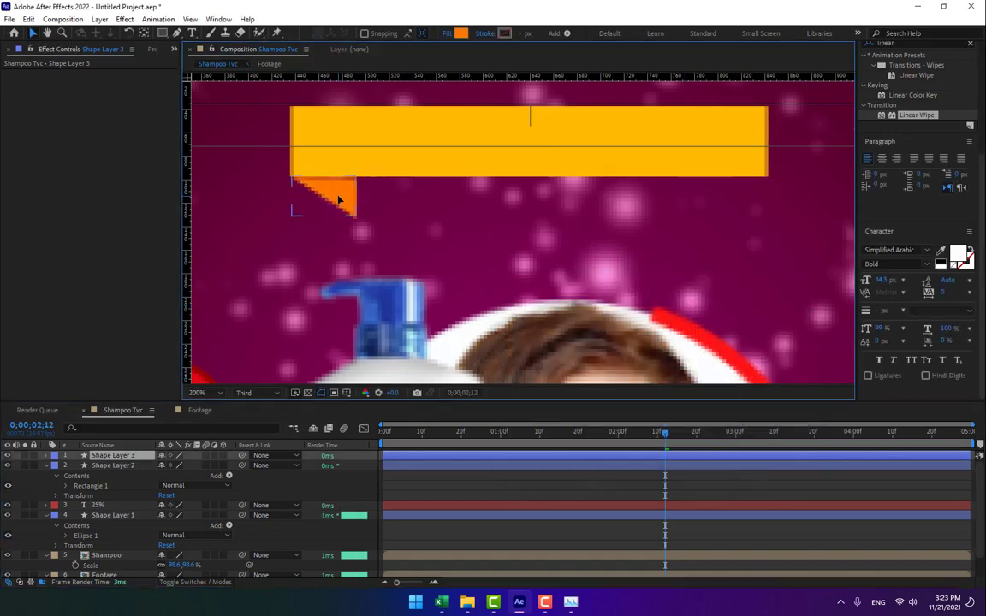
{"action": "left_click", "coordinate": [566, 483]}
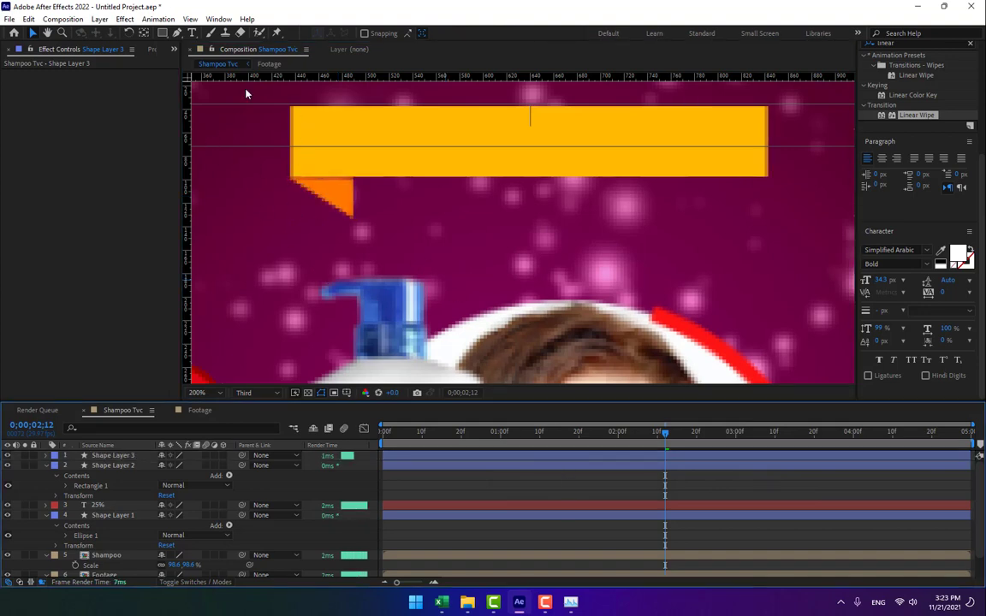
Draw a second rectangle about 300 px wide below the banner, starting at the triangle's right edge, and fill it with off-white F3F3F3
{"action": "left_click", "coordinate": [165, 34]}
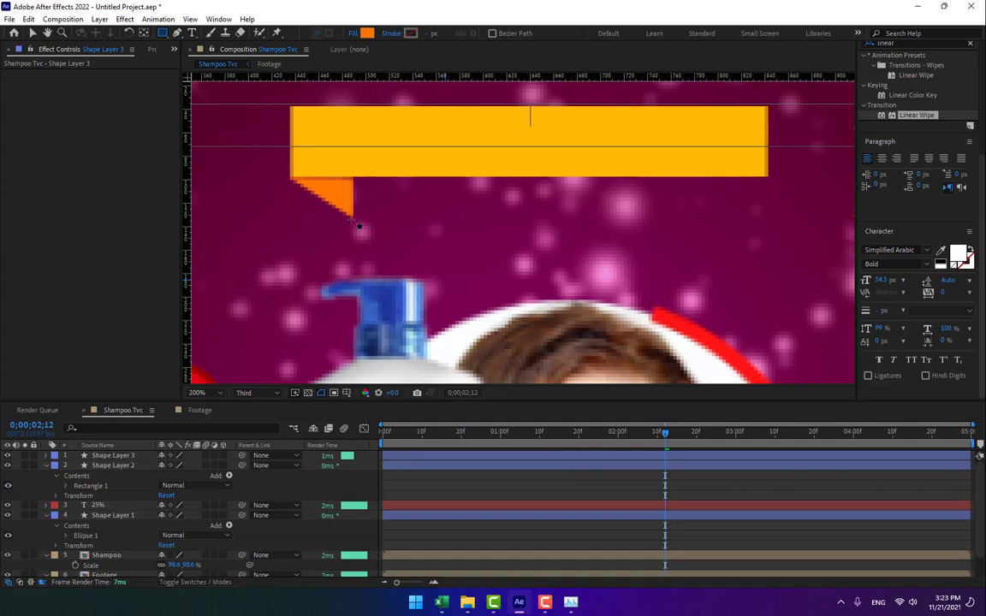
{"action": "left_click_drag", "start_coordinate": [353, 218], "coordinate": [709, 175]}
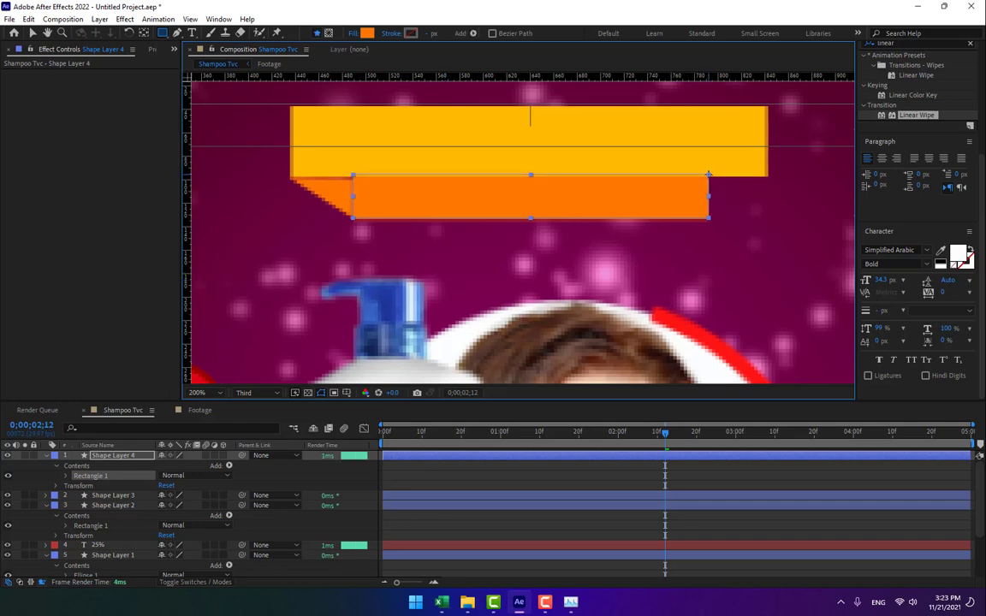
{"action": "left_click", "coordinate": [368, 33]}
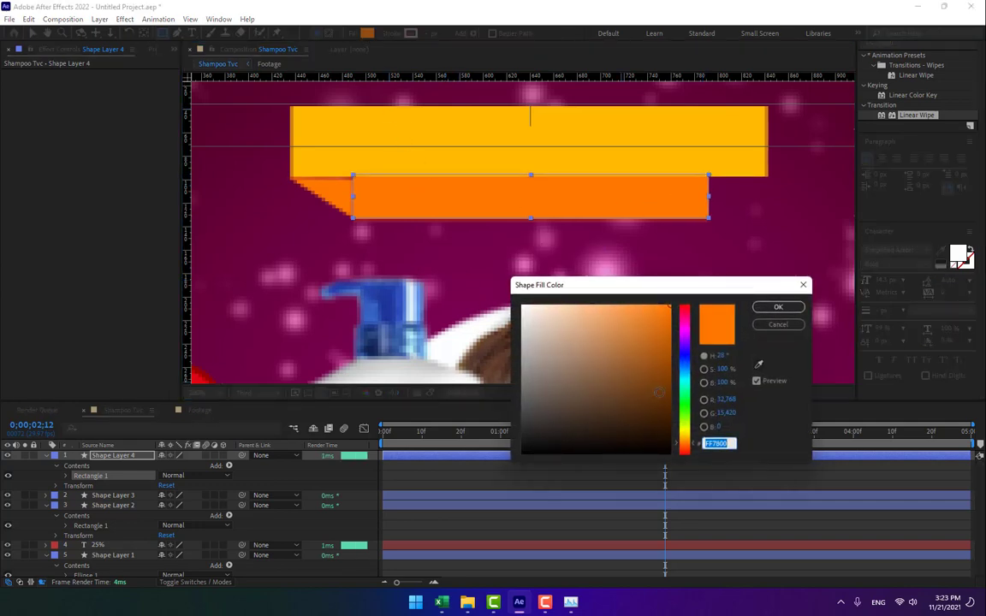
{"action": "left_click", "coordinate": [523, 311]}
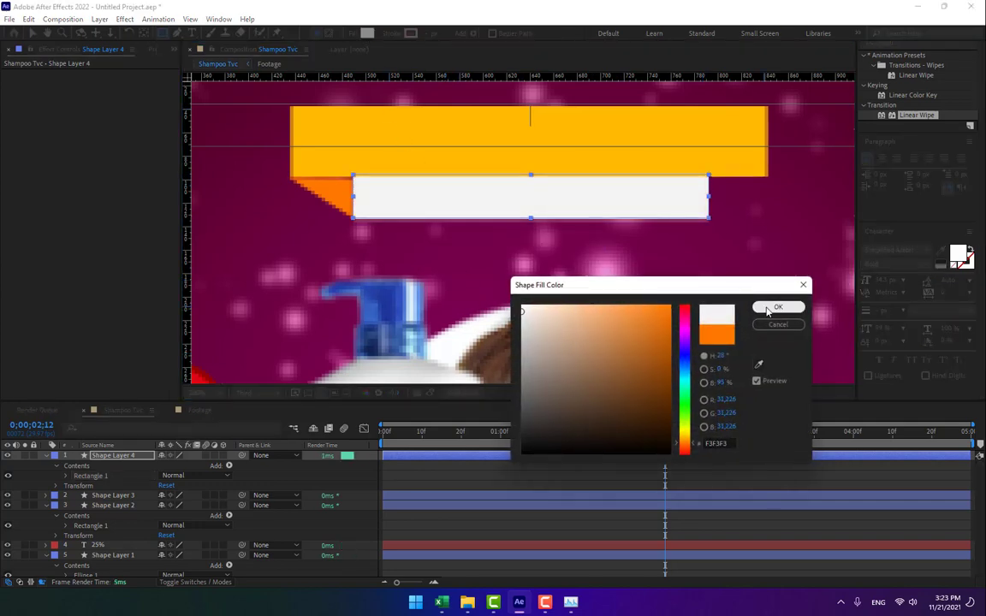
{"action": "left_click", "coordinate": [775, 308]}
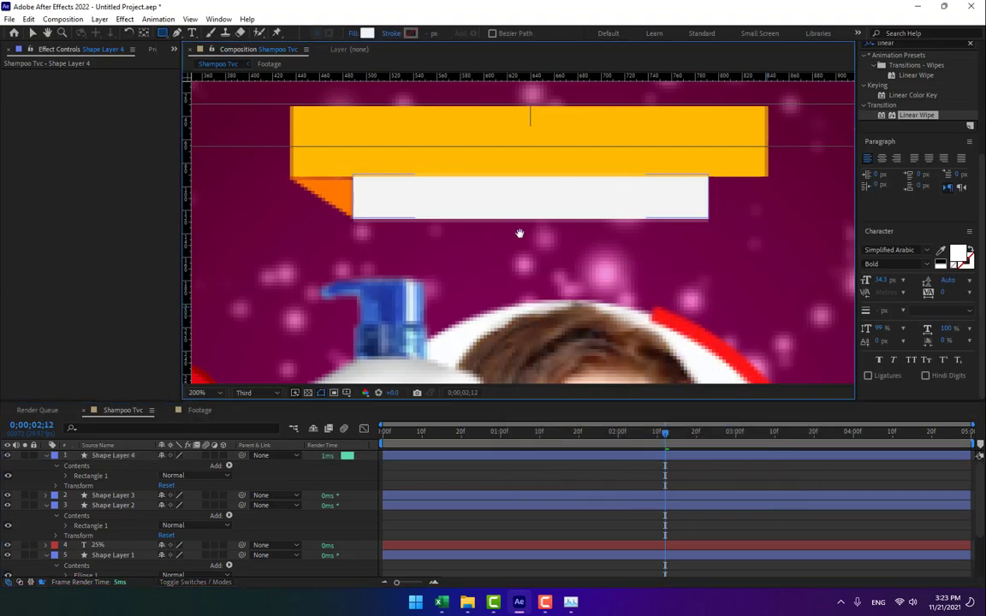
Draw a rectangle about 190 px wide on a new shape layer above the orange banner and fill it with red FF0000
{"action": "left_click_drag", "start_coordinate": [518, 233], "coordinate": [517, 265]}
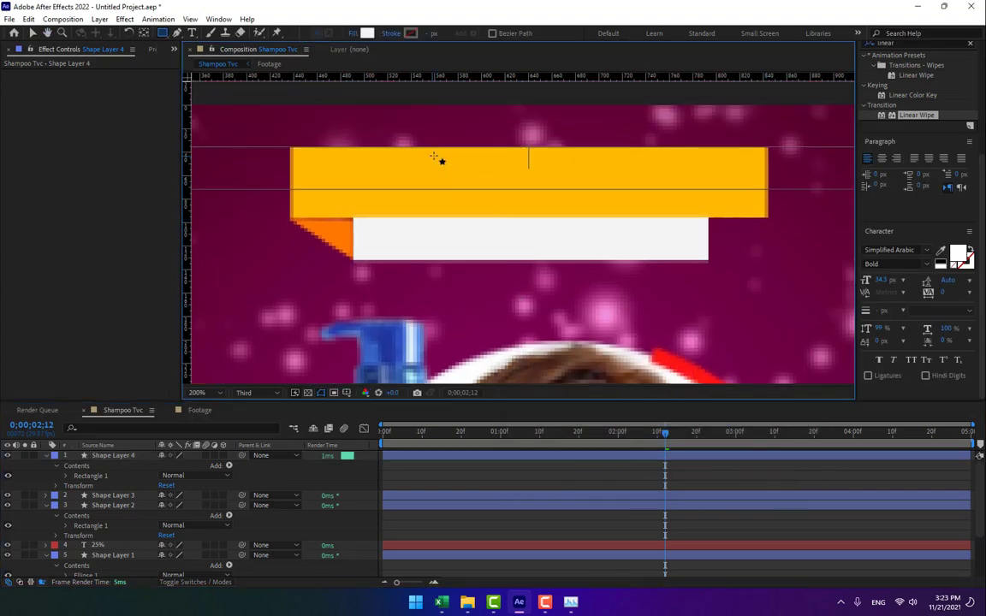
{"action": "key", "text": "ctrl+d"}
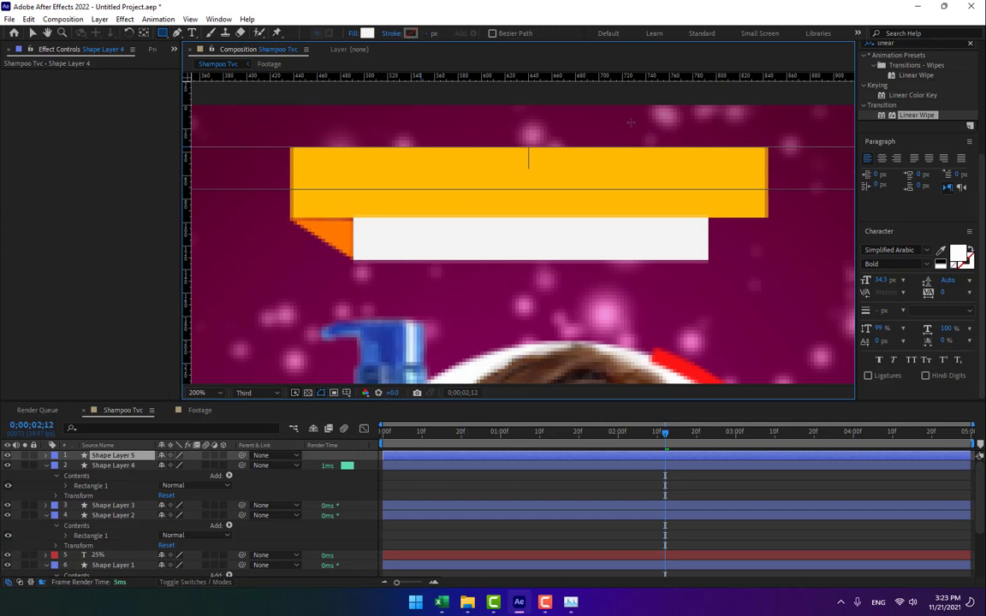
{"action": "left_click_drag", "start_coordinate": [630, 122], "coordinate": [648, 109]}
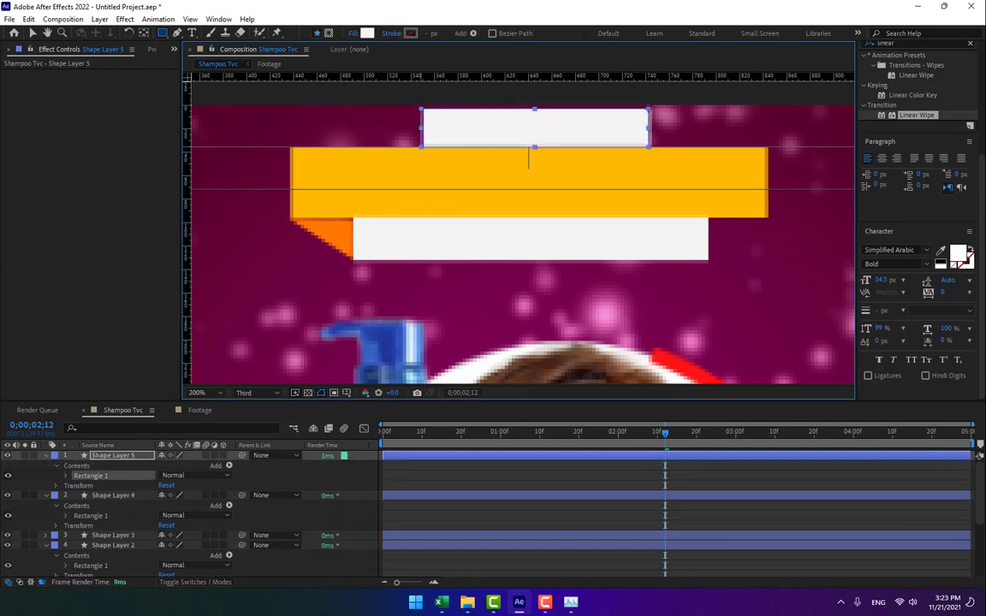
{"action": "left_click", "coordinate": [367, 33]}
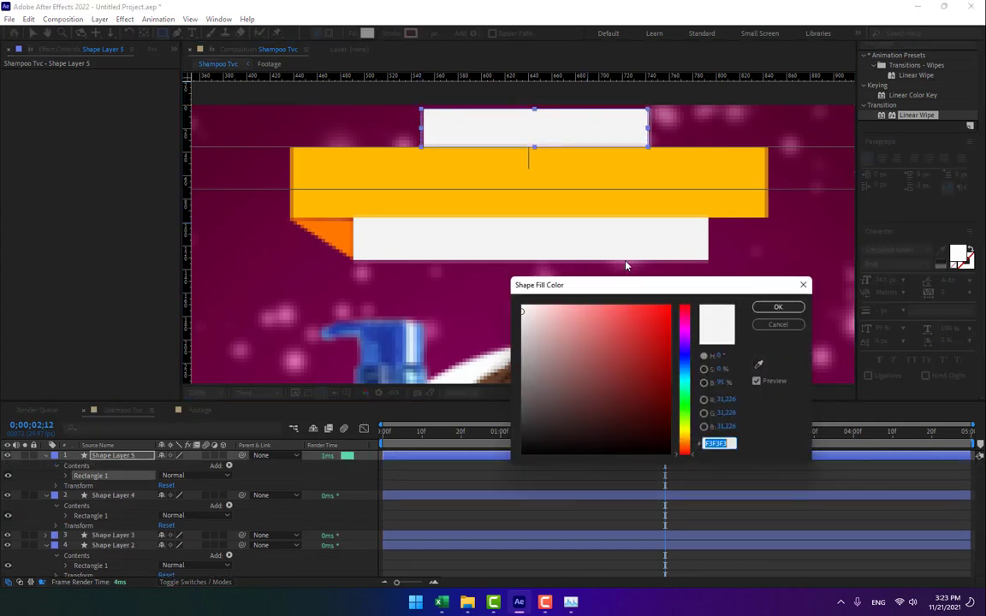
{"action": "left_click", "coordinate": [644, 321]}
{"action": "mouse_move", "coordinate": [652, 304]}
{"action": "left_mouse_down"}
{"action": "mouse_move", "coordinate": [634, 293]}
{"action": "mouse_move", "coordinate": [672, 295]}
{"action": "left_mouse_up"}
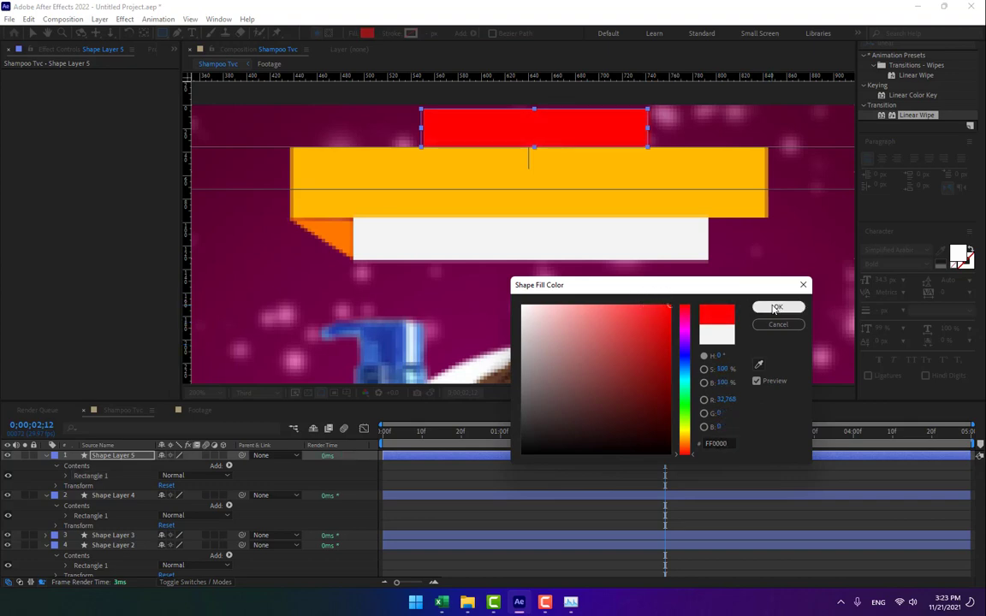
{"action": "key", "text": "Return"}
Move all four banner shapes, Shape Layer 2 through Shape Layer 5, together slightly right and down, then deselect them
{"action": "scroll", "coordinate": [520, 249], "scroll_direction": "down", "scroll_amount": 1}
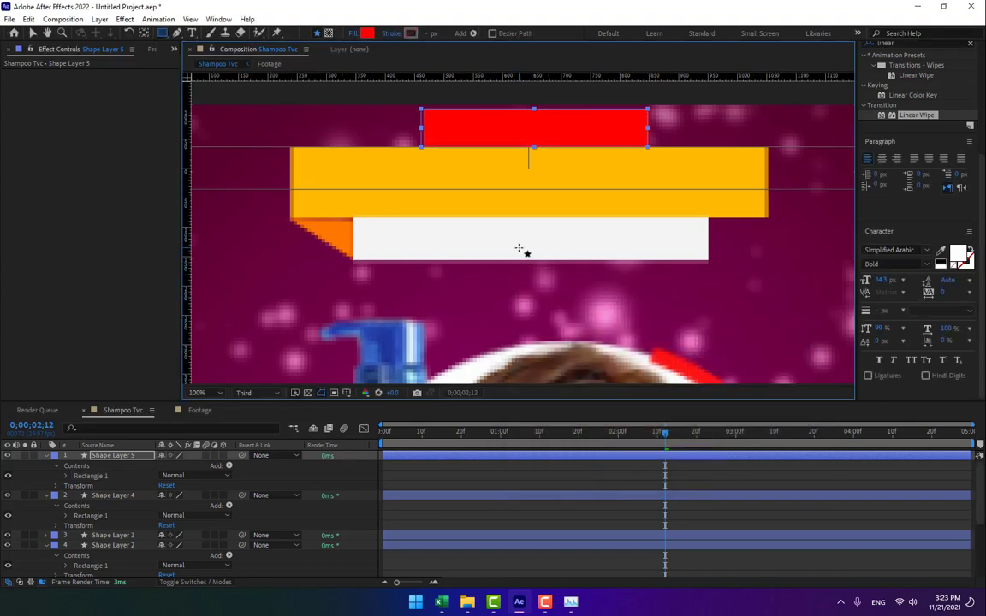
{"action": "left_click", "coordinate": [30, 32]}
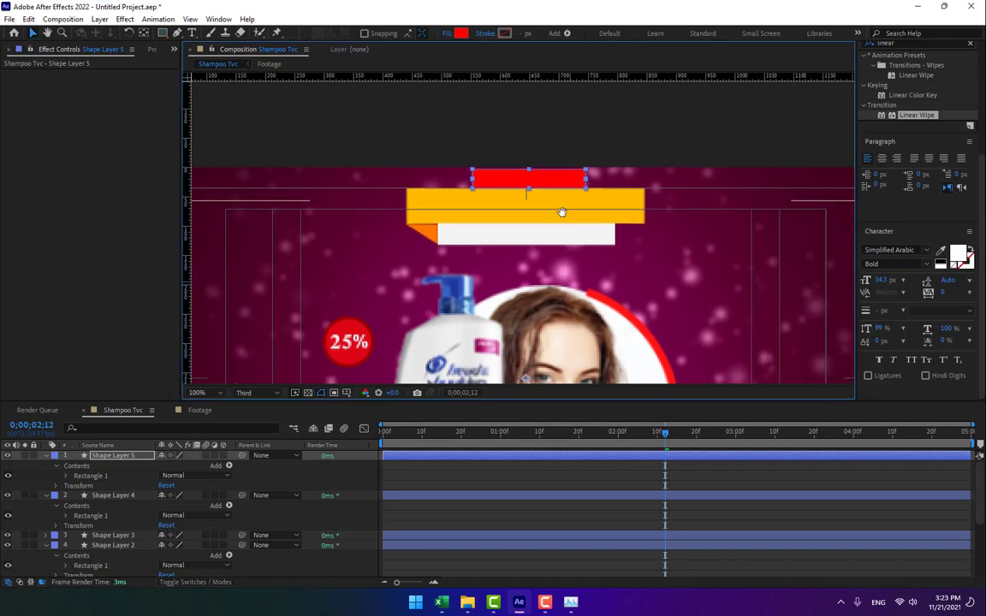
{"action": "scroll", "coordinate": [562, 212], "scroll_direction": "down", "scroll_amount": 3}
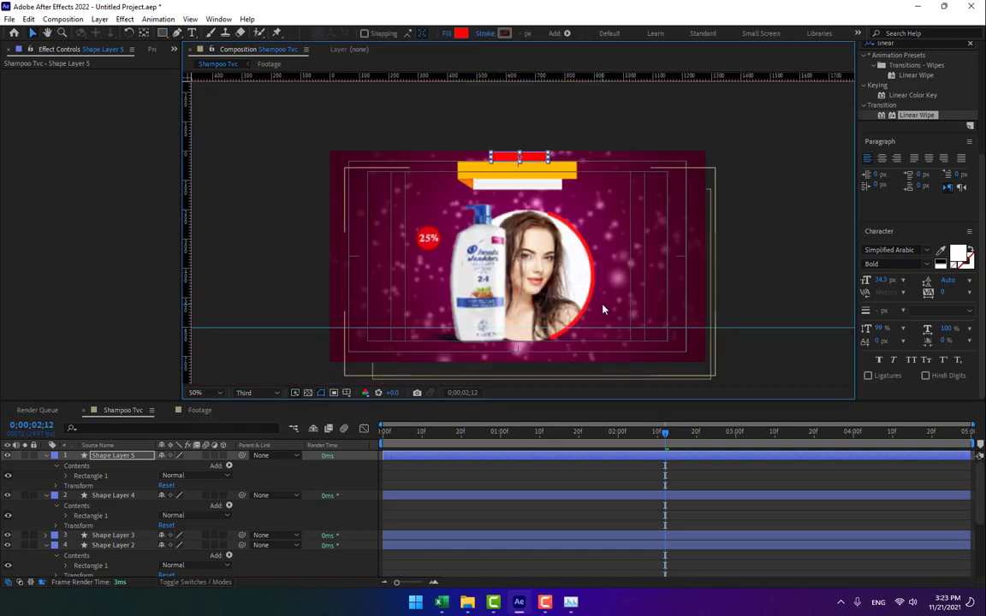
{"action": "left_click", "coordinate": [120, 545], "text": "shift"}
{"action": "left_click_drag", "start_coordinate": [545, 177], "coordinate": [566, 186]}
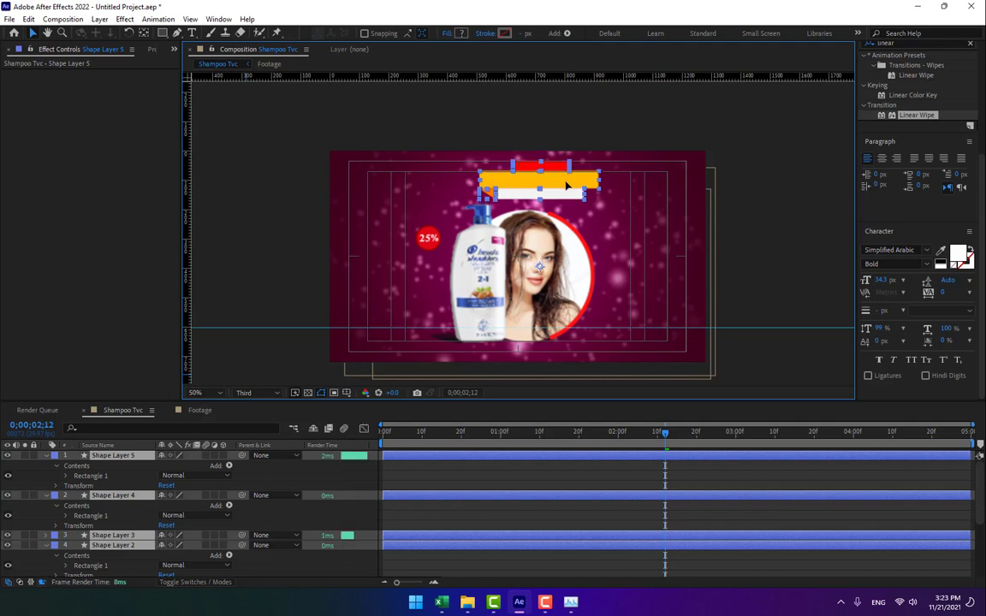
{"action": "left_click", "coordinate": [586, 479]}
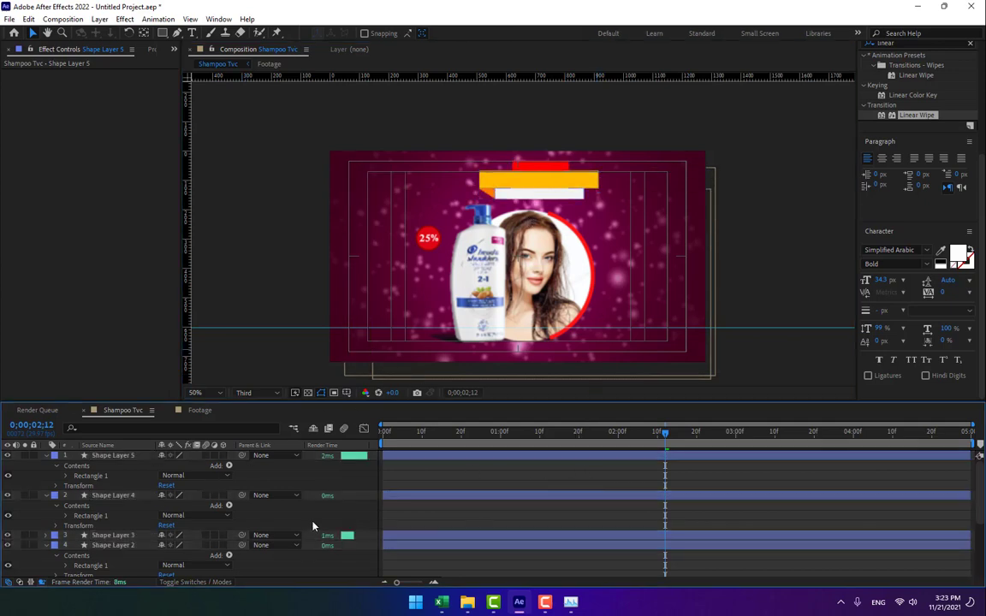
Set the composition preview resolution to Full and hide the title/action-safe overlay and guides
{"action": "left_click", "coordinate": [257, 392]}
{"action": "left_click", "coordinate": [264, 426]}
{"action": "left_click", "coordinate": [346, 392]}
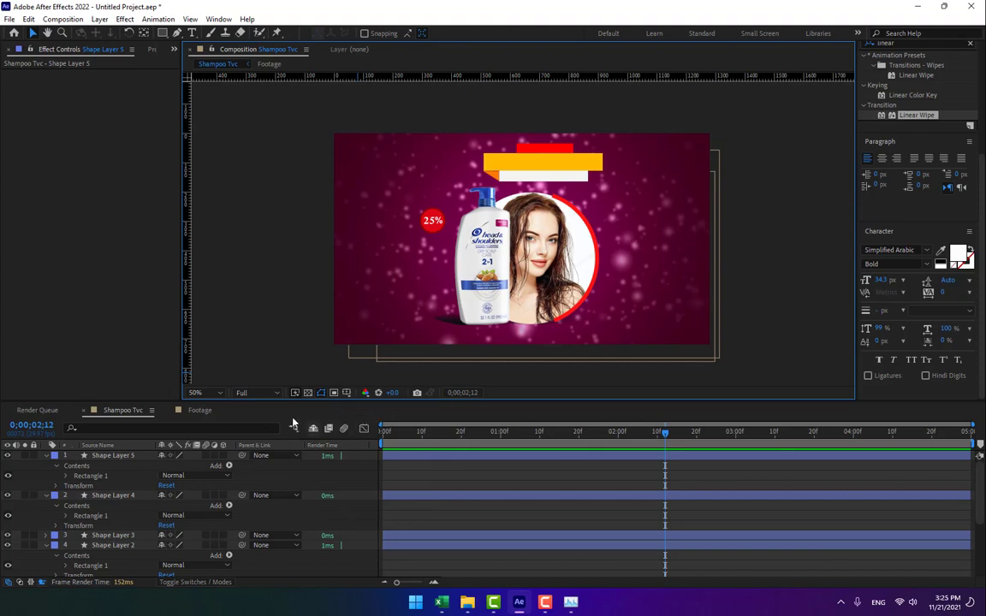
Fit the composition to its viewer and enlarge the viewer's height by shrinking the timeline area
{"action": "left_click", "coordinate": [199, 392]}
{"action": "left_click", "coordinate": [203, 185]}
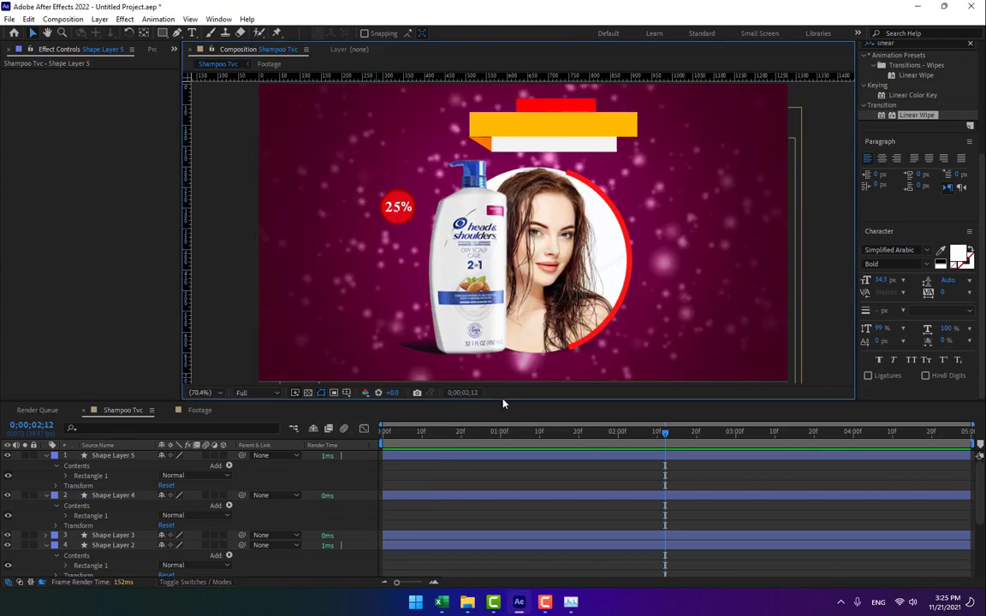
{"action": "left_click_drag", "start_coordinate": [501, 402], "coordinate": [505, 438]}
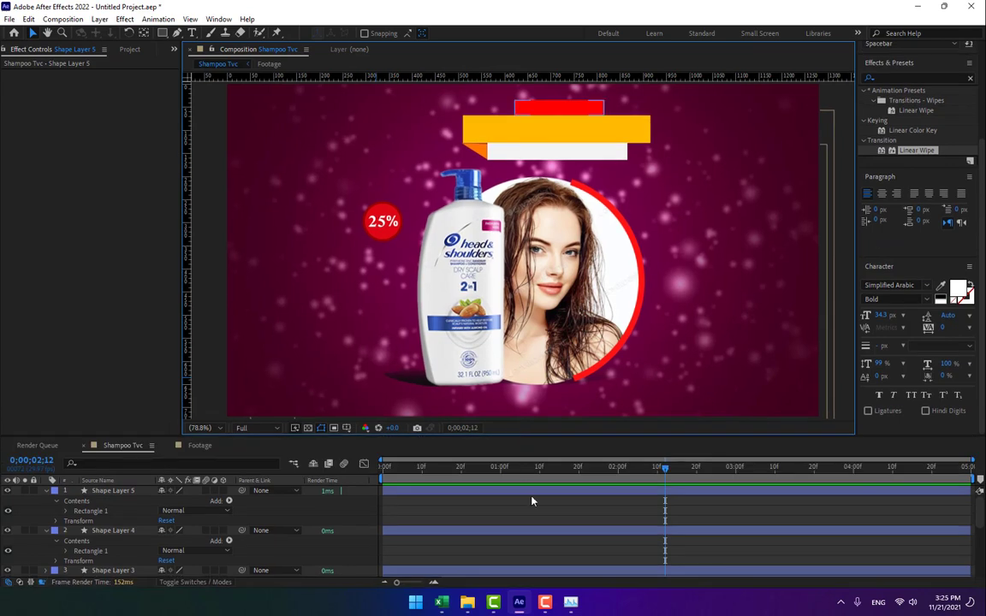